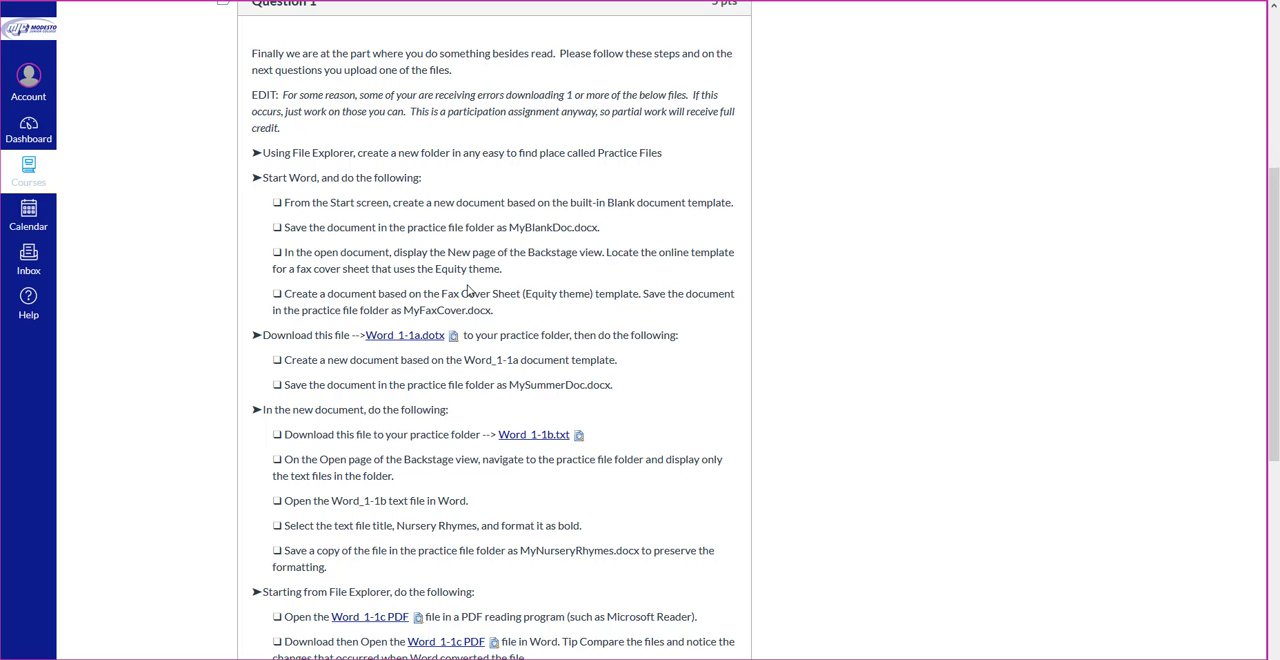
Step: Create a folder named PracticeFiles on the Desktop in File Explorer and open it
{"action": "scroll", "coordinate": [466, 290], "scroll_direction": "up", "scroll_amount": 1}
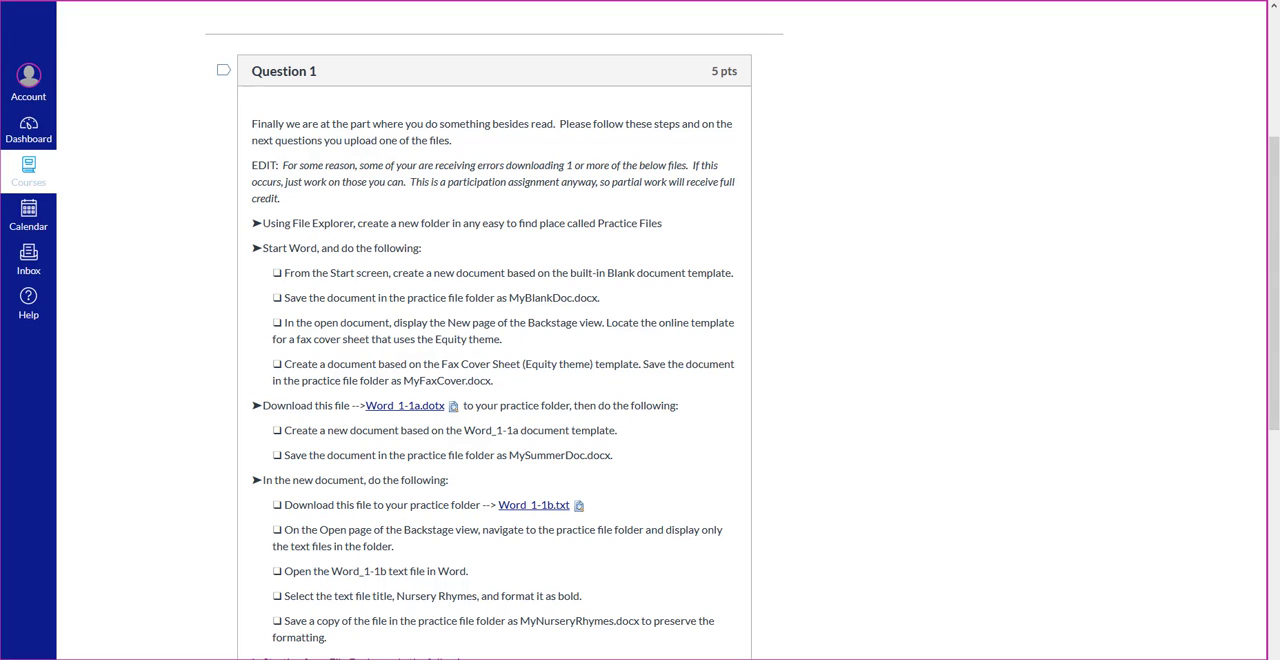
{"action": "key", "text": "super+e"}
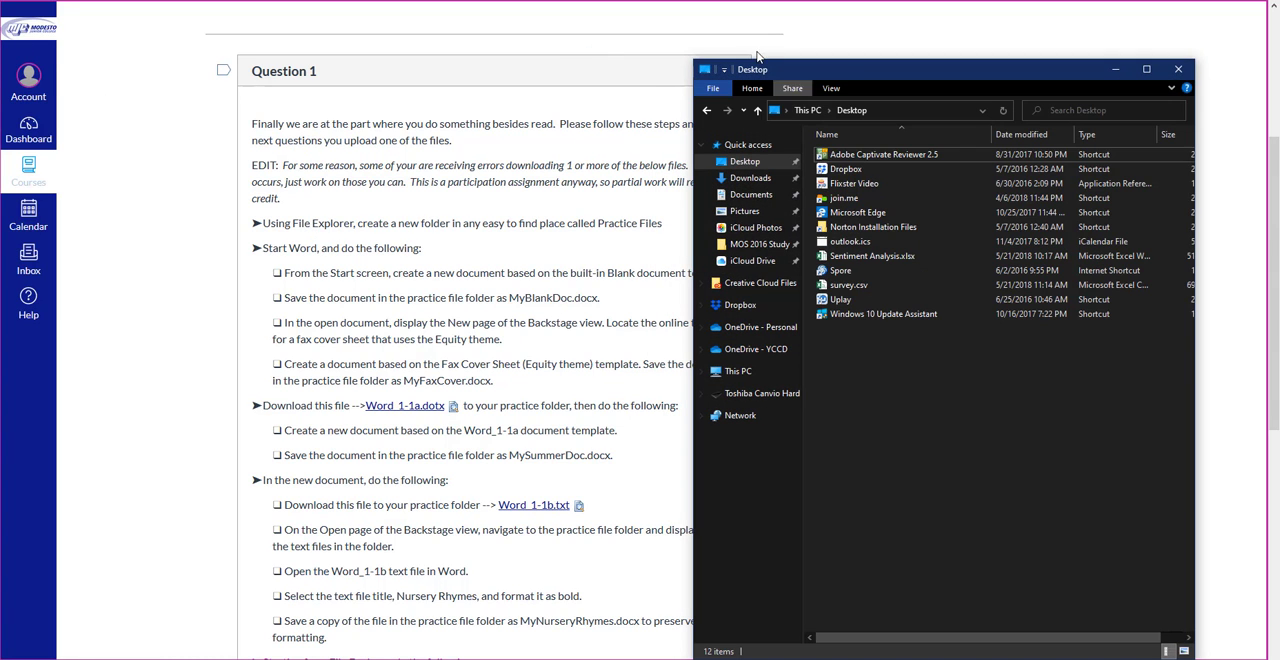
{"action": "right_click", "coordinate": [853, 349]}
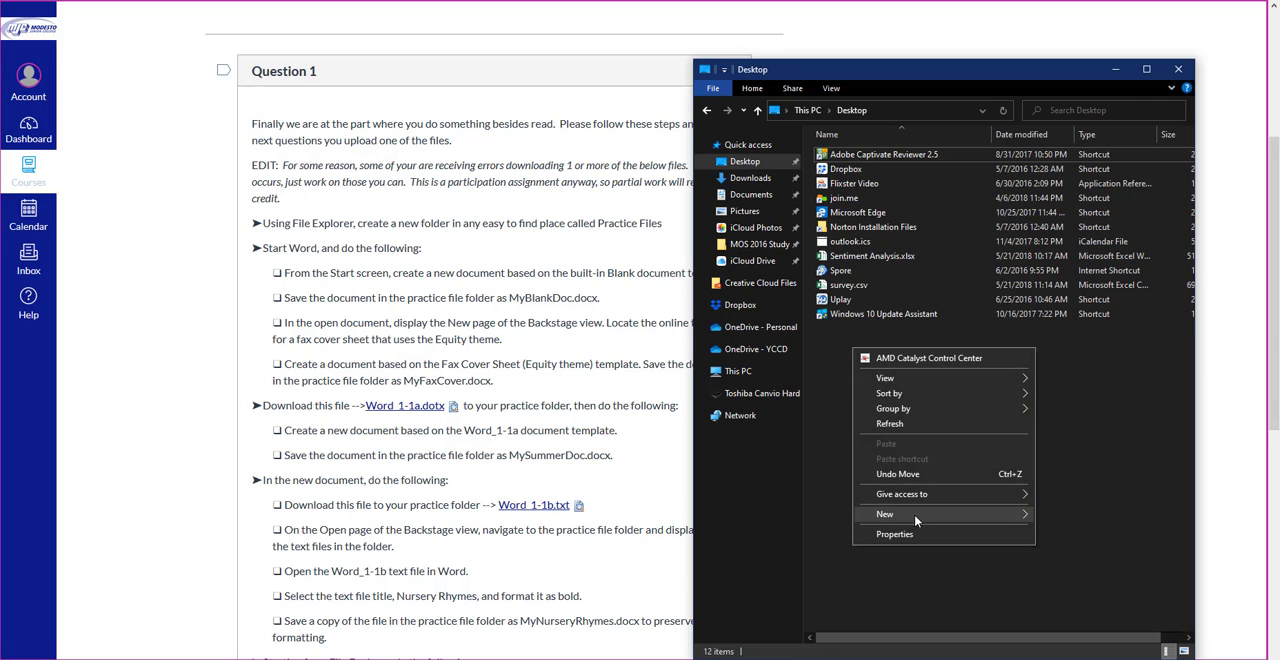
{"action": "mouse_move", "coordinate": [914, 513]}
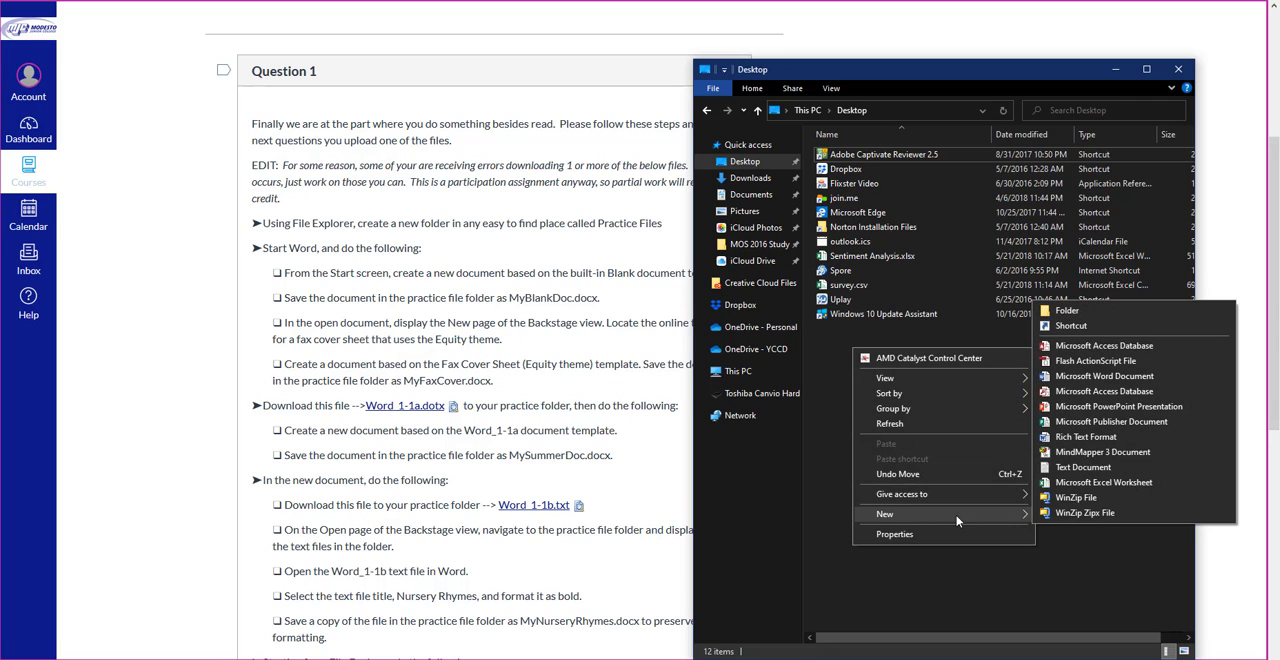
{"action": "left_click", "coordinate": [1068, 309]}
{"action": "type", "text": "P"}
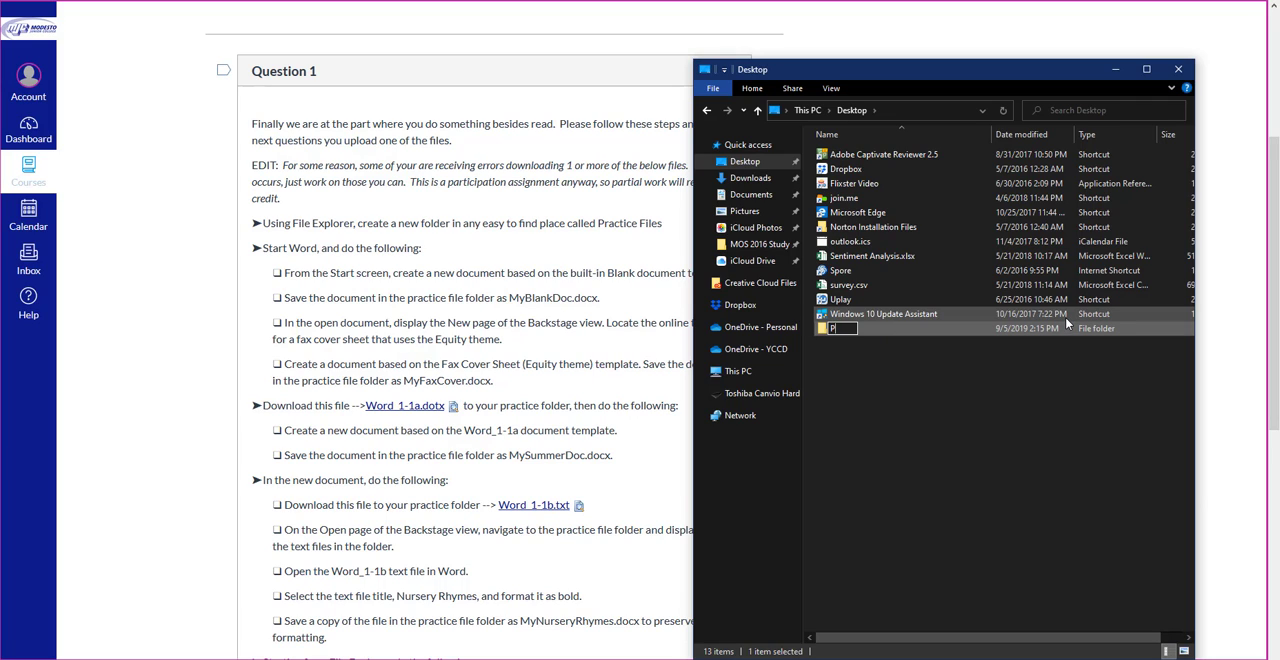
{"action": "type", "text": "racticeFiles"}
{"action": "key", "text": "Return"}
{"action": "double_click", "coordinate": [1066, 323]}
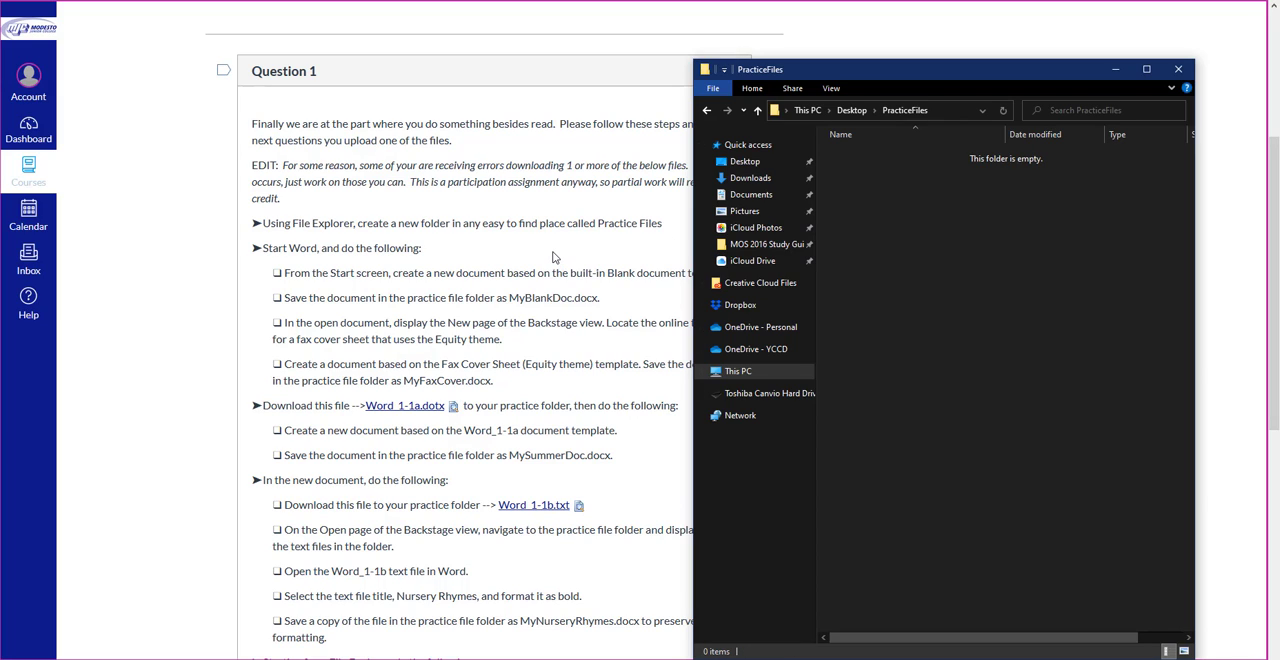
Step: Leave the new folder for the assignment page and start Word 2016
{"action": "left_click", "coordinate": [557, 258]}
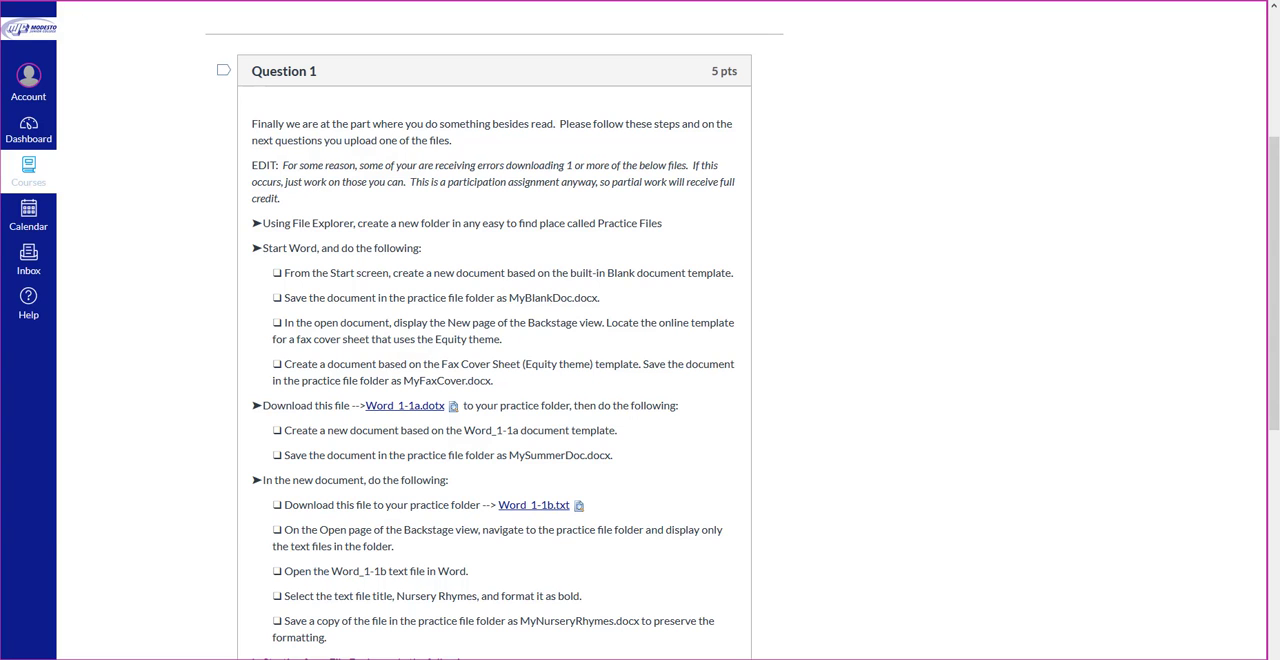
{"action": "key", "text": "super"}
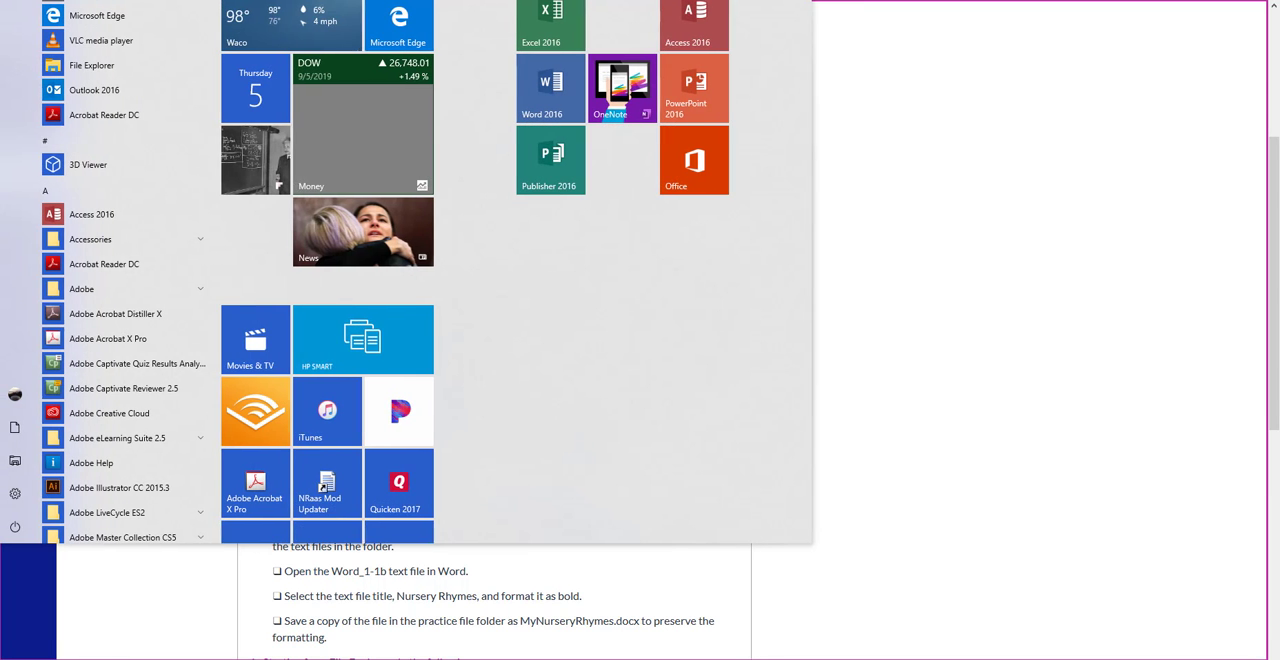
{"action": "left_click", "coordinate": [560, 88]}
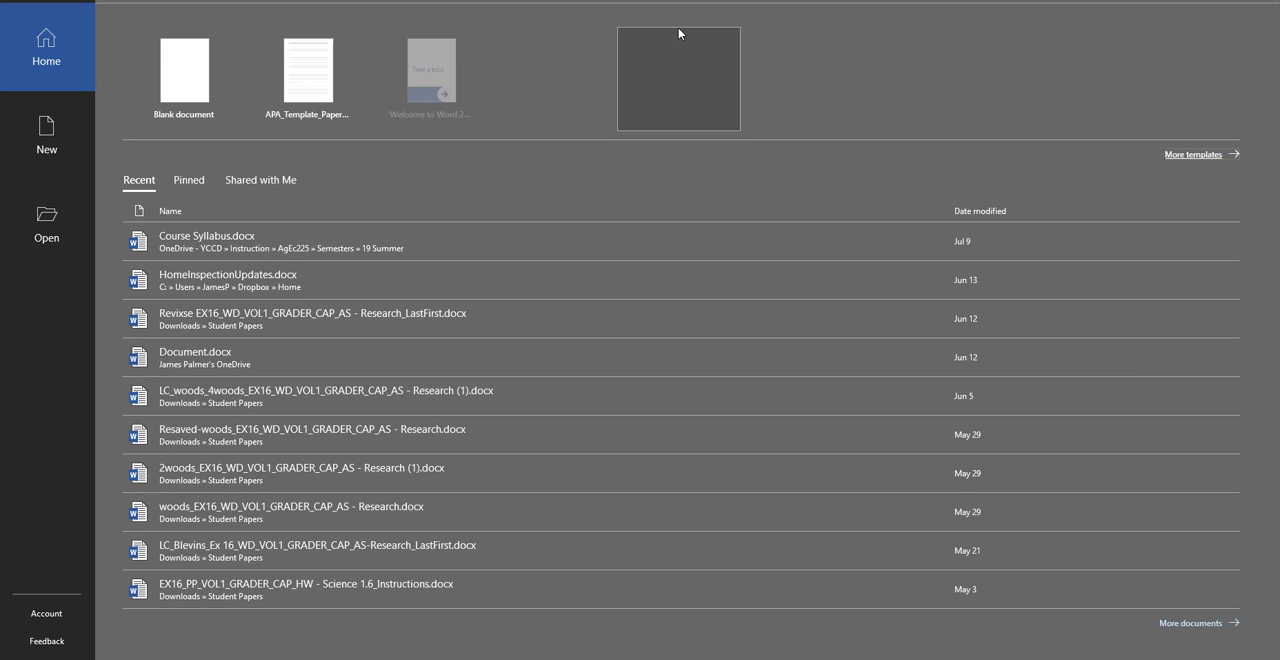
Step: Switch to the assignment page in the browser and copy the file name MyBlankDoc.docx from the instructions
{"action": "key", "text": "alt+Tab"}
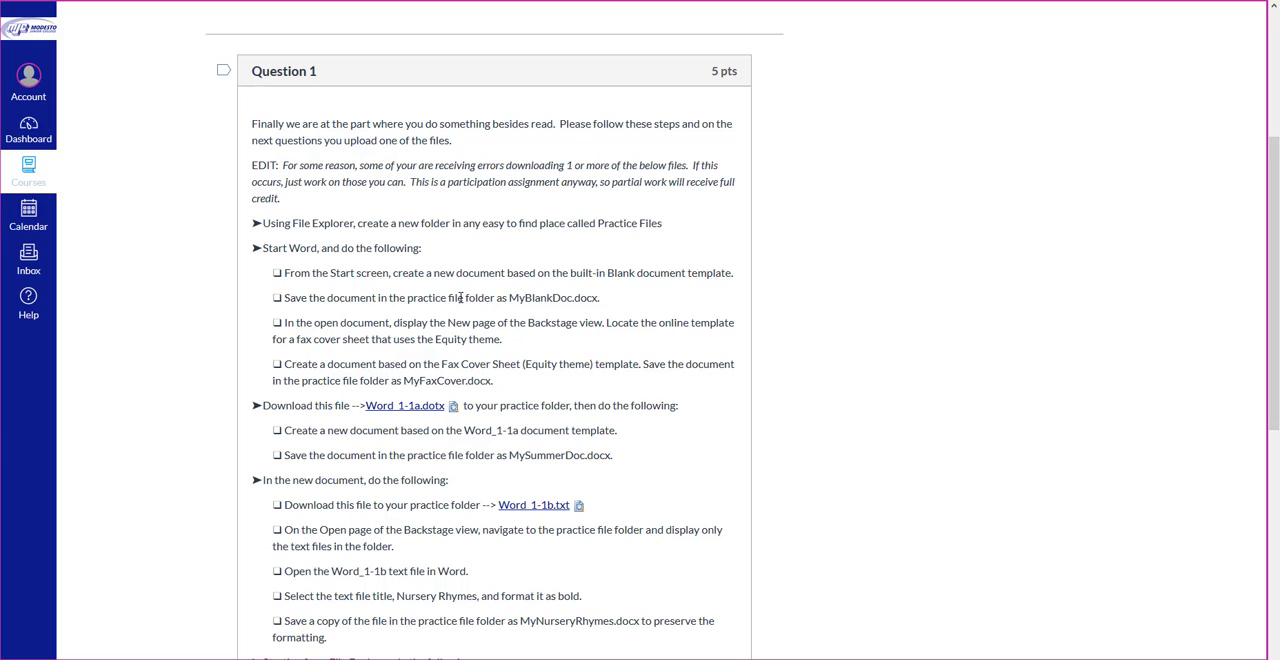
{"action": "left_click_drag", "start_coordinate": [509, 297], "coordinate": [598, 298]}
{"action": "right_click", "coordinate": [584, 297]}
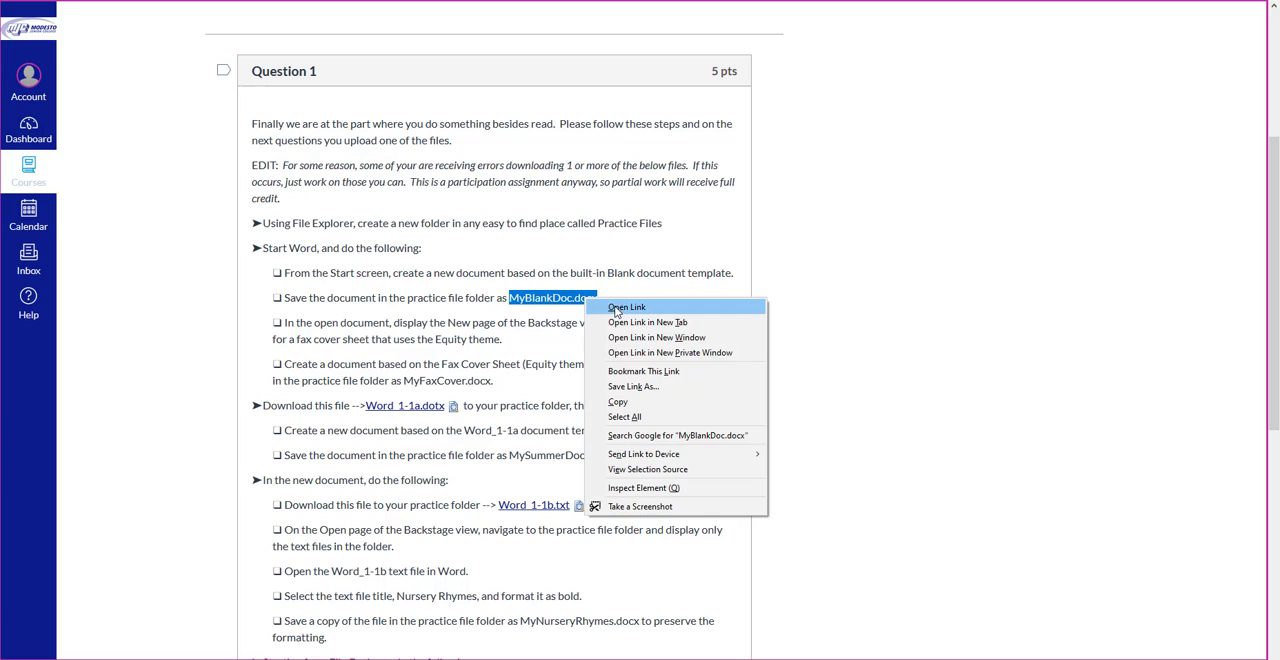
{"action": "left_click", "coordinate": [620, 400]}
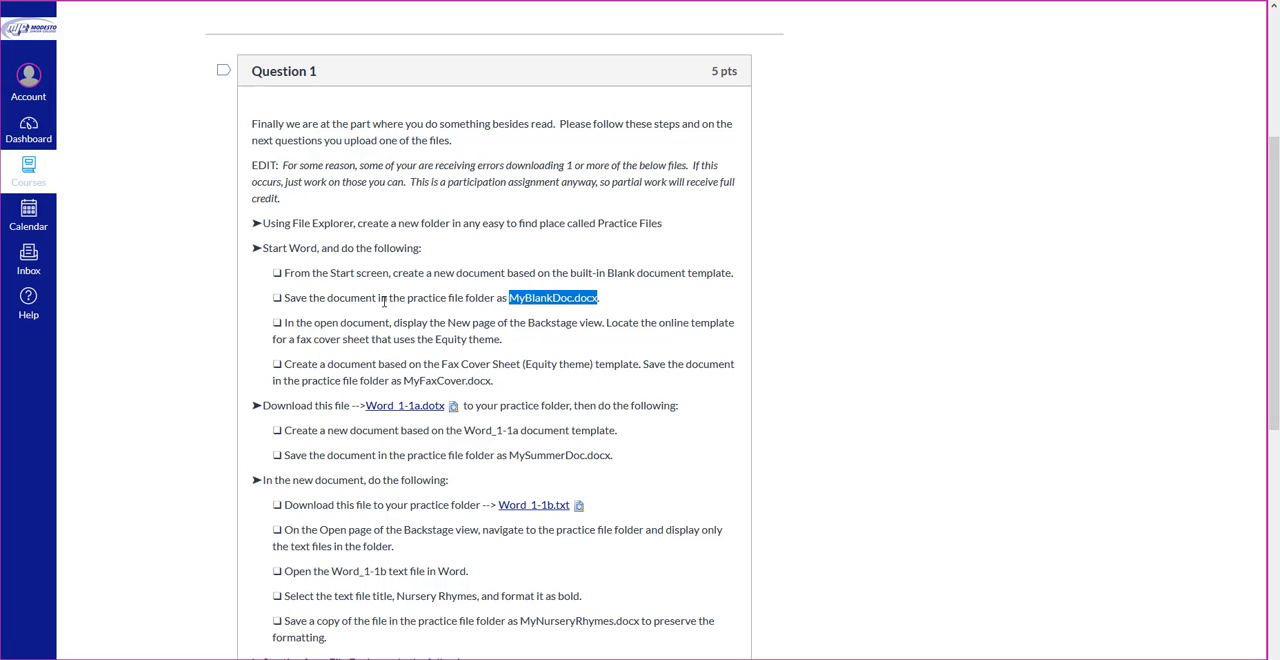
Step: Switch back to Word and create a new document from the Blank document template
{"action": "key", "text": "alt+Tab"}
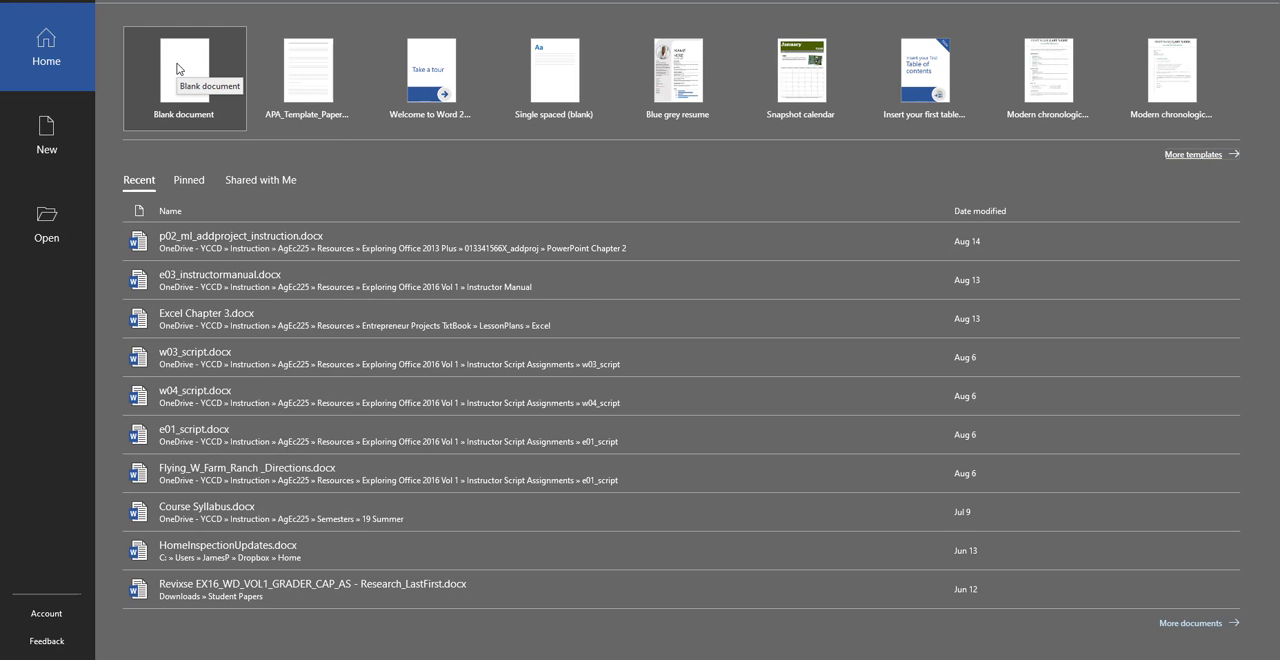
{"action": "left_click", "coordinate": [47, 135]}
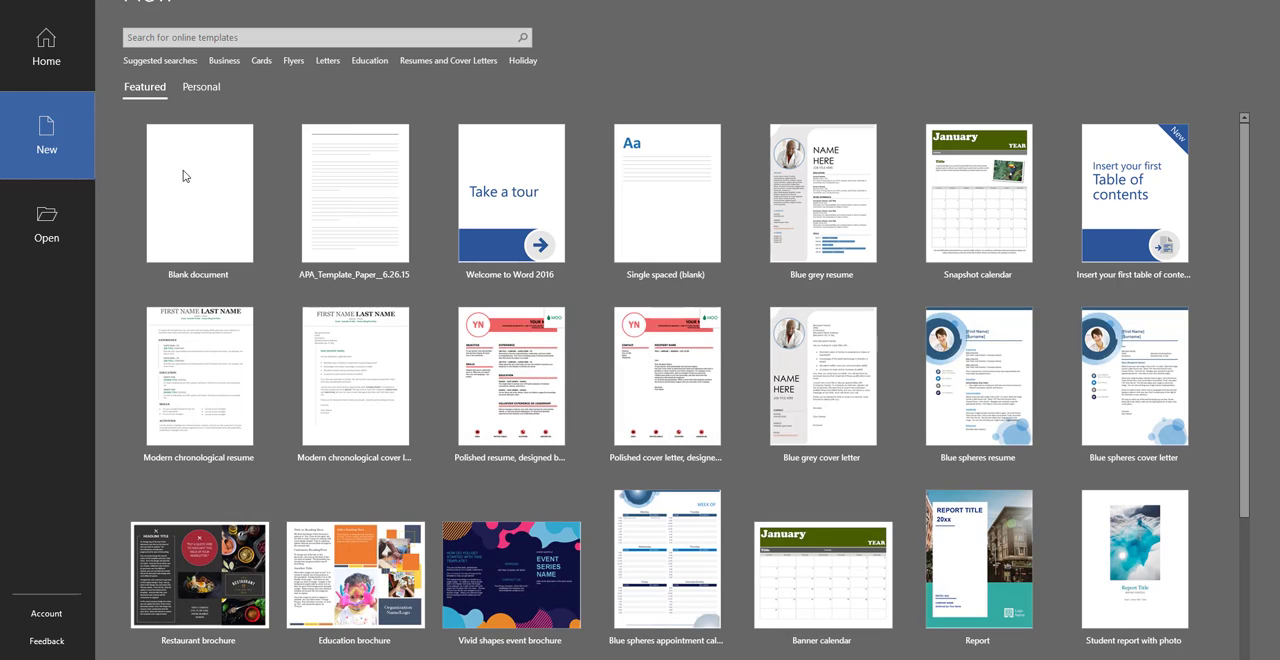
{"action": "left_click", "coordinate": [205, 198]}
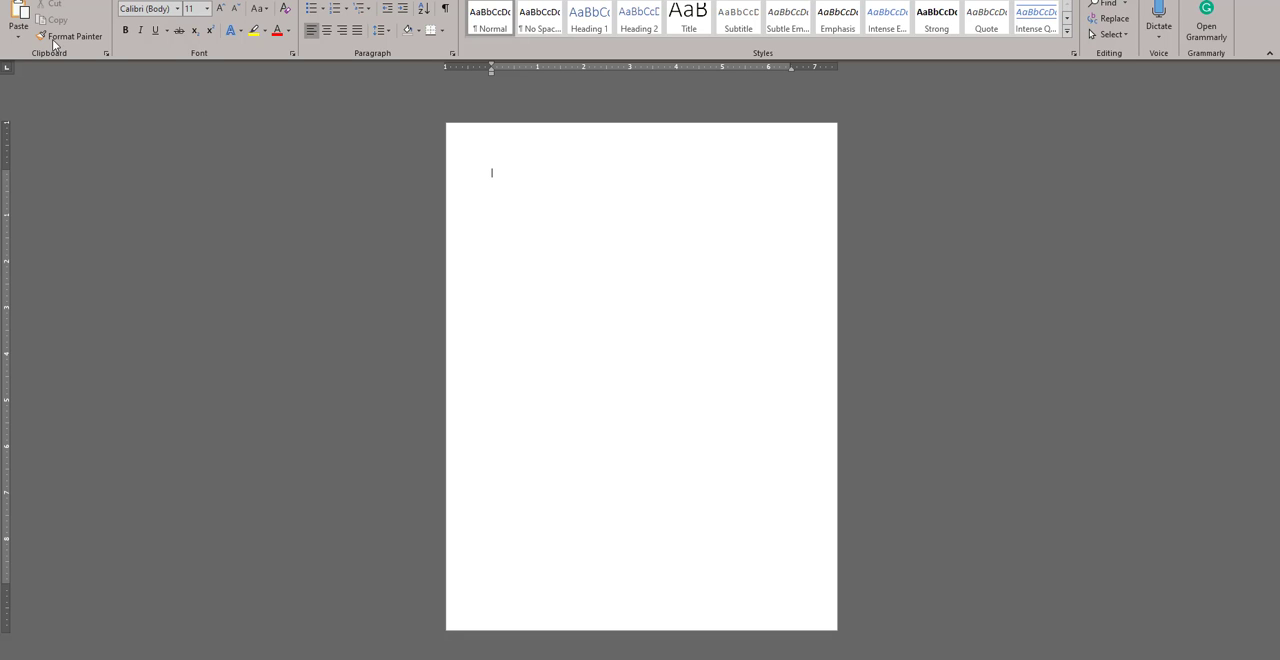
Step: Save the blank document as MyBlankDoc.docx in the PracticeFiles folder on the Desktop
{"action": "left_click", "coordinate": [42, 1]}
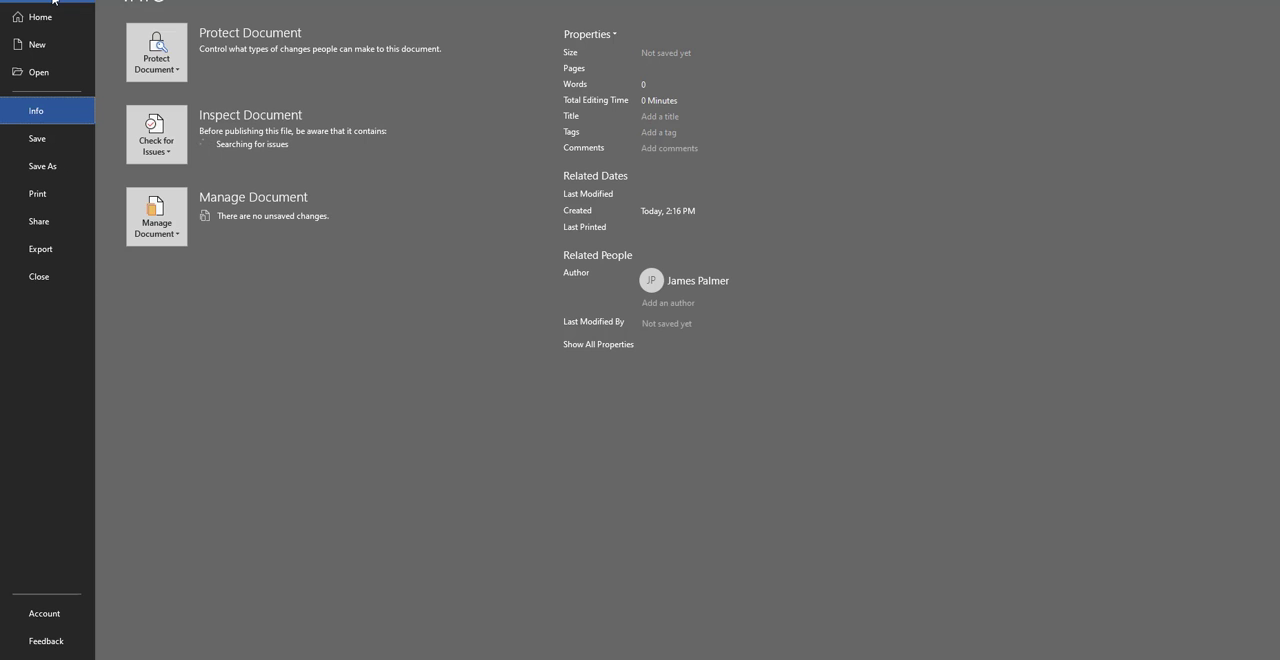
{"action": "left_click", "coordinate": [55, 171]}
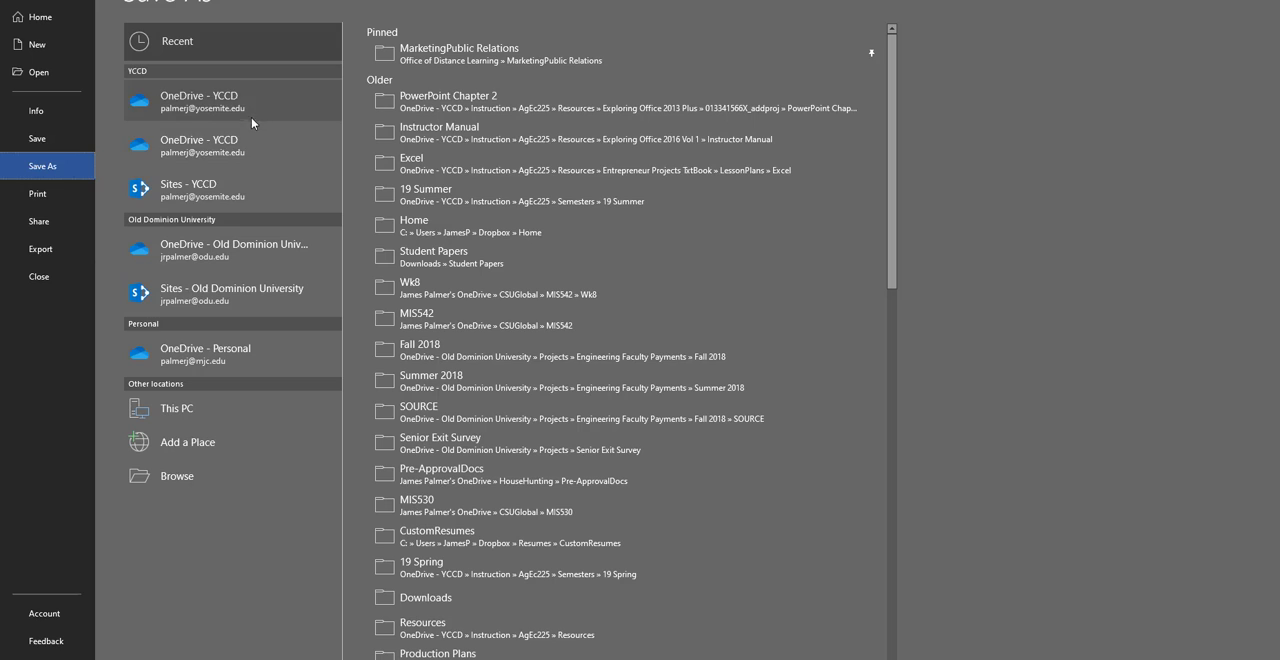
{"action": "left_click", "coordinate": [220, 476]}
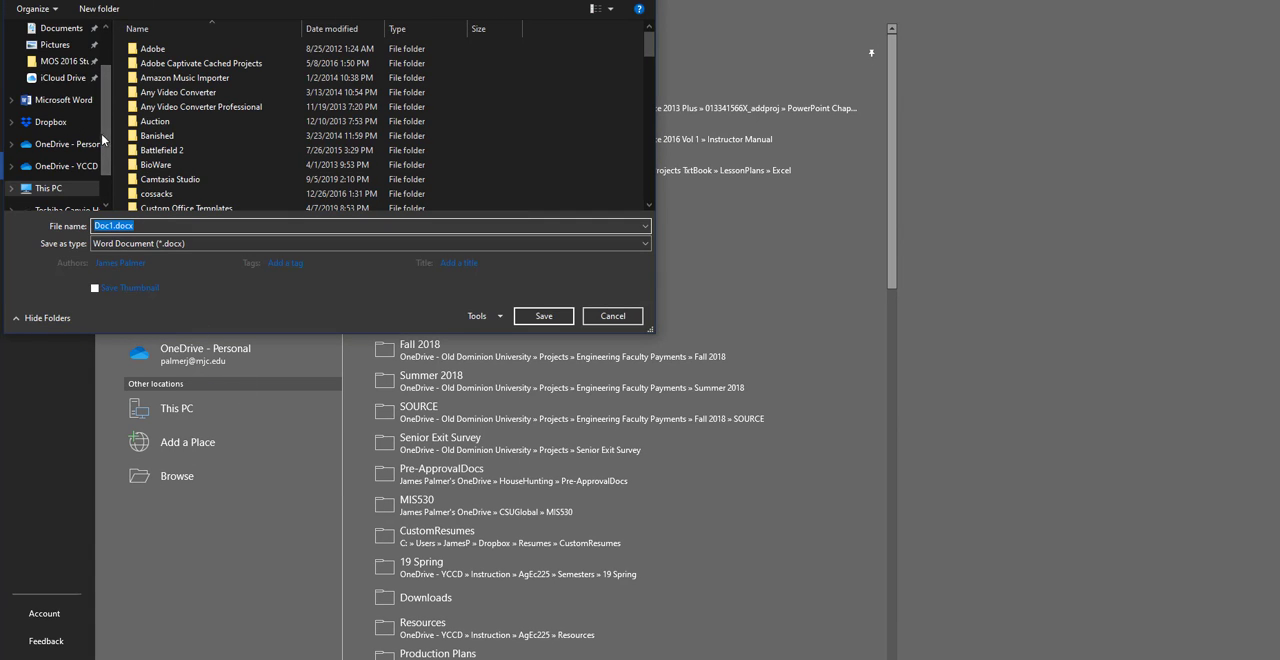
{"action": "scroll", "coordinate": [103, 95], "scroll_direction": "up", "scroll_amount": 2}
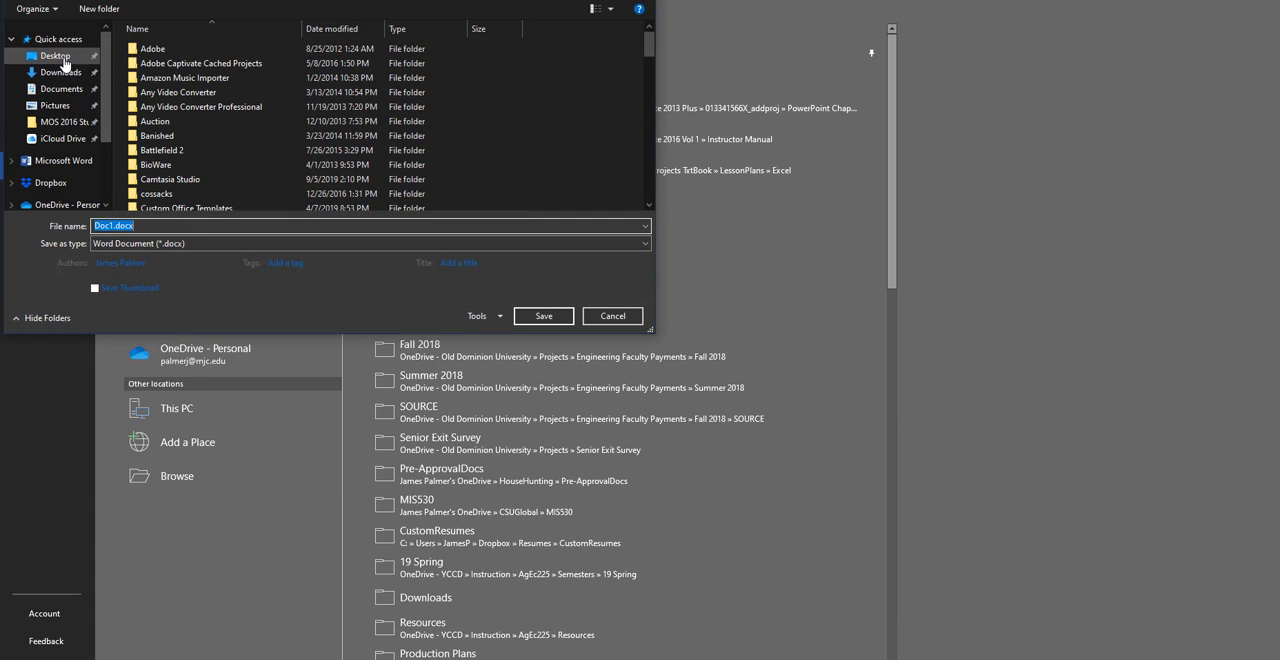
{"action": "left_click", "coordinate": [60, 57]}
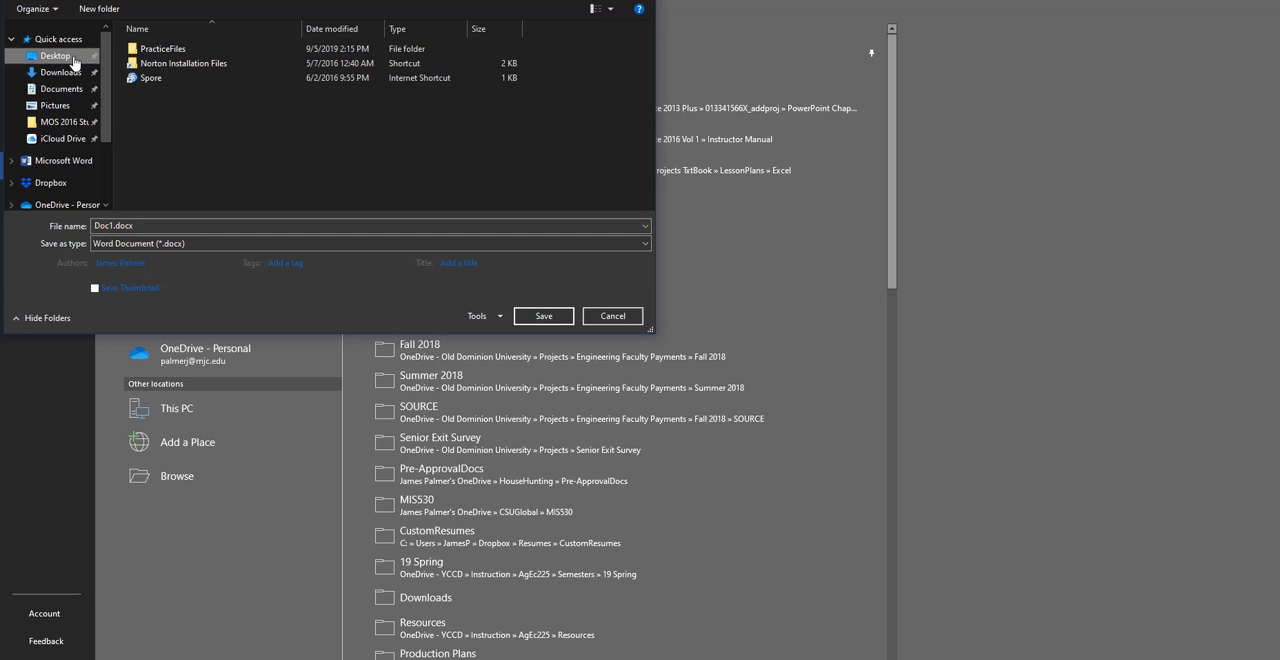
{"action": "left_click", "coordinate": [174, 51]}
{"action": "double_click", "coordinate": [174, 51]}
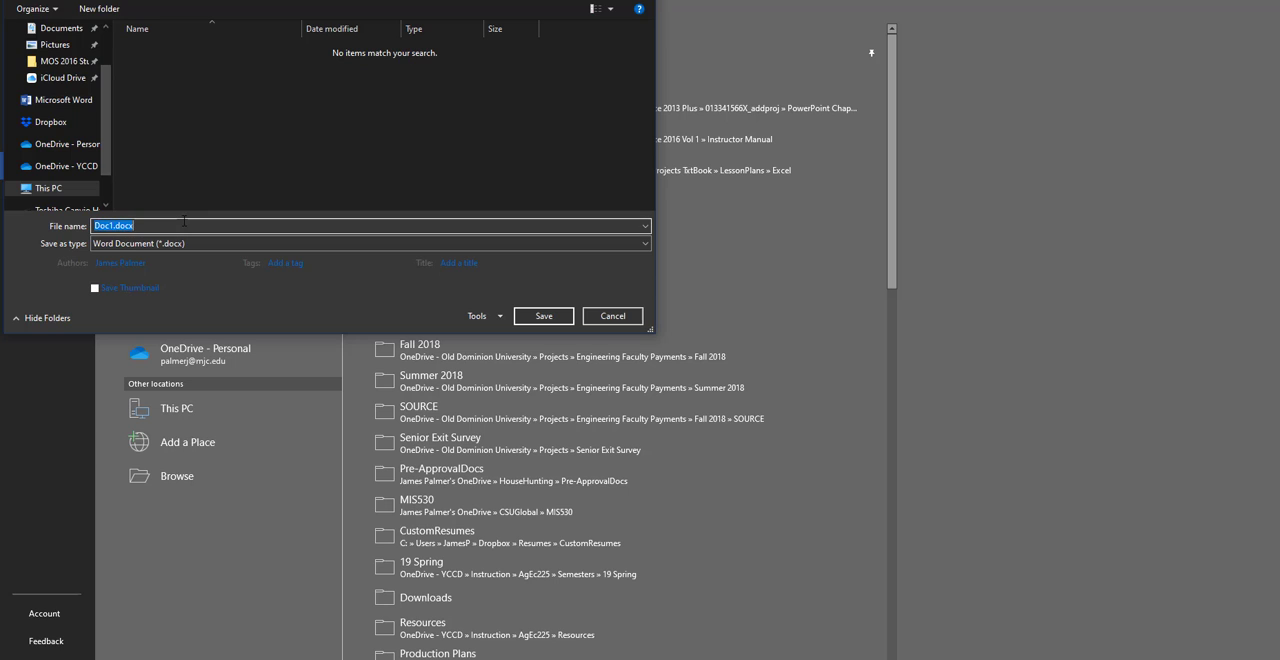
{"action": "type", "text": "MyBlankDoc"}
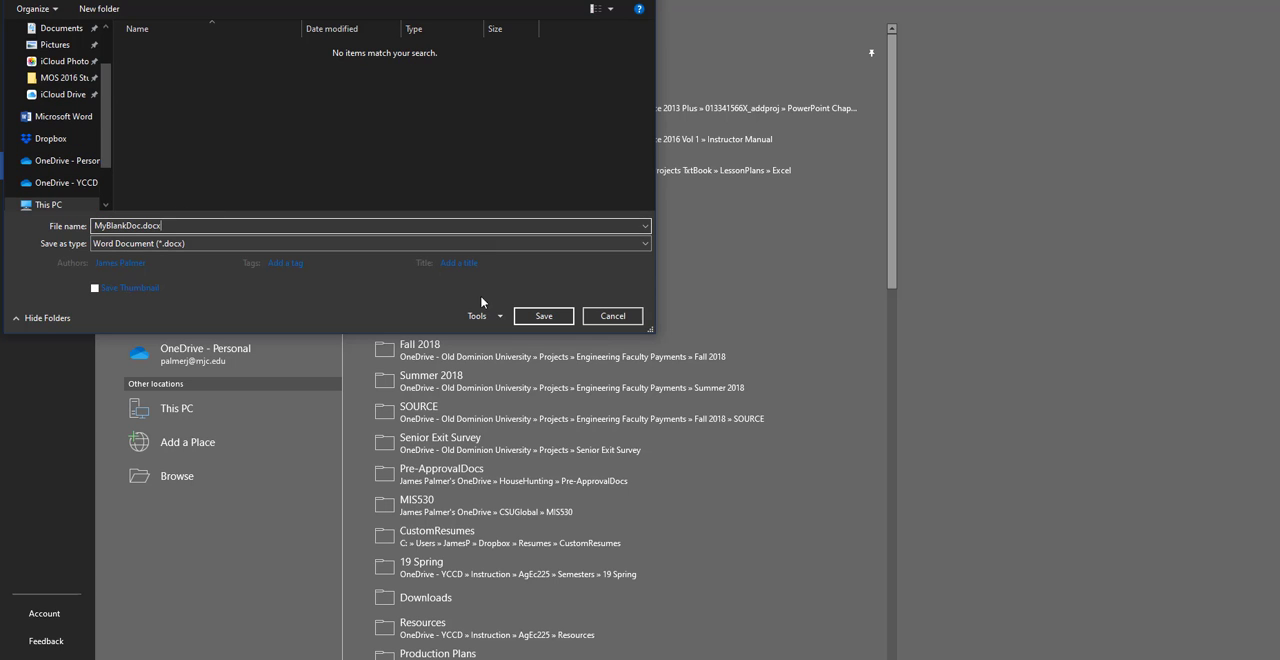
{"action": "left_click", "coordinate": [545, 318]}
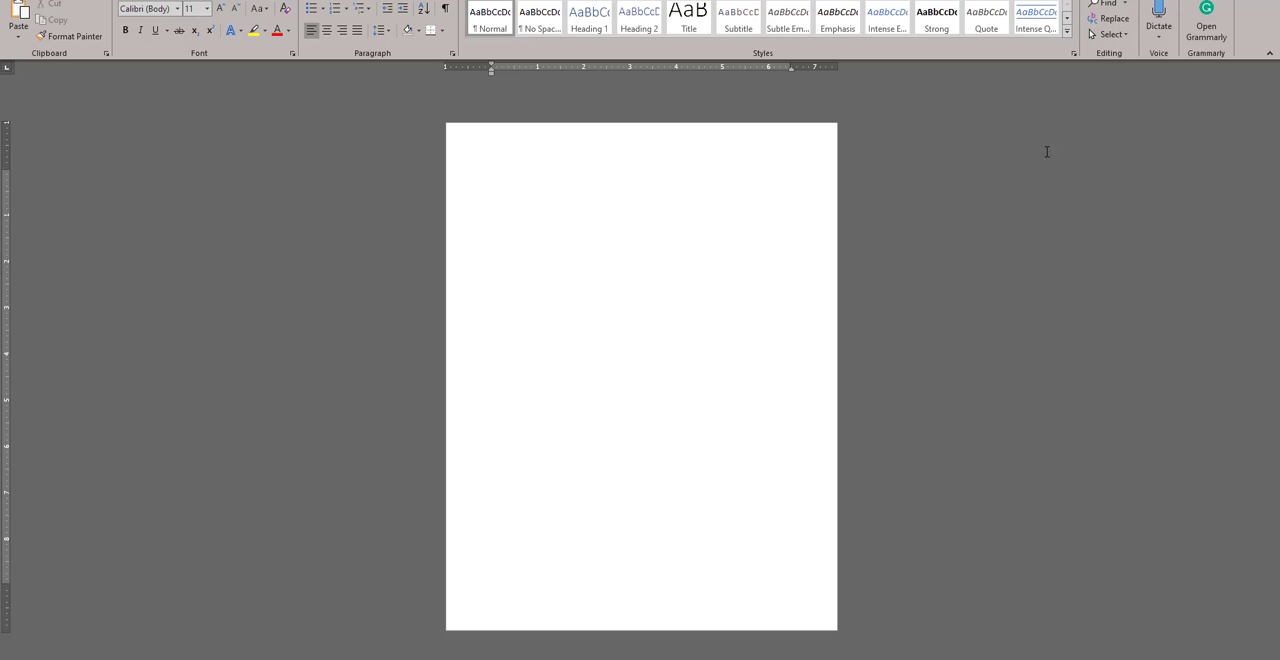
Step: Start another new document from within MyBlankDoc and search the online templates for "fax"
{"action": "key", "text": "alt+Tab"}
{"action": "left_click", "coordinate": [28, 8]}
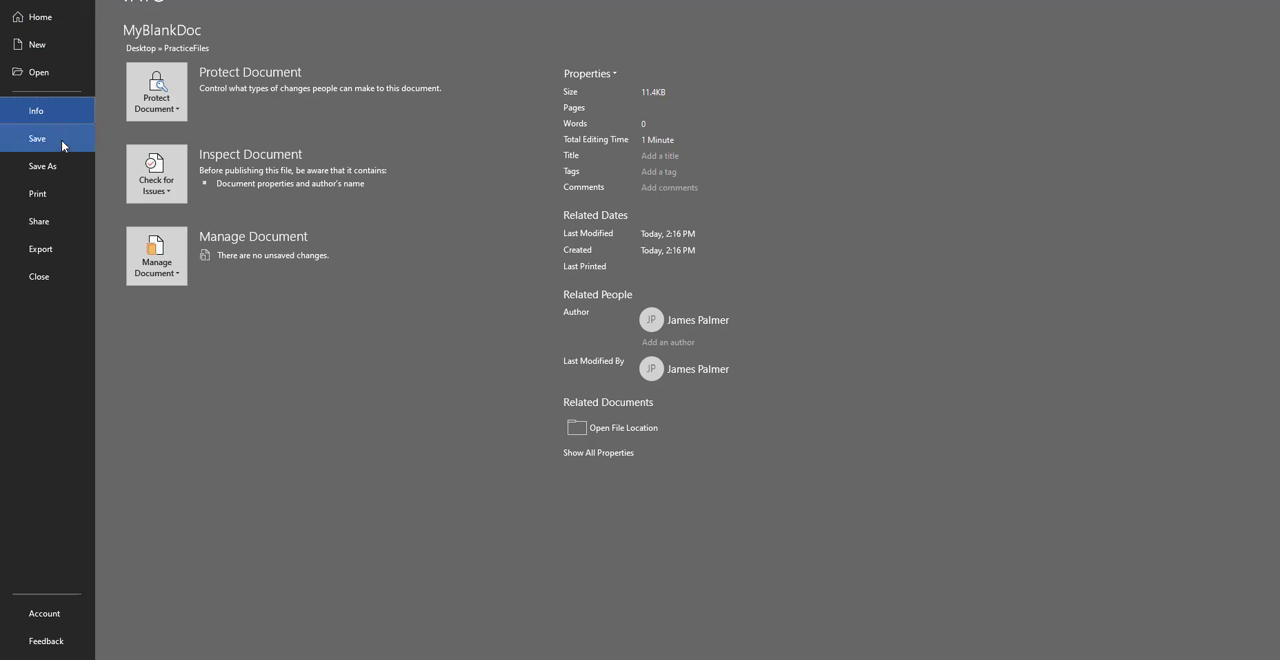
{"action": "left_click", "coordinate": [38, 48]}
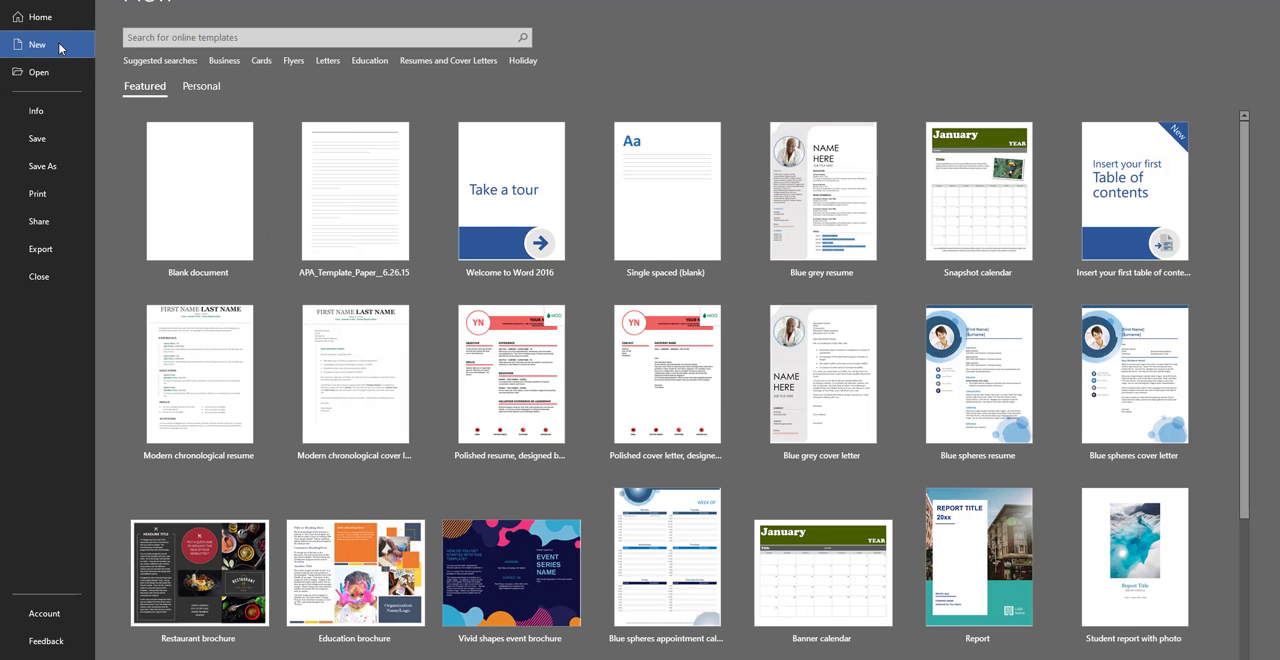
{"action": "left_click", "coordinate": [339, 37]}
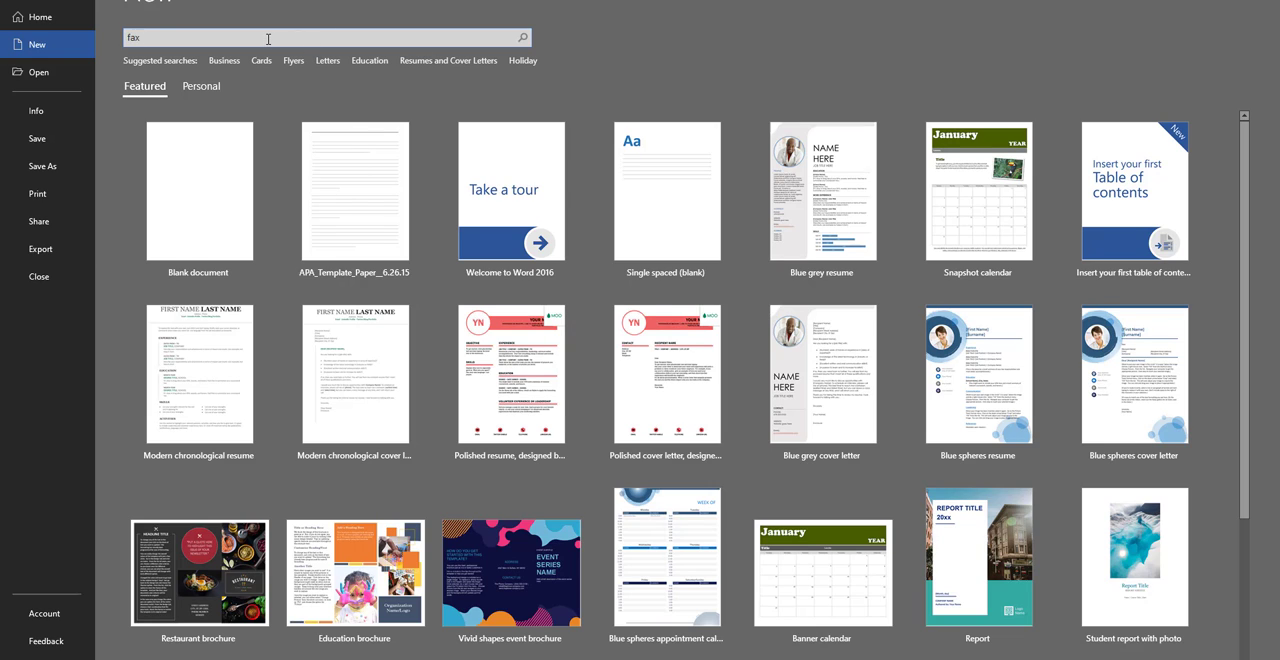
{"action": "key", "text": "Return"}
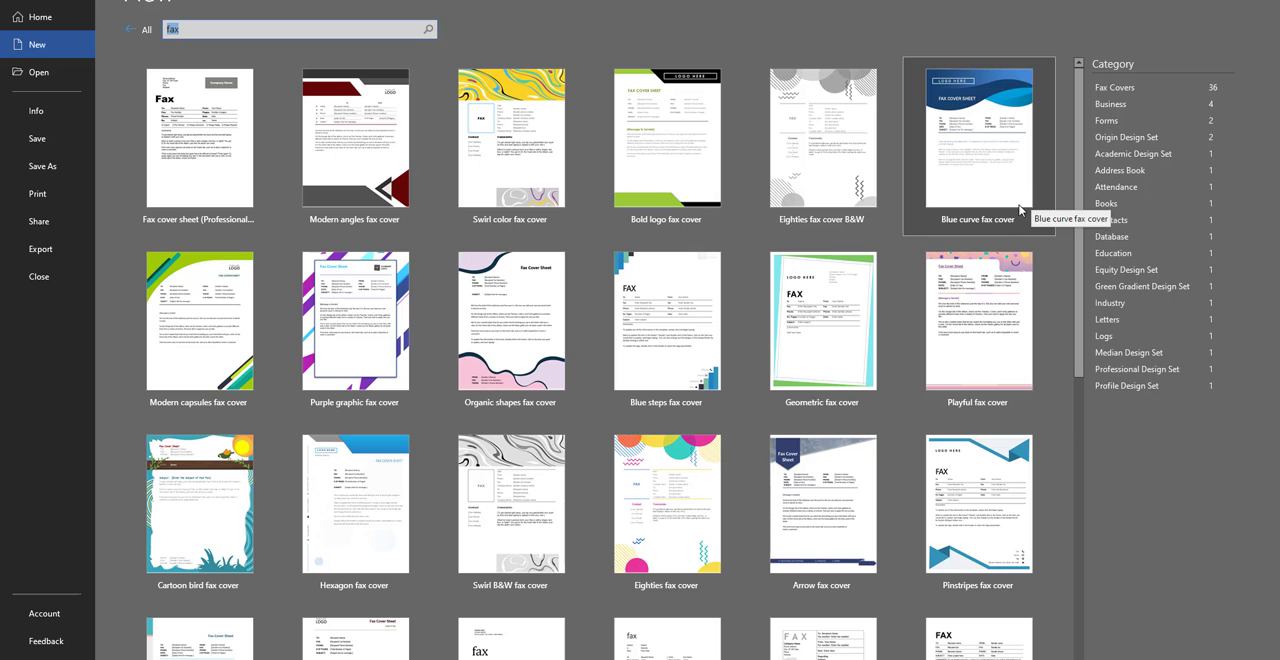
Step: Narrow the template search to "fax equity" and create a document from the Fax (Equity theme) template
{"action": "left_click", "coordinate": [226, 27]}
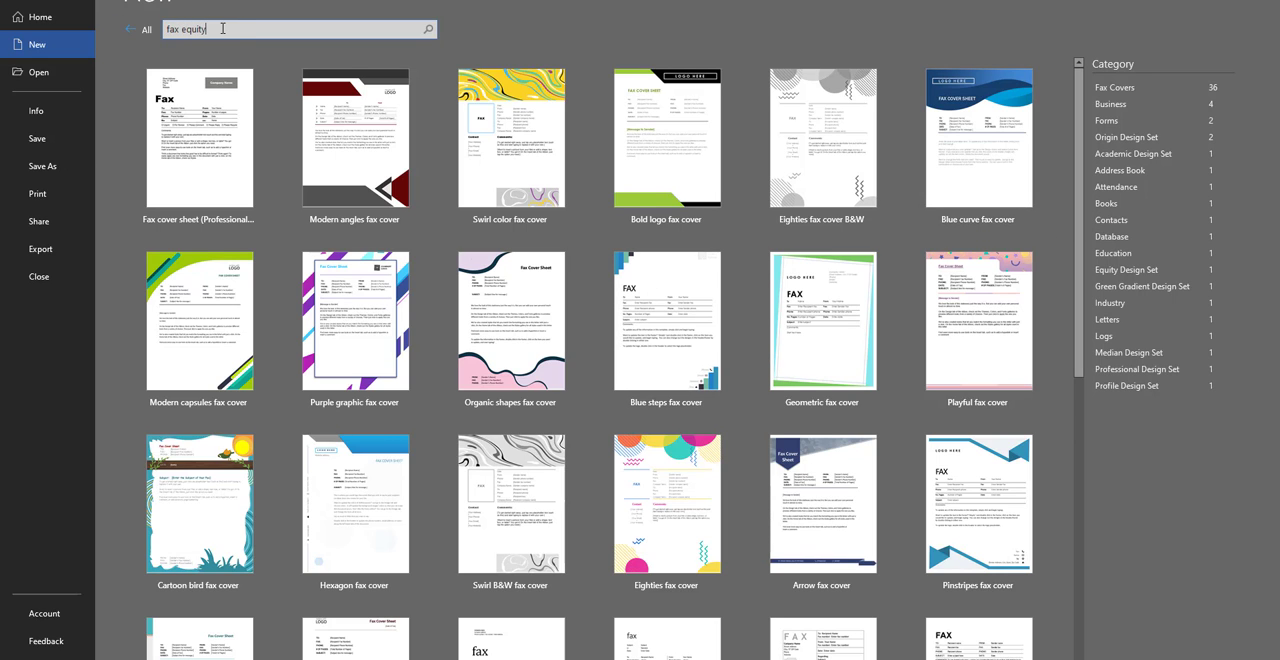
{"action": "key", "text": "Return"}
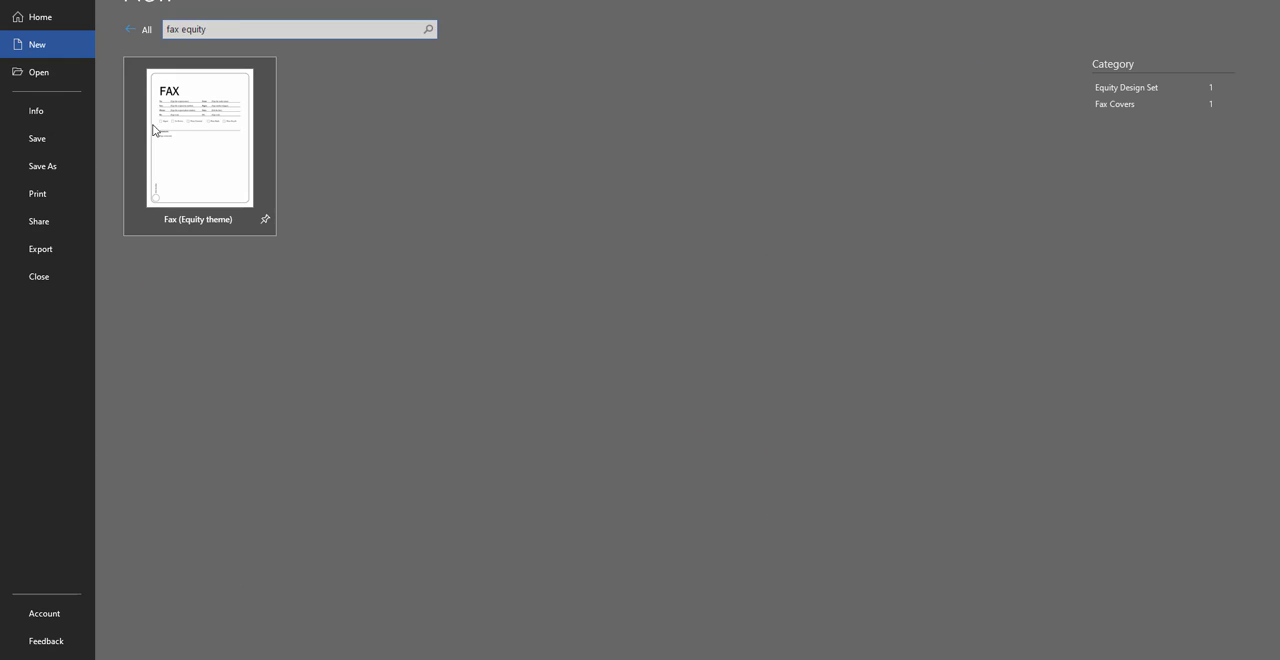
{"action": "left_click", "coordinate": [189, 162]}
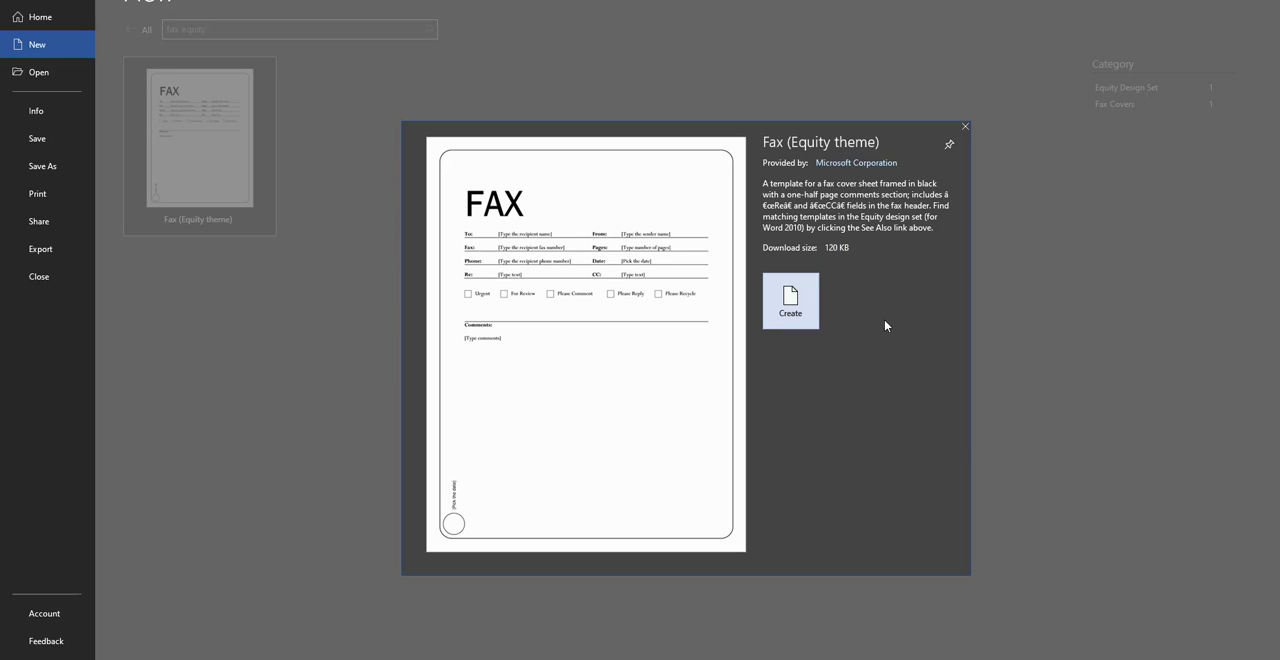
{"action": "left_click", "coordinate": [790, 306]}
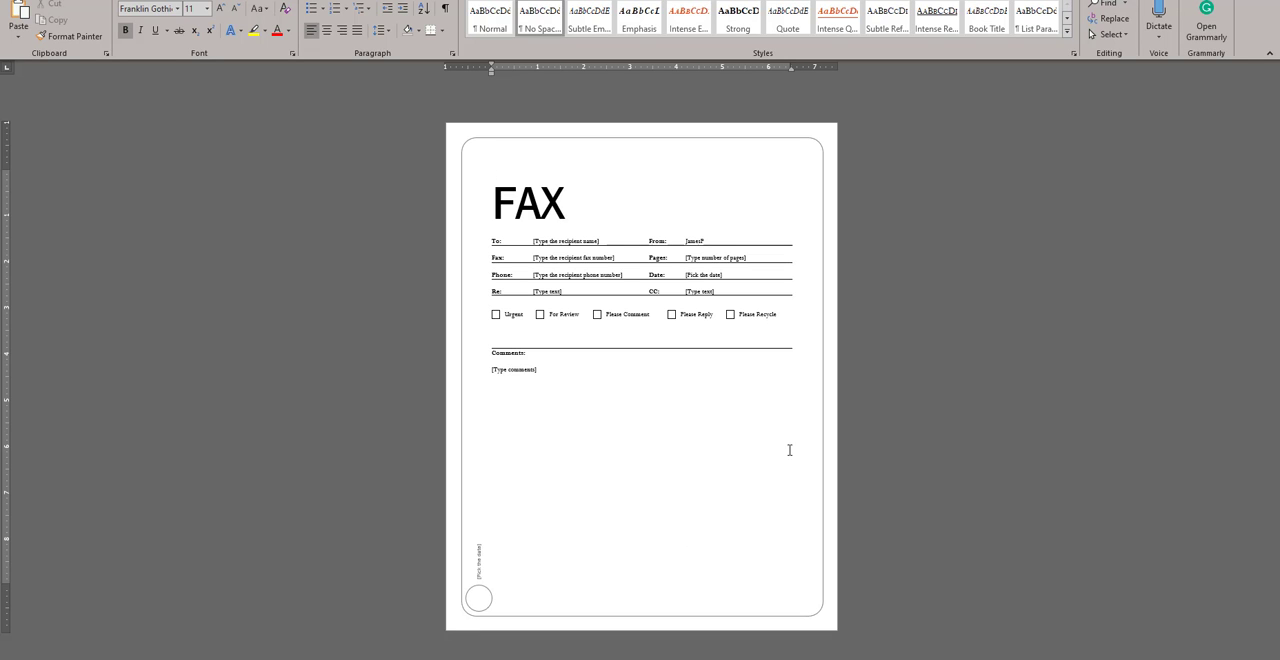
Step: Copy the file name MyFaxCover from the assignment instructions in the browser and return to Word
{"action": "key", "text": "ctrl+n"}
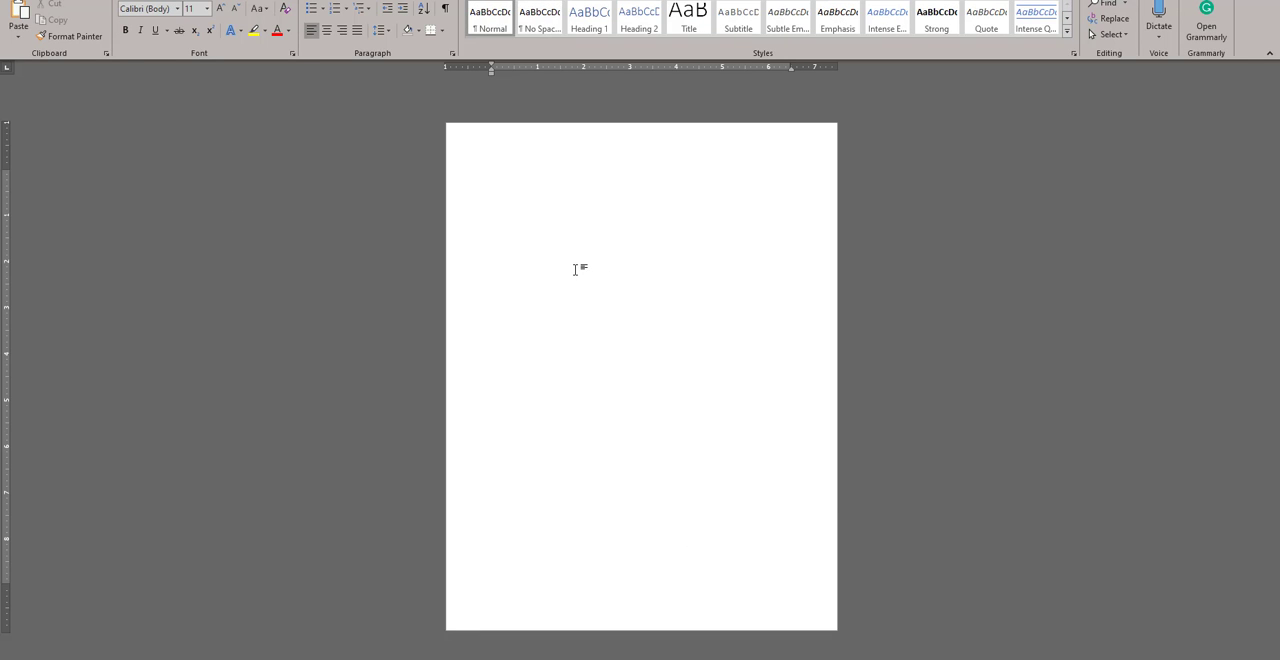
{"action": "key", "text": "alt+Tab"}
{"action": "key", "text": "alt+Tab"}
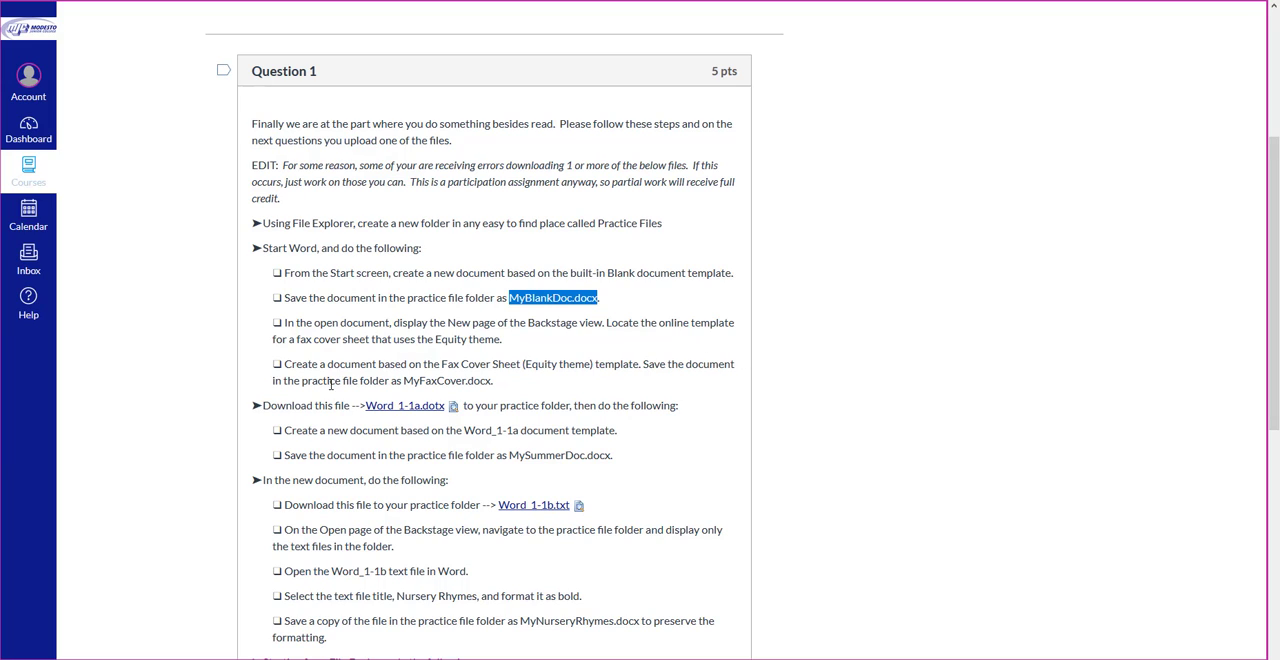
{"action": "left_click_drag", "start_coordinate": [449, 383], "coordinate": [466, 383]}
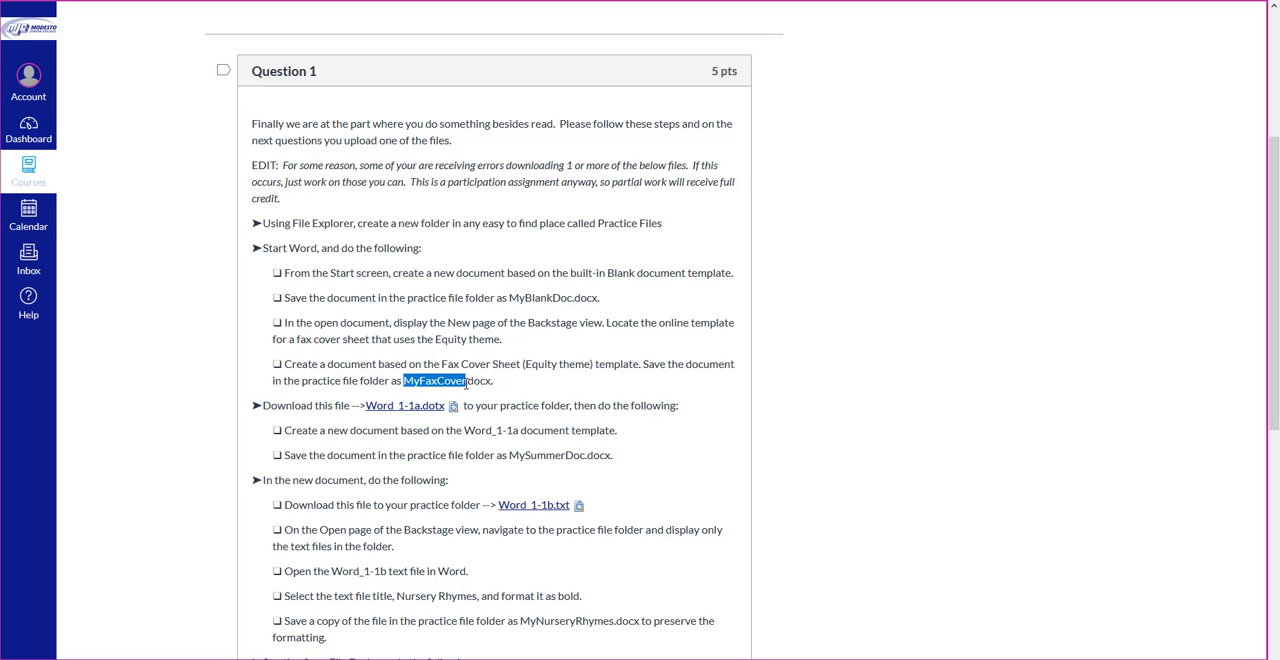
{"action": "right_click", "coordinate": [434, 378]}
{"action": "left_click", "coordinate": [468, 384]}
{"action": "key", "text": "alt+Tab"}
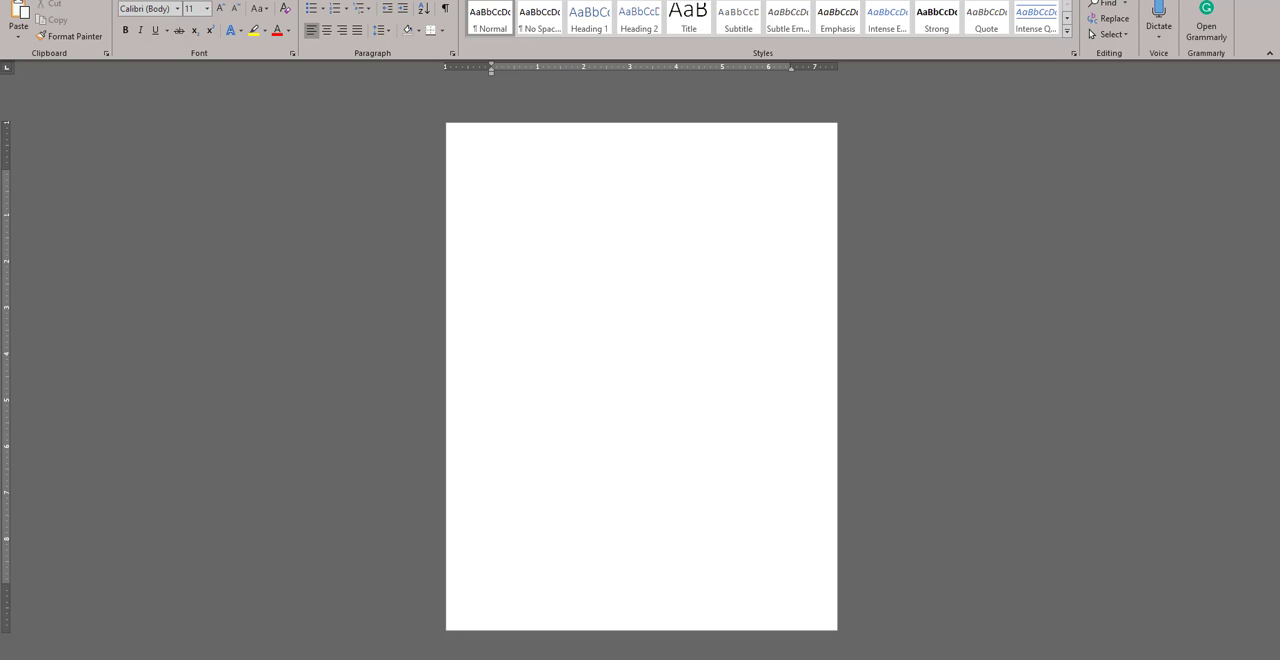
Step: Save a copy of the open document as MyFaxCover in the PracticeFiles folder, in Word Document (*.docx) format
{"action": "left_click", "coordinate": [18, 1]}
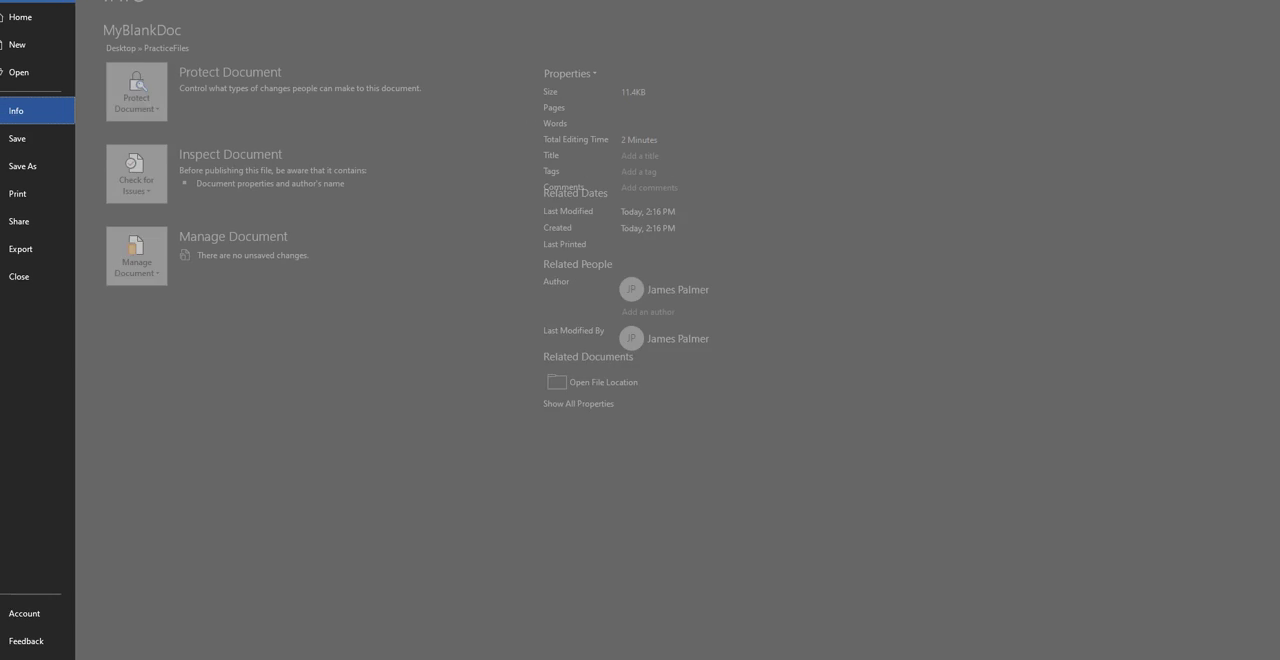
{"action": "left_click", "coordinate": [49, 168]}
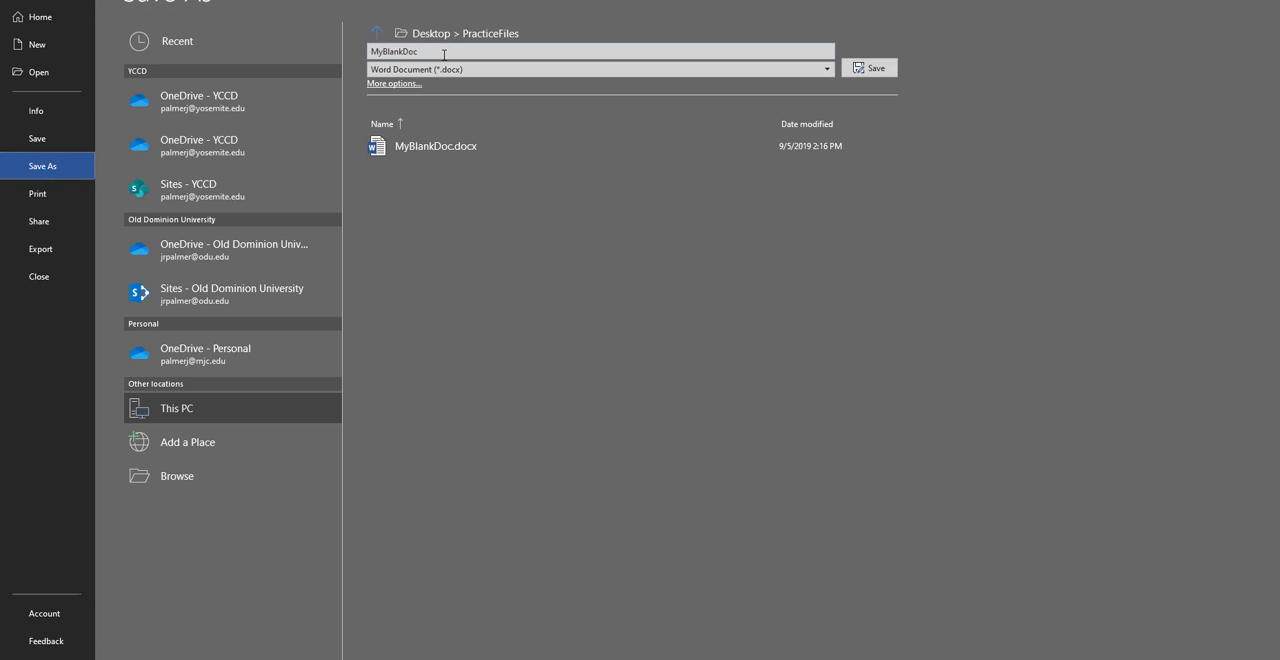
{"action": "left_click", "coordinate": [444, 55]}
{"action": "type", "text": "MyFaxCover"}
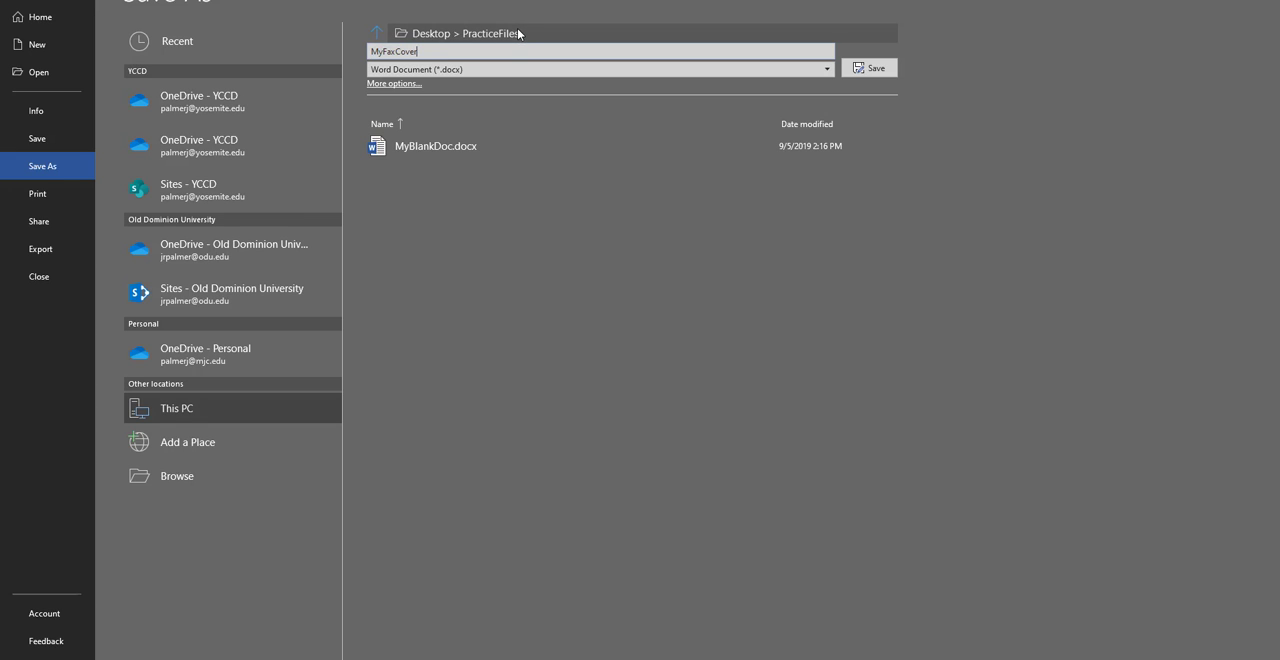
{"action": "left_click", "coordinate": [849, 70]}
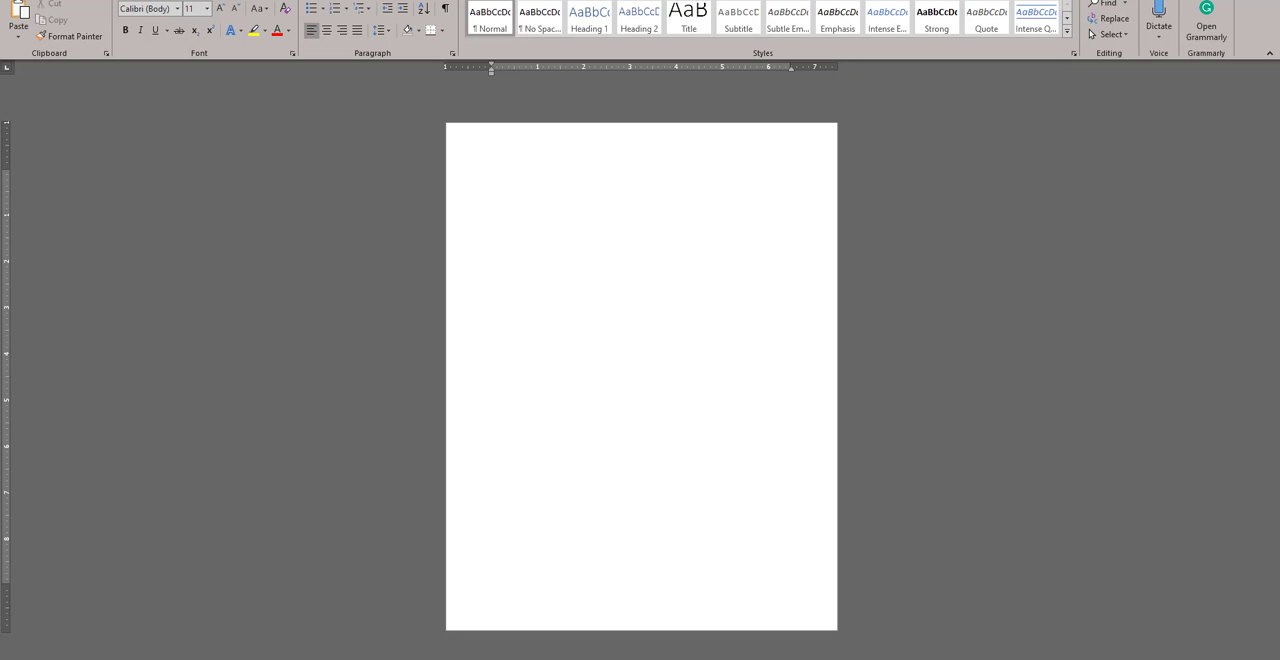
Step: Switch to the assignment instructions in the browser and download Word_1-1a.dotx into the PracticeFiles folder on the Desktop
{"action": "key", "text": "alt+Tab"}
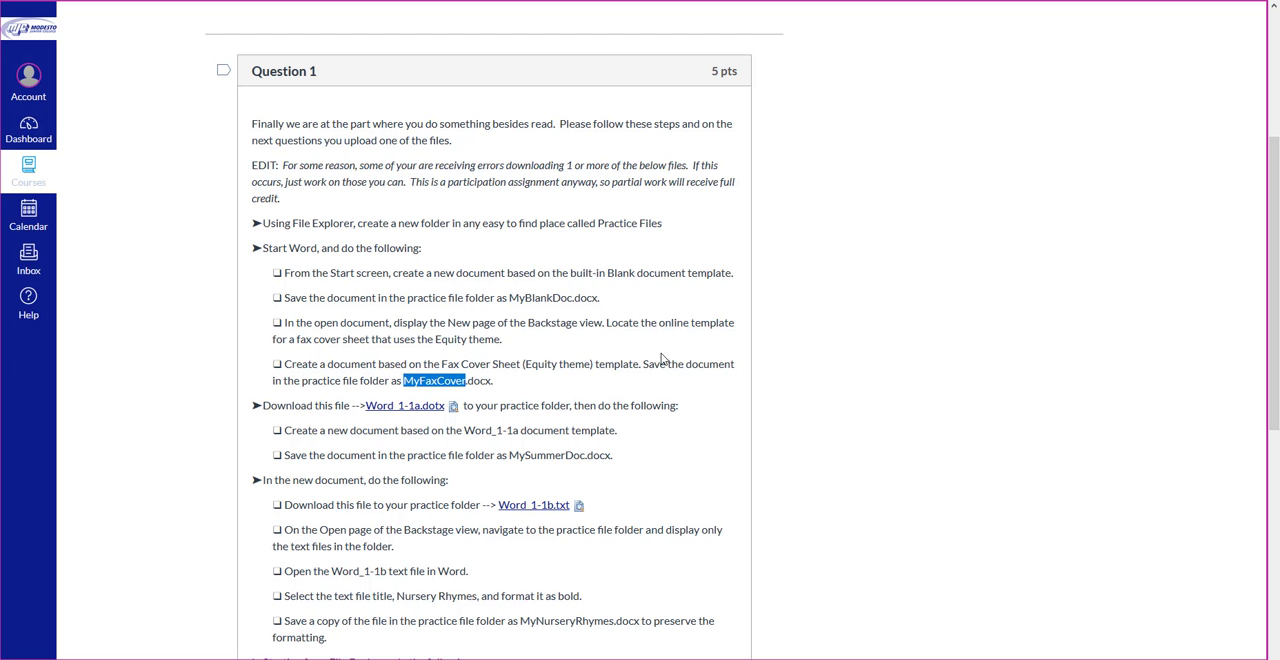
{"action": "key", "text": "alt+Tab"}
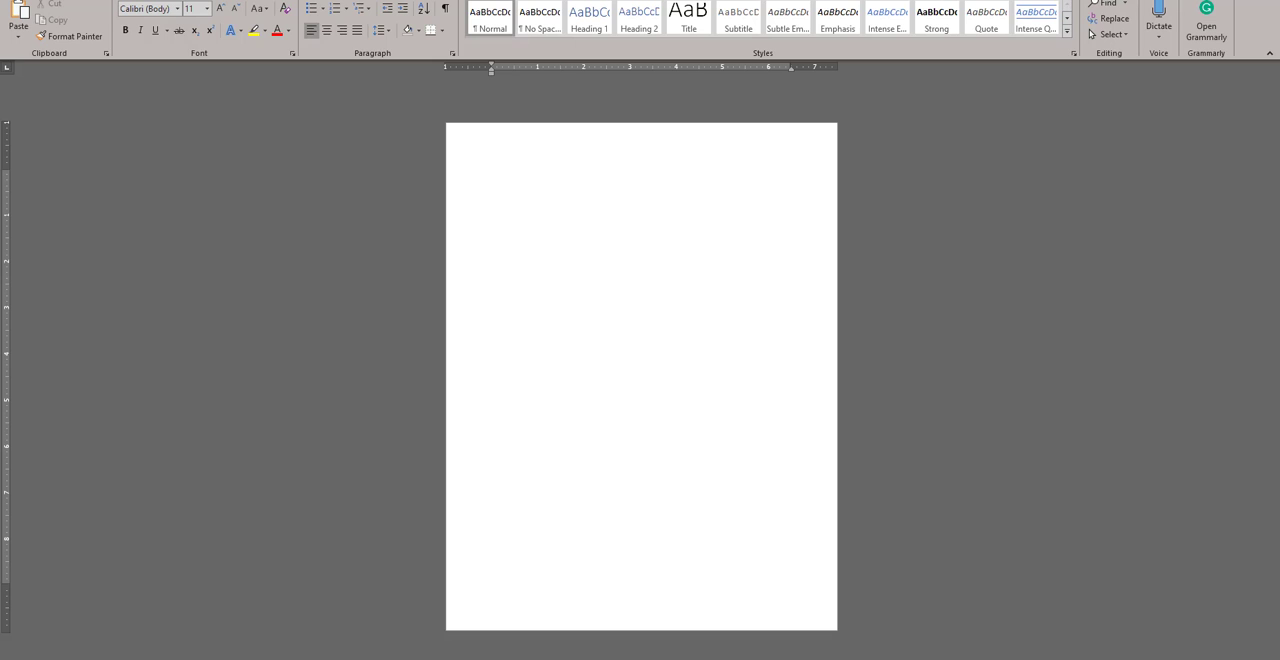
{"action": "key", "text": "alt+Tab"}
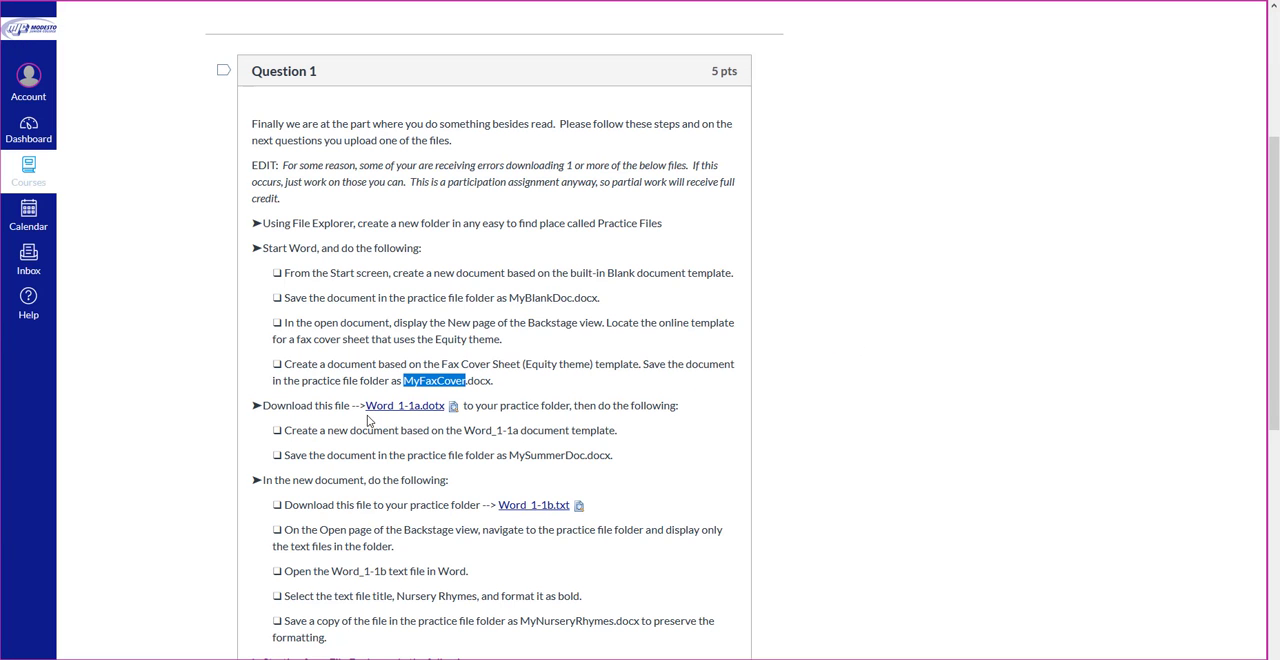
{"action": "scroll", "coordinate": [334, 402], "scroll_direction": "down", "scroll_amount": 1}
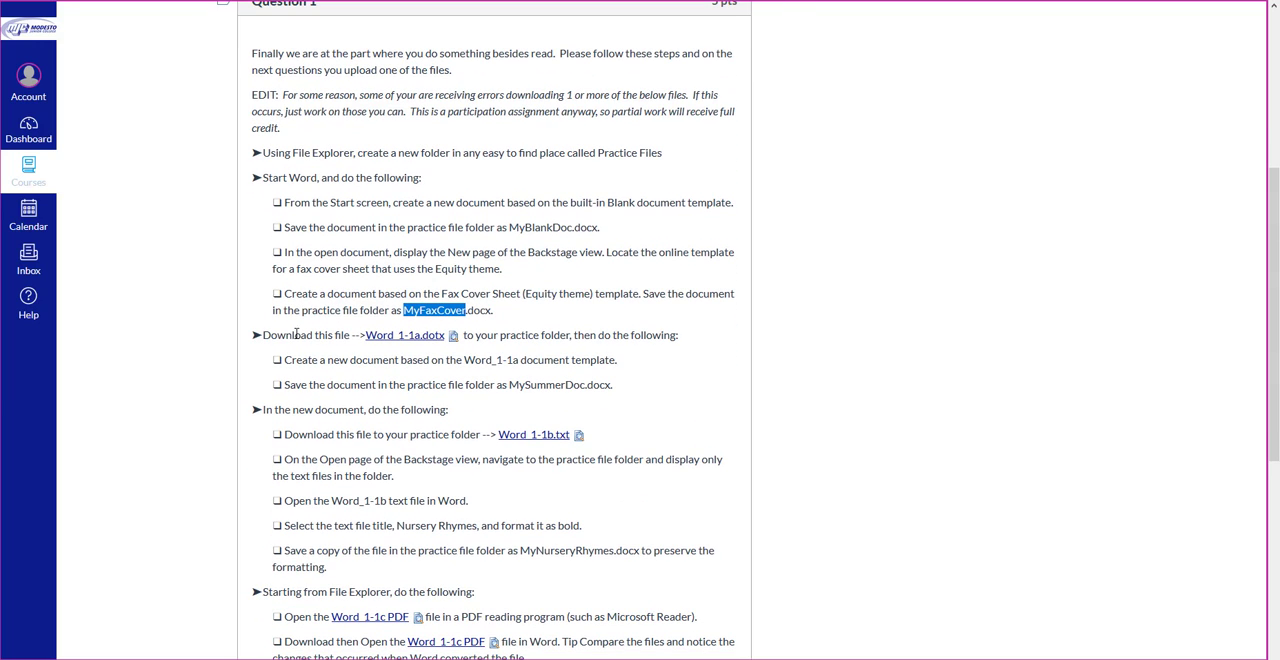
{"action": "right_click", "coordinate": [412, 342]}
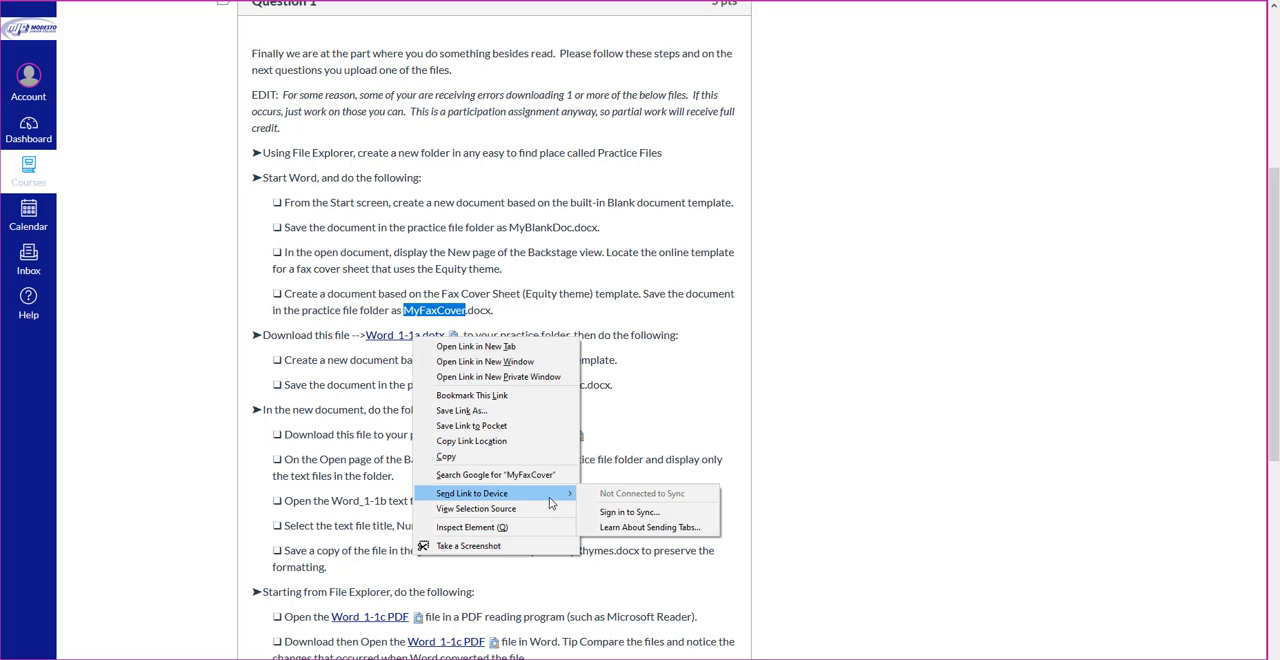
{"action": "left_click", "coordinate": [518, 412]}
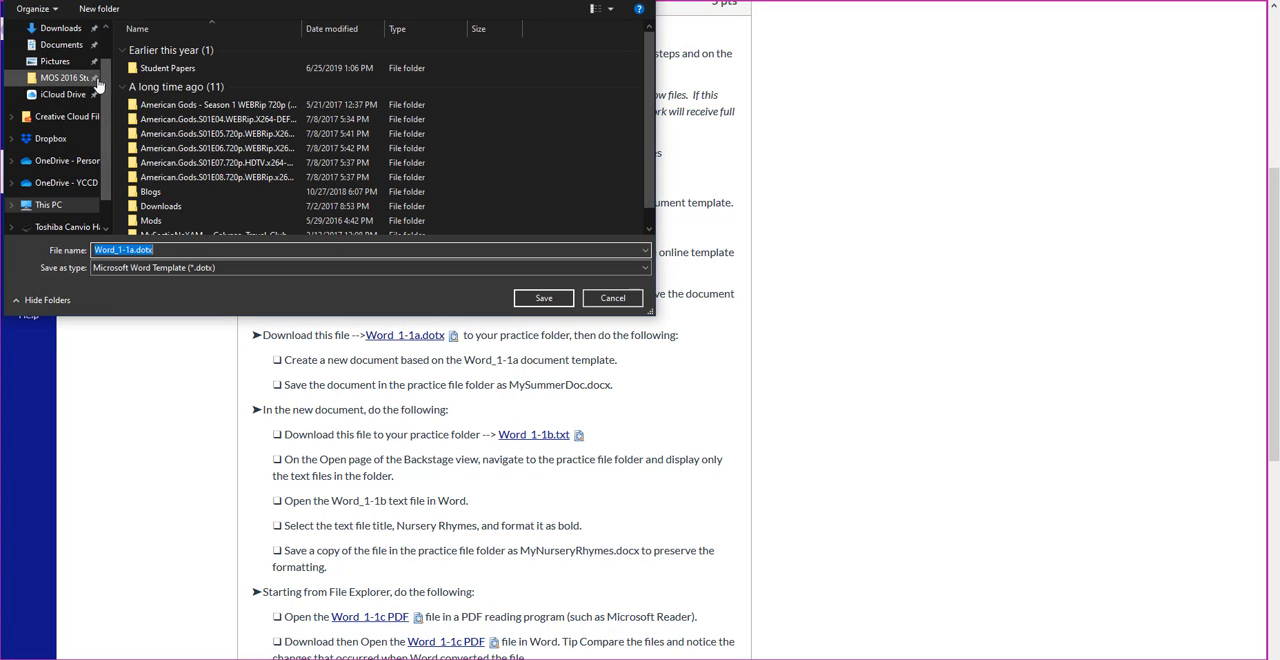
{"action": "scroll", "coordinate": [95, 45], "scroll_direction": "up", "scroll_amount": 1}
{"action": "left_click", "coordinate": [54, 56]}
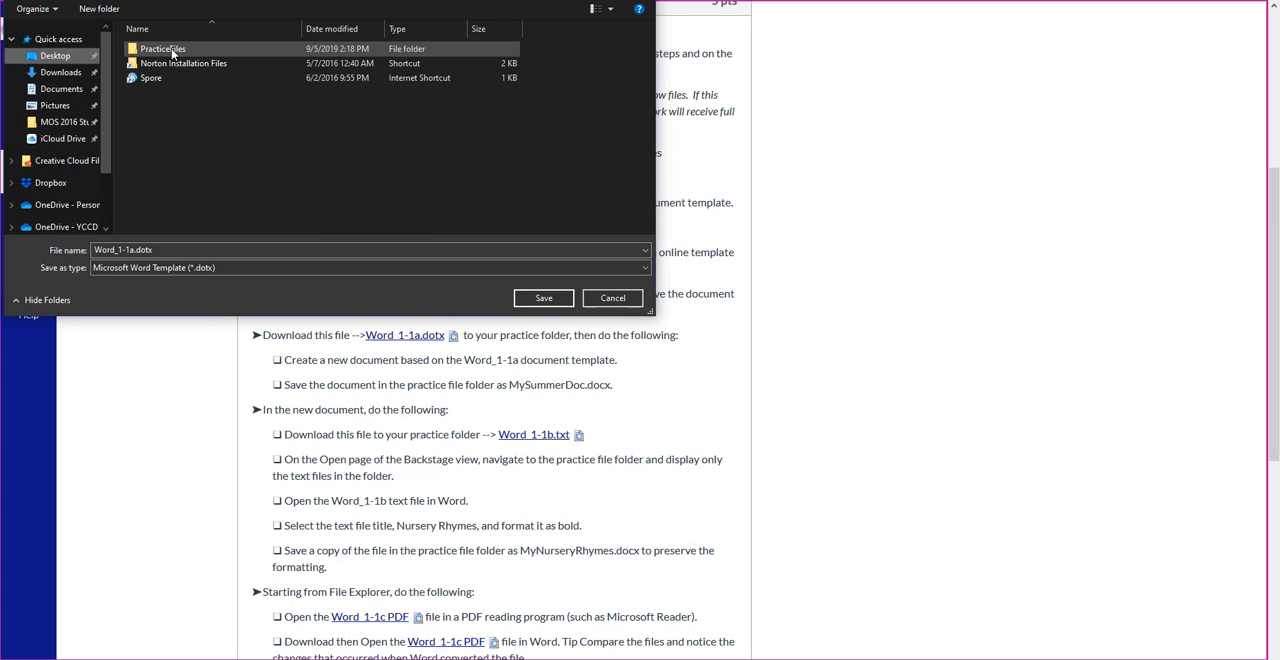
{"action": "double_click", "coordinate": [171, 48]}
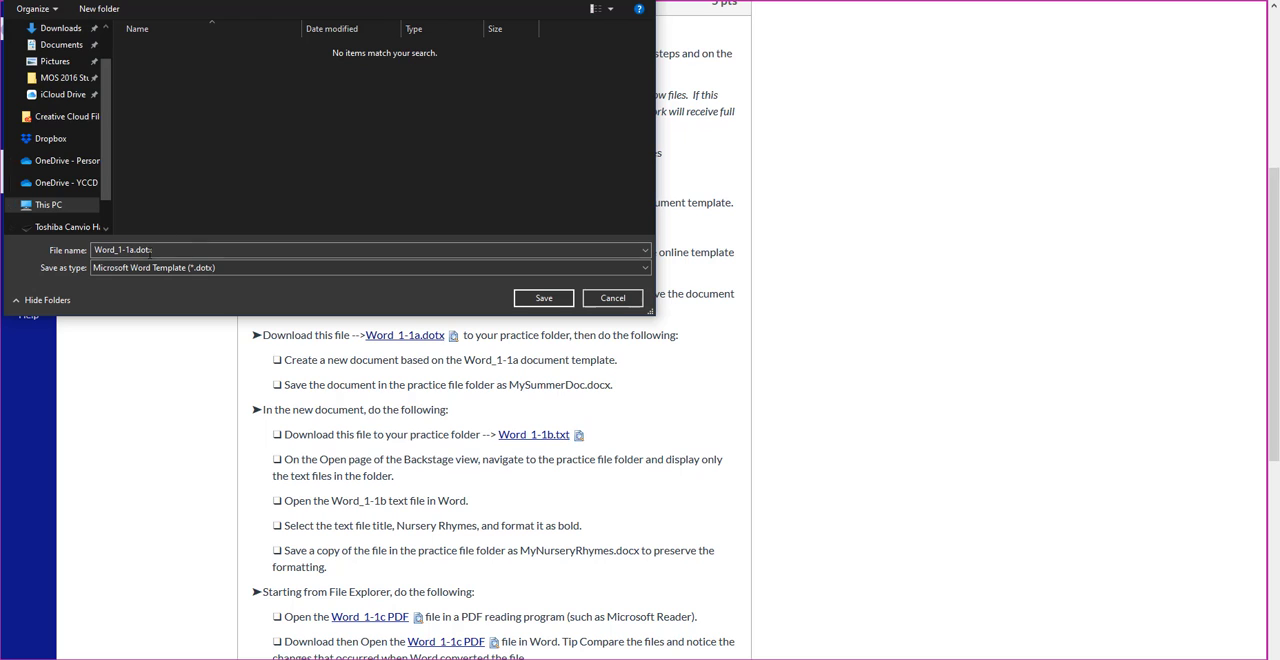
{"action": "left_click", "coordinate": [533, 297]}
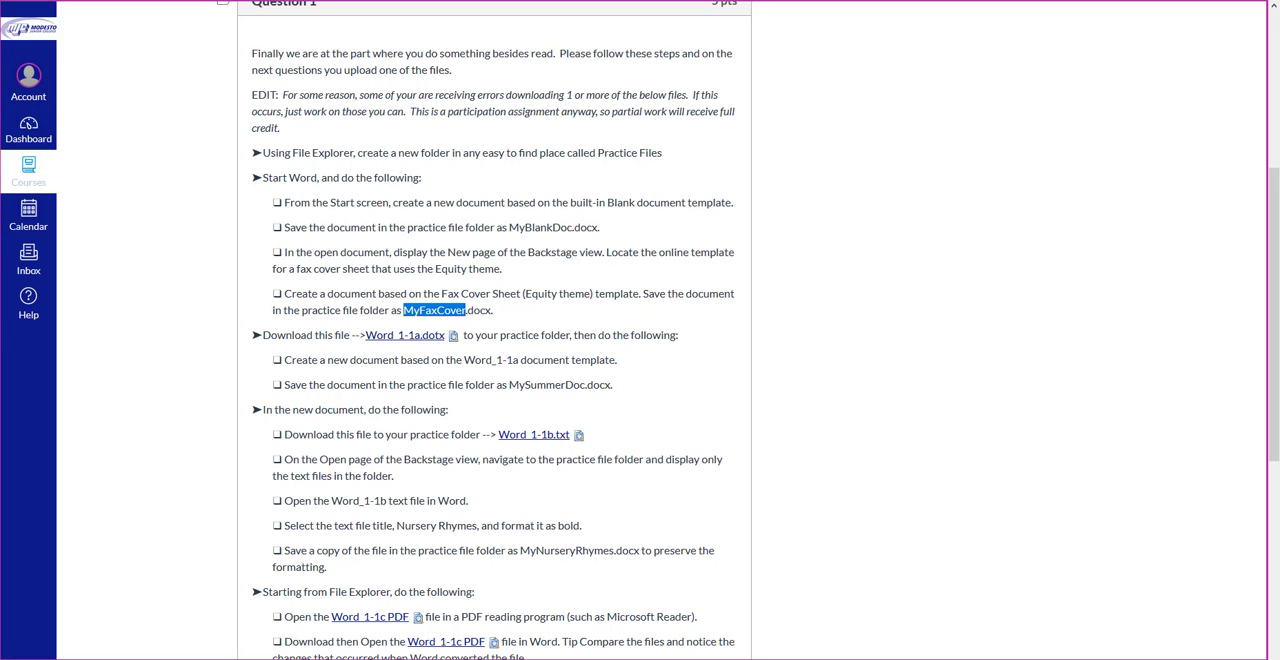
Step: Switch to the fax cover document in Word and resize its window to fill the screen
{"action": "key", "text": "alt+Tab"}
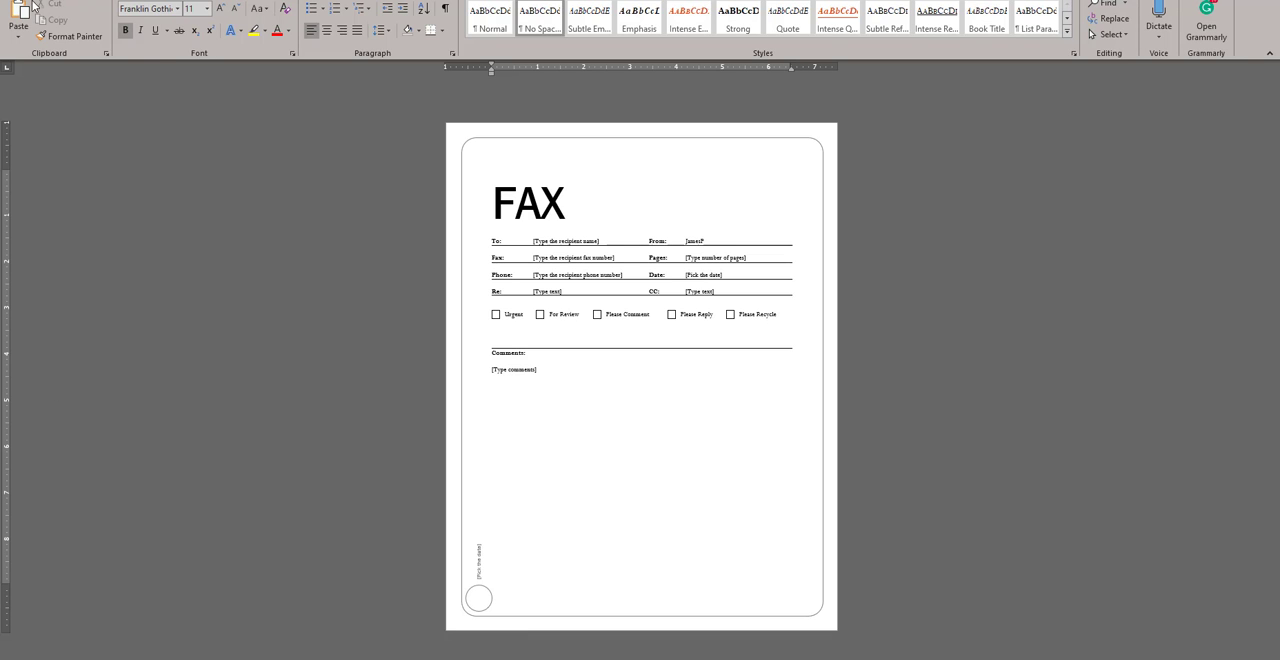
{"action": "left_click_drag", "start_coordinate": [400, 0], "coordinate": [414, 5]}
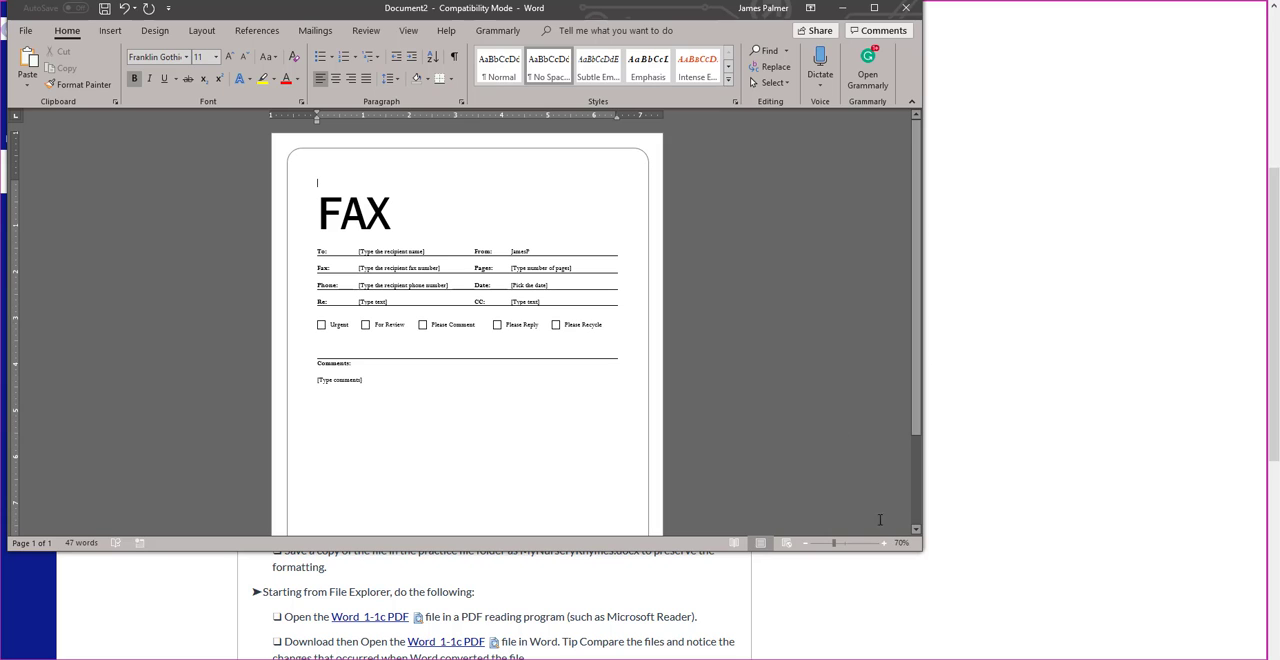
{"action": "left_click_drag", "start_coordinate": [924, 551], "coordinate": [1276, 656]}
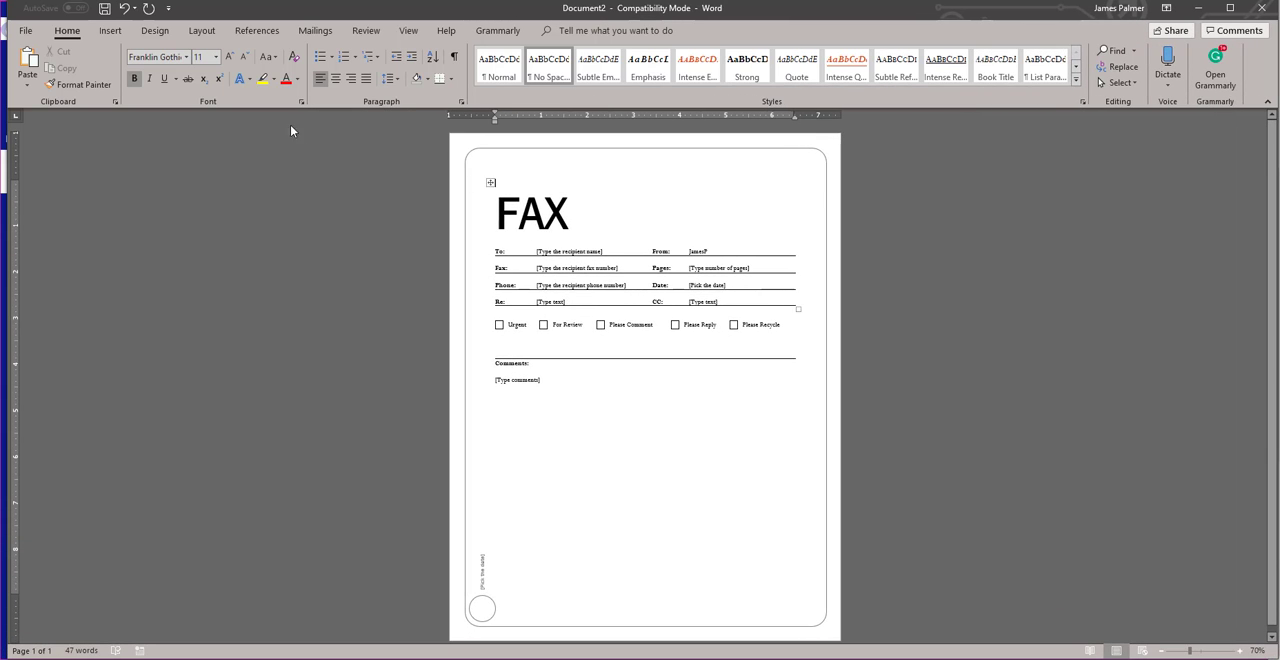
Step: Look through the featured templates offered for a new document
{"action": "left_click", "coordinate": [27, 31]}
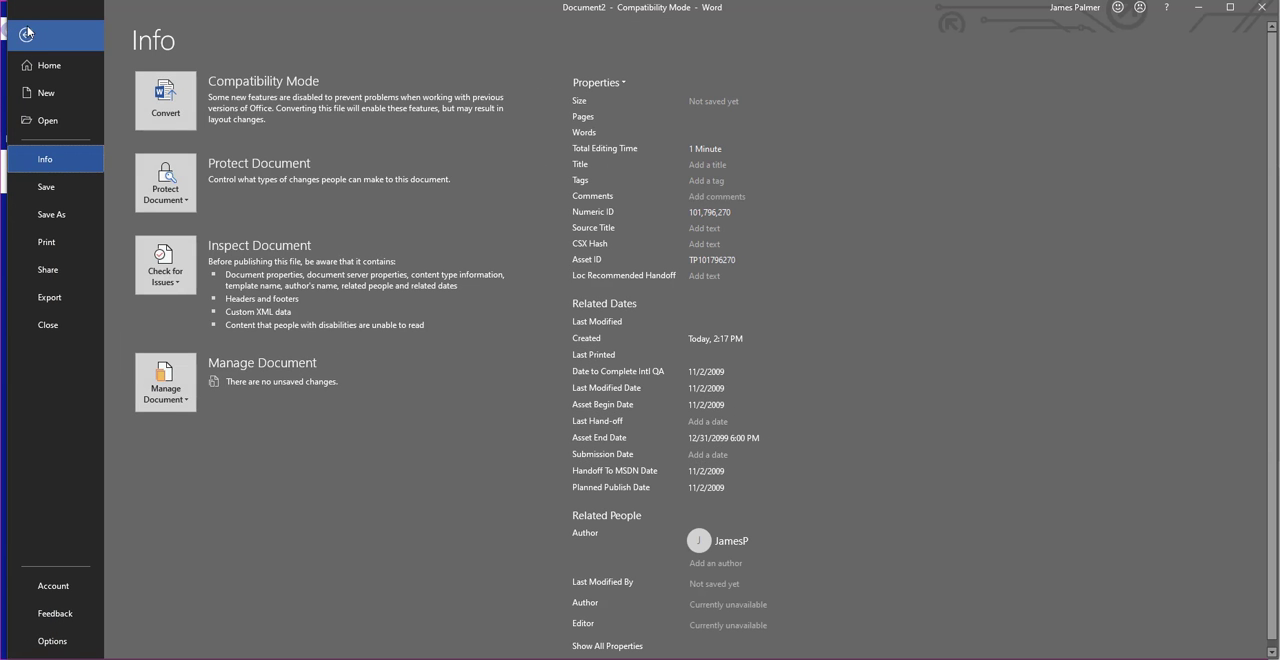
{"action": "left_click", "coordinate": [44, 95]}
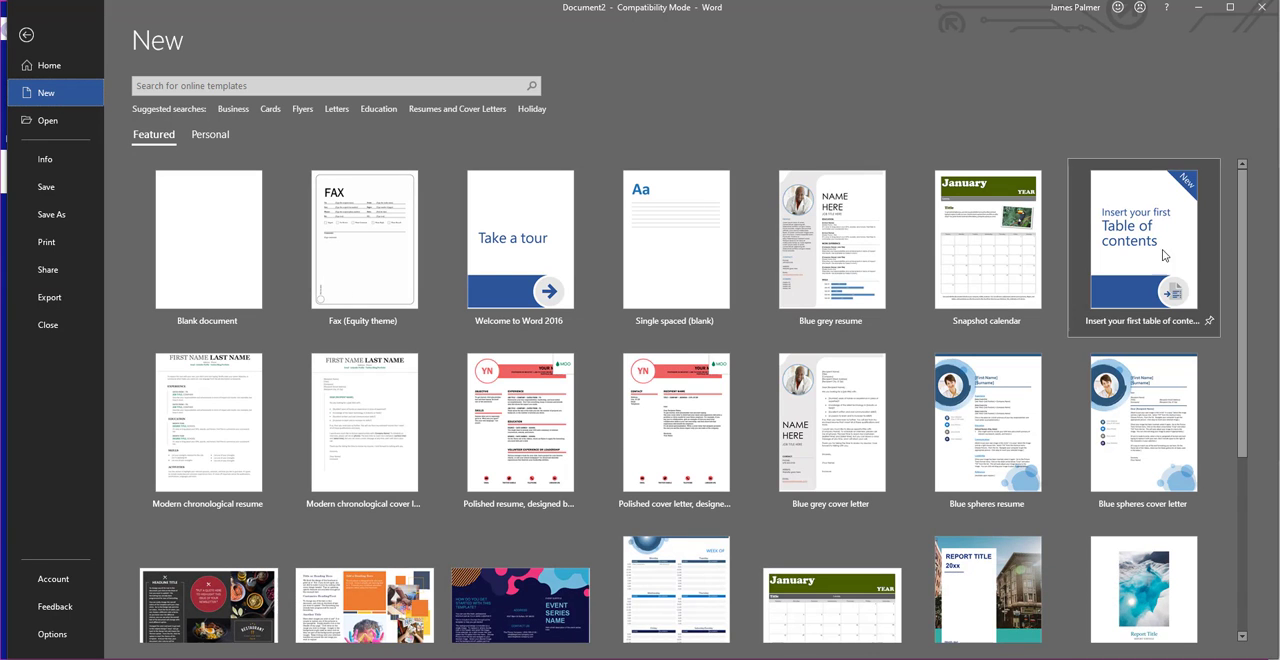
{"action": "scroll", "coordinate": [1248, 238], "scroll_direction": "down", "scroll_amount": 5}
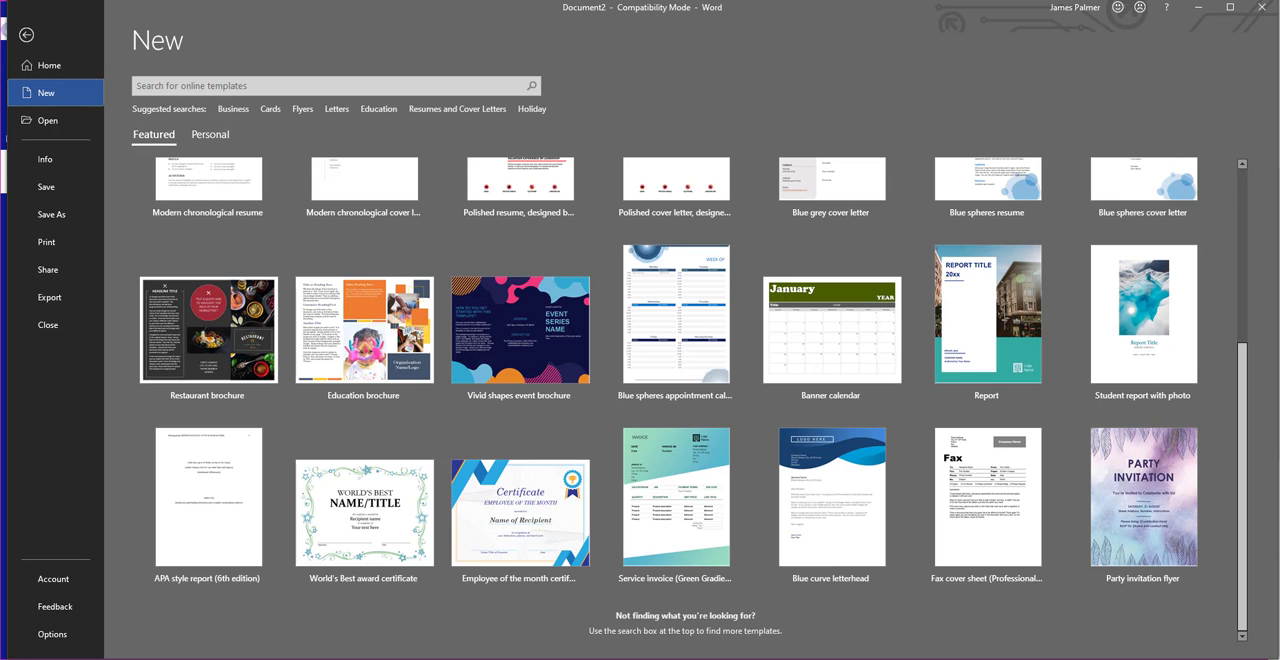
{"action": "left_click_drag", "start_coordinate": [1278, 347], "coordinate": [1275, 140]}
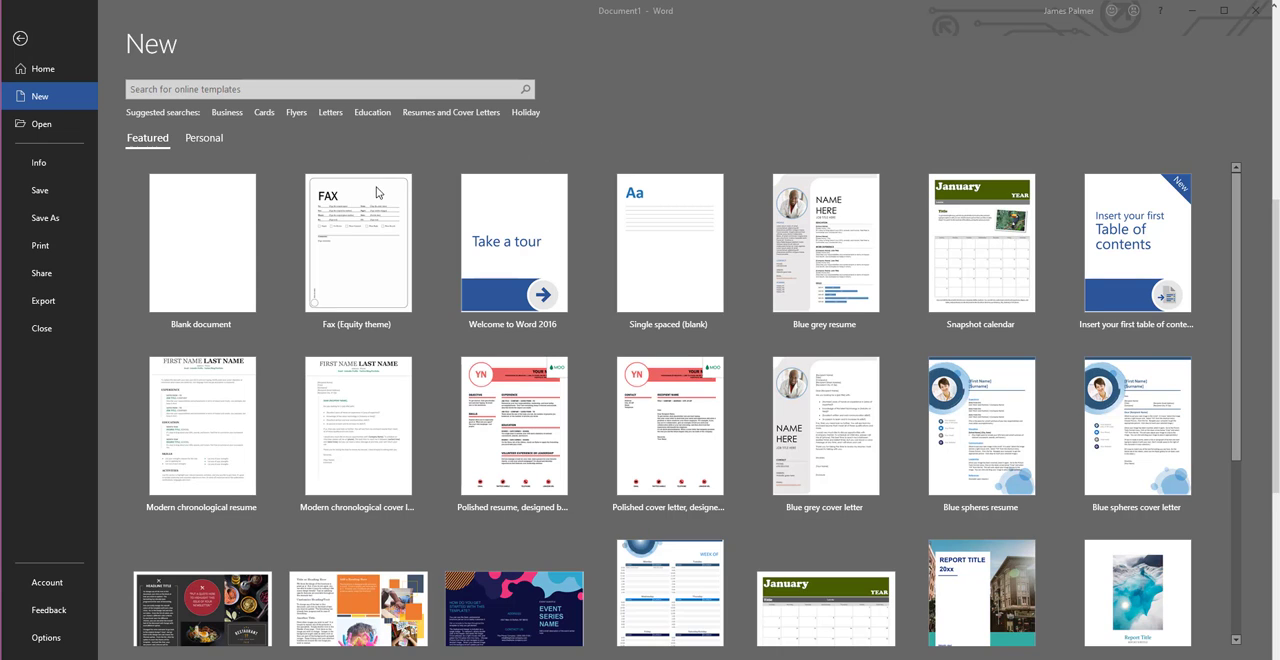
Step: Open the Word_1-1a.dotx template from the PracticeFiles folder on the Desktop
{"action": "left_click", "coordinate": [34, 125]}
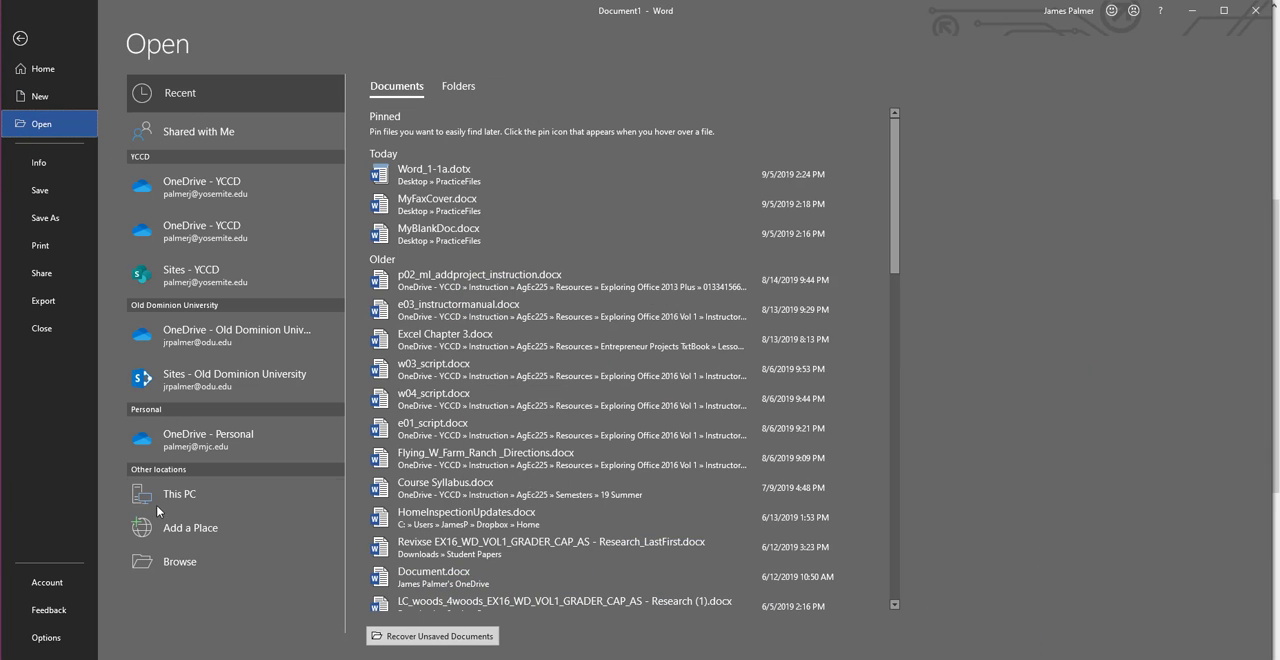
{"action": "left_click", "coordinate": [177, 565]}
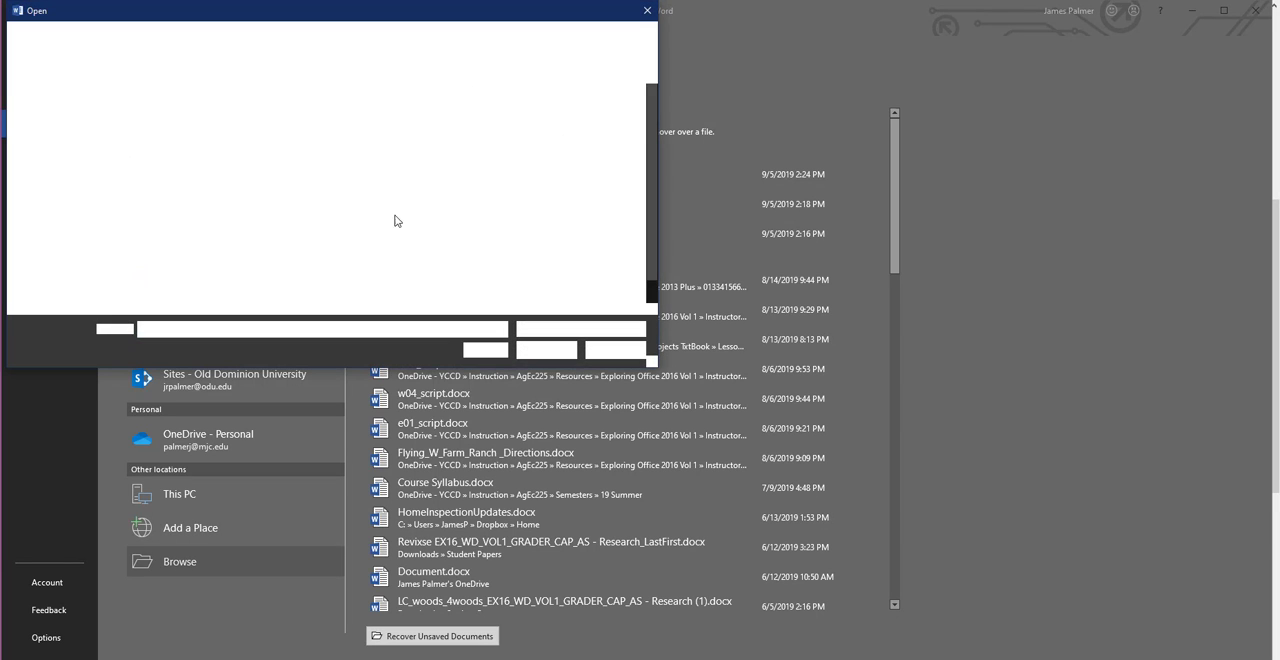
{"action": "left_click", "coordinate": [59, 110]}
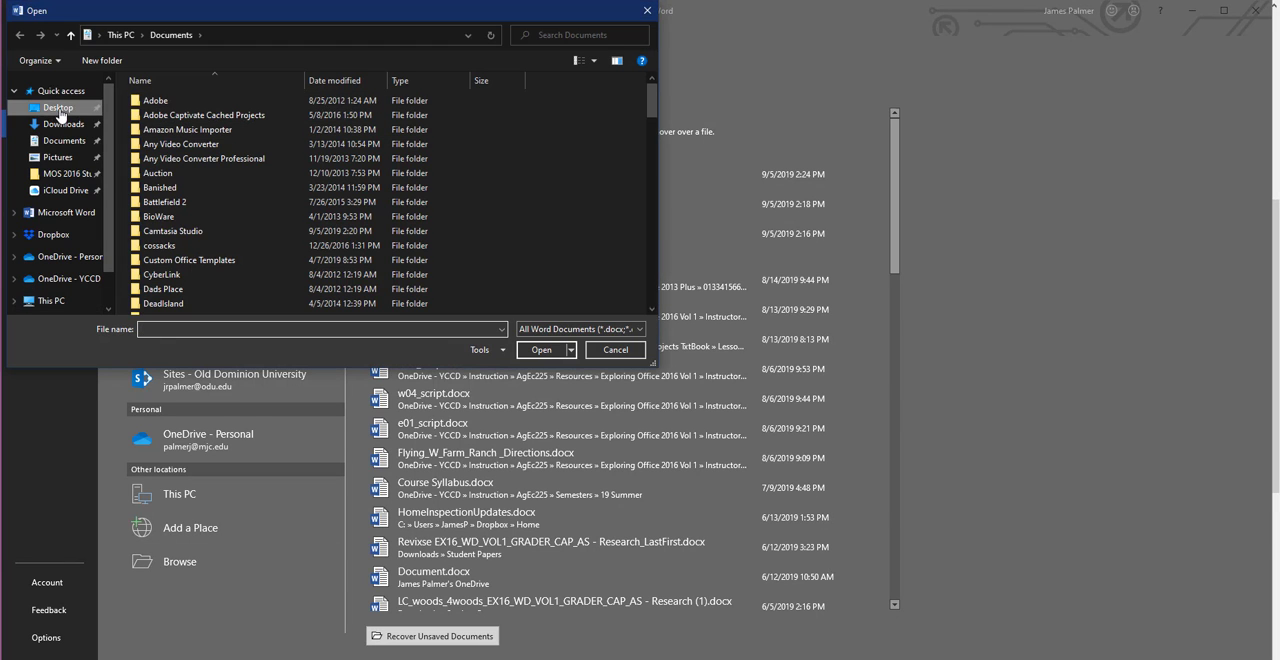
{"action": "double_click", "coordinate": [168, 102]}
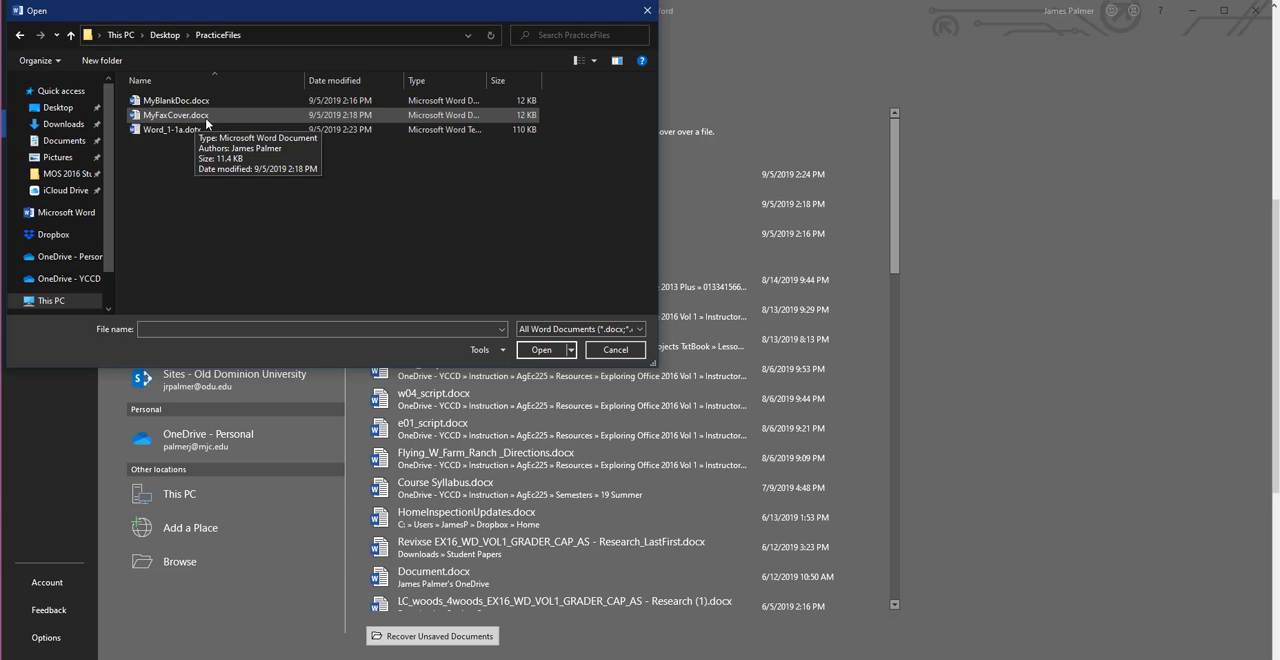
{"action": "left_click", "coordinate": [181, 131]}
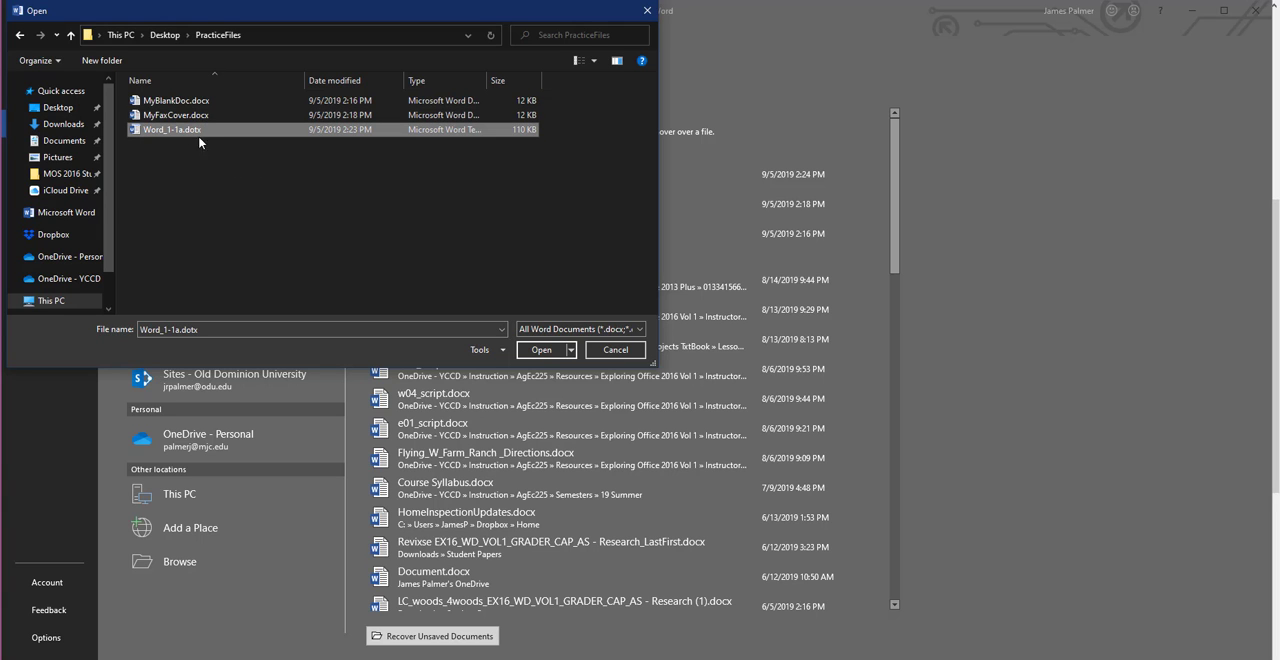
{"action": "left_click", "coordinate": [539, 351]}
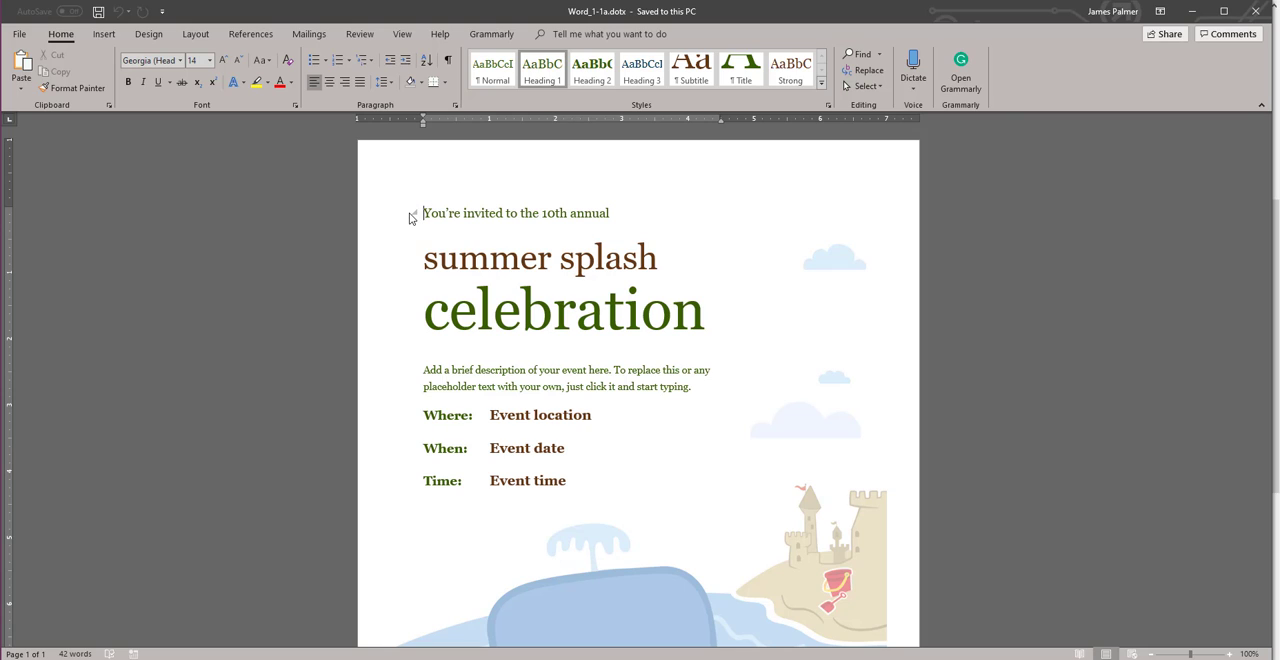
Step: Check the default personal templates location in Word's save options without changing any settings
{"action": "left_click", "coordinate": [20, 36]}
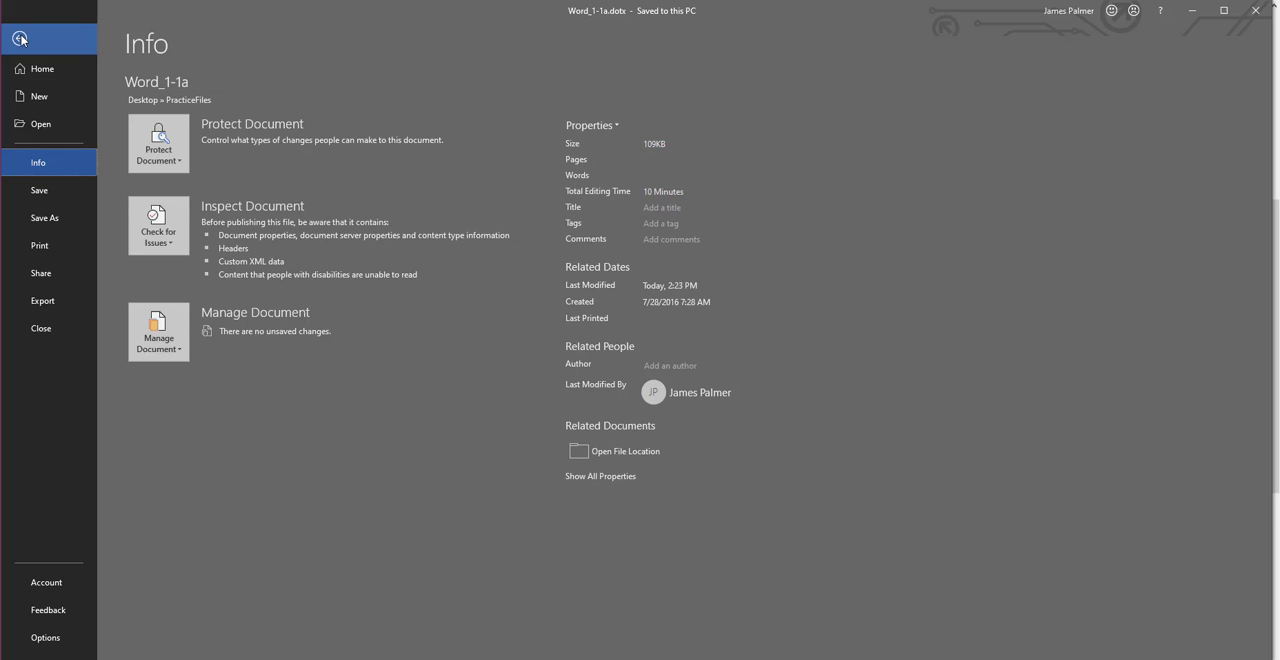
{"action": "left_click", "coordinate": [47, 636]}
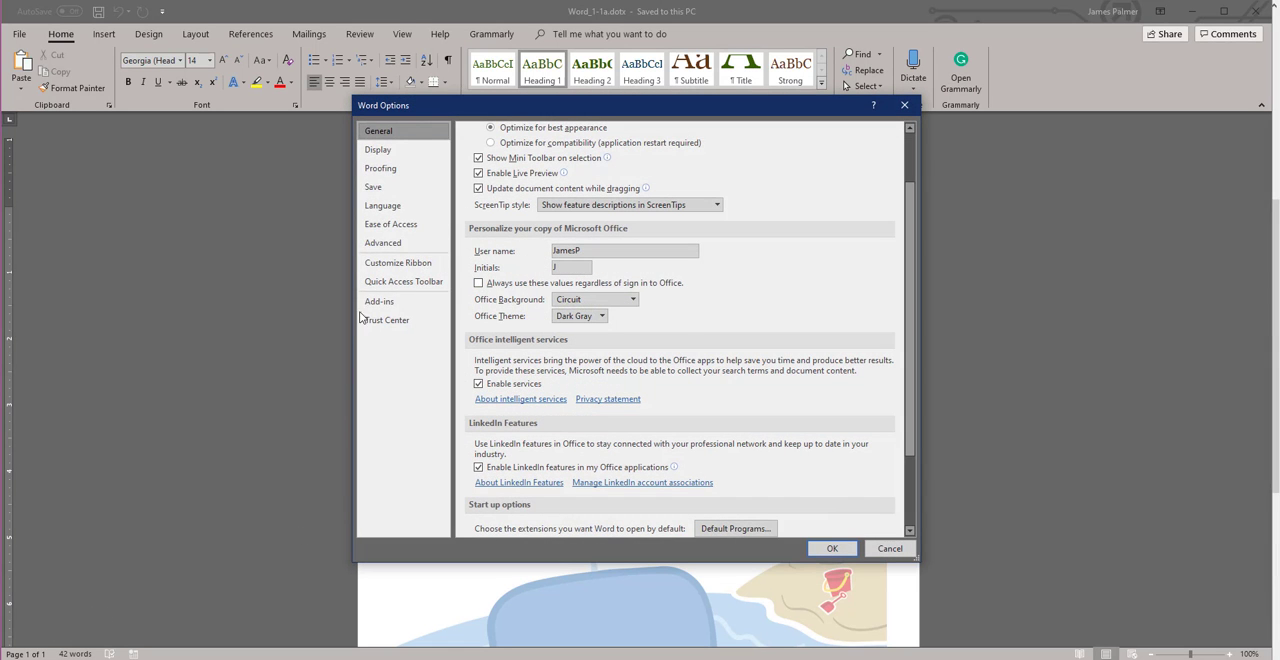
{"action": "left_click", "coordinate": [386, 190]}
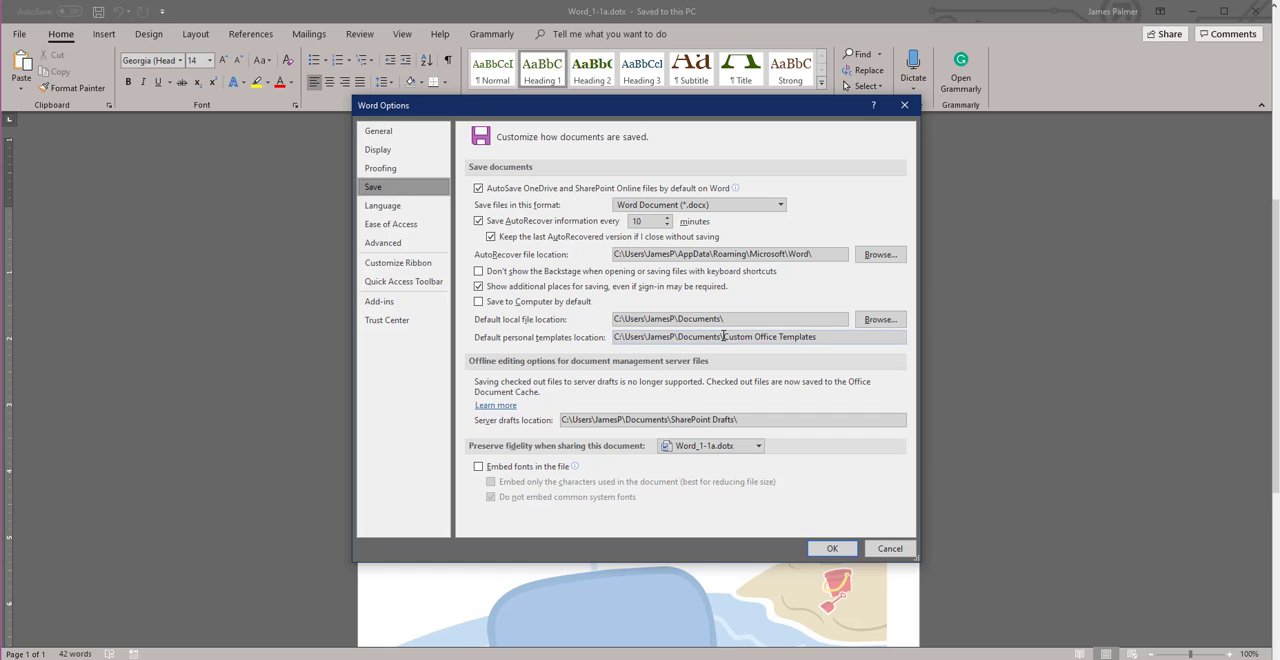
{"action": "left_click", "coordinate": [896, 555]}
Step: View the personal templates available for a new document, and return to the Word_1-1a document
{"action": "left_click", "coordinate": [19, 33]}
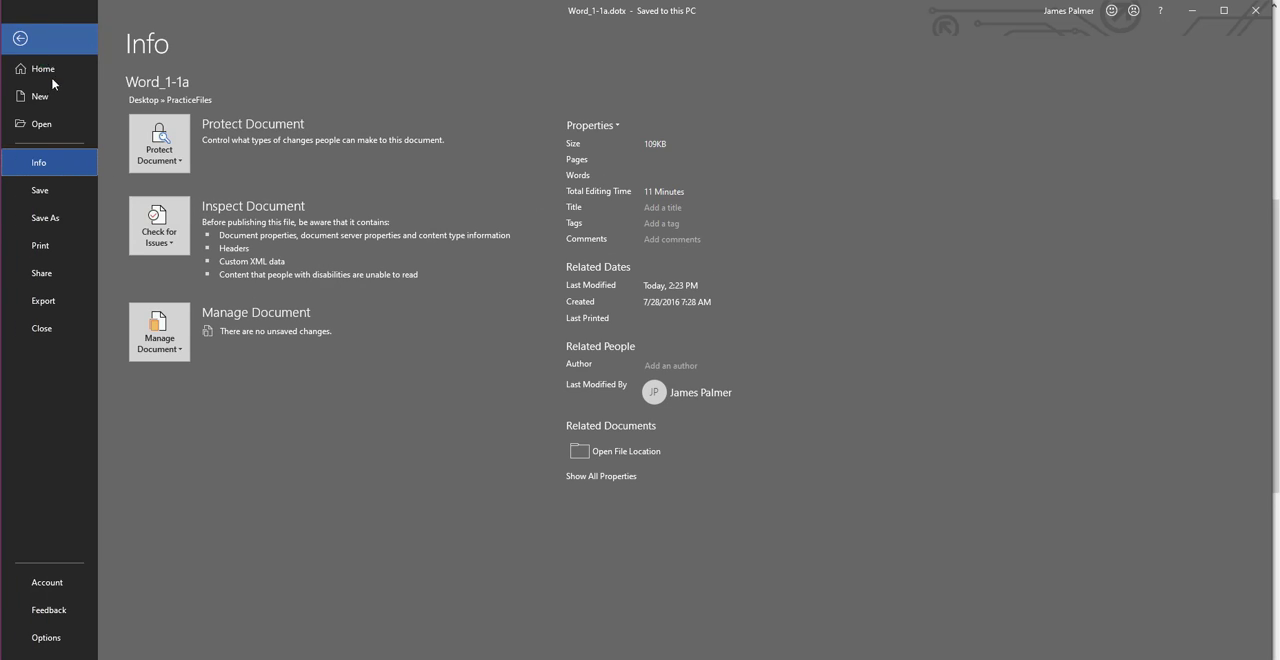
{"action": "left_click", "coordinate": [53, 98]}
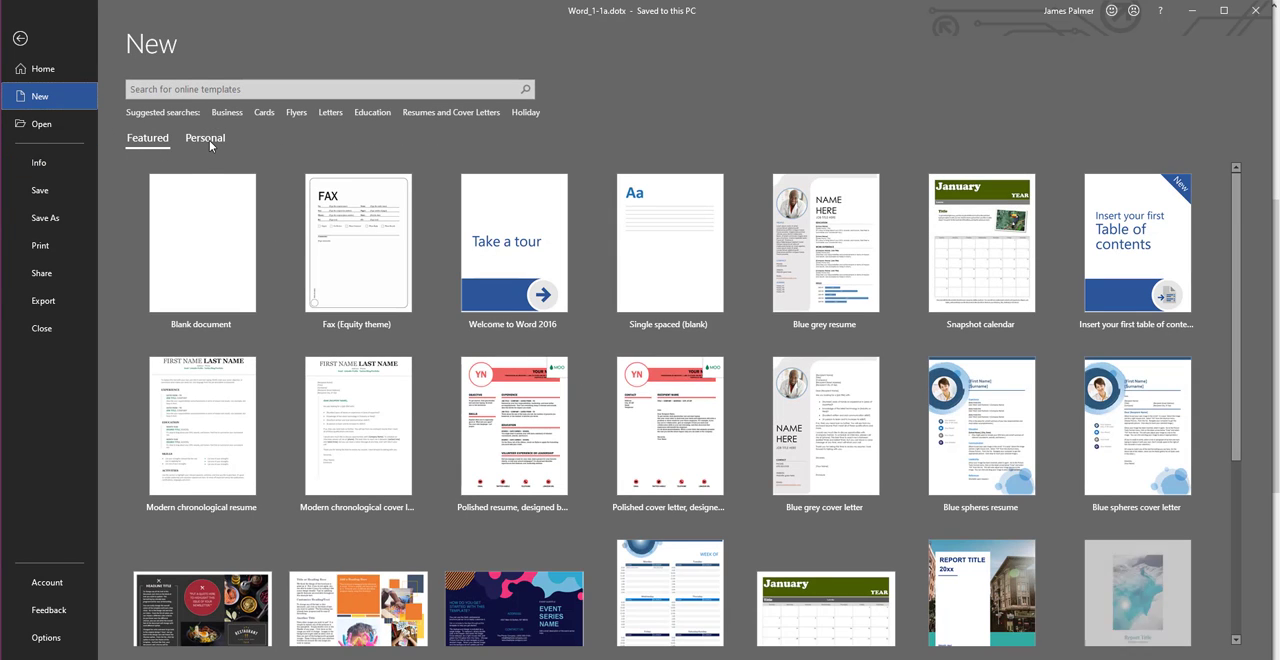
{"action": "left_click", "coordinate": [206, 139]}
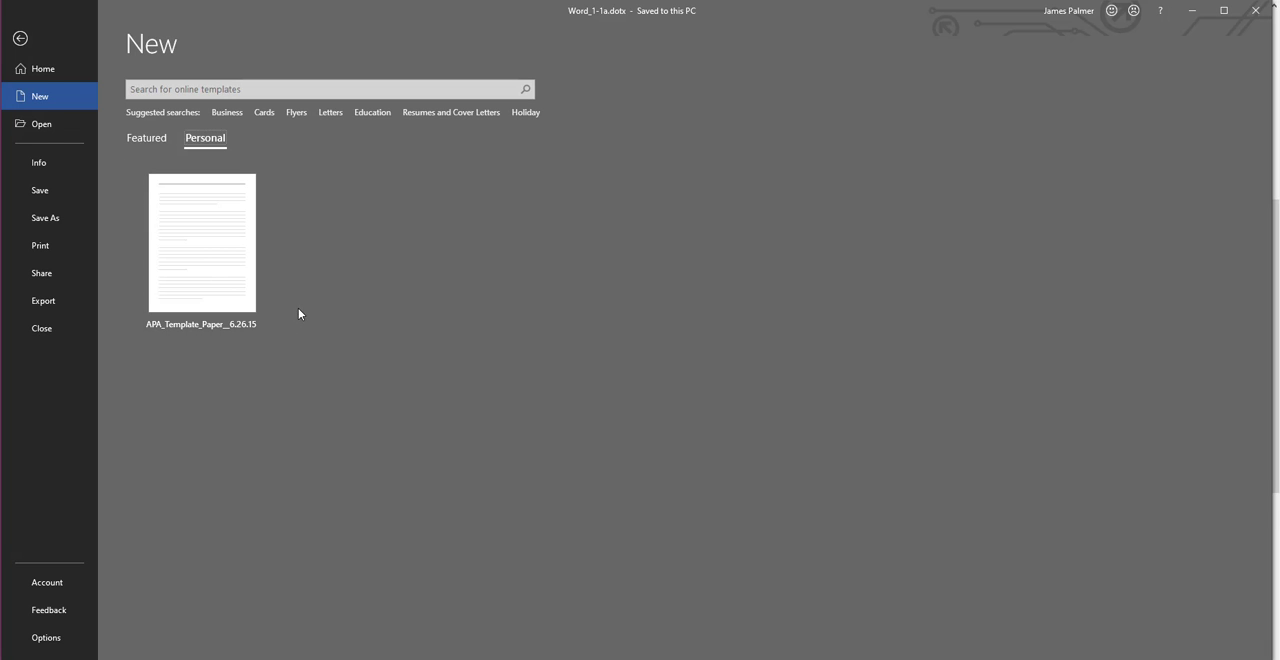
{"action": "left_click", "coordinate": [20, 39]}
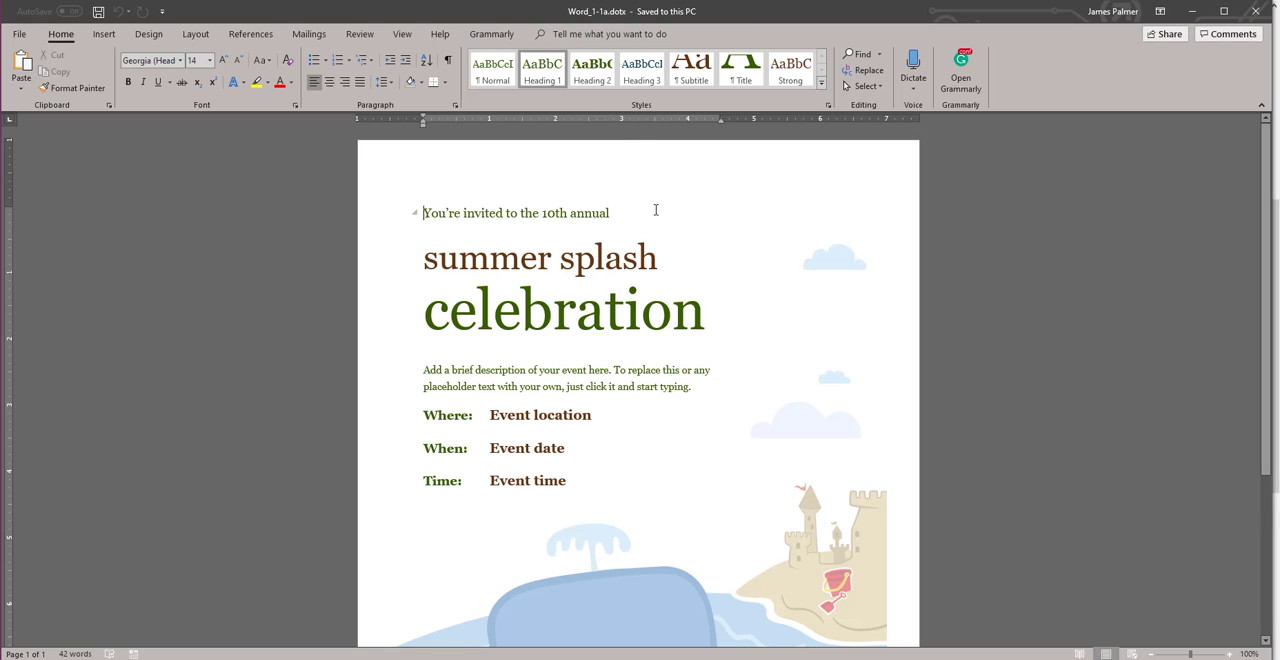
Step: Switch to the assignment page in Firefox, copy the file name MySummerDoc from the instructions, and return to the Word document
{"action": "key", "text": "alt+Tab"}
{"action": "key", "text": "alt+Tab"}
{"action": "key", "text": "alt+Tab"}
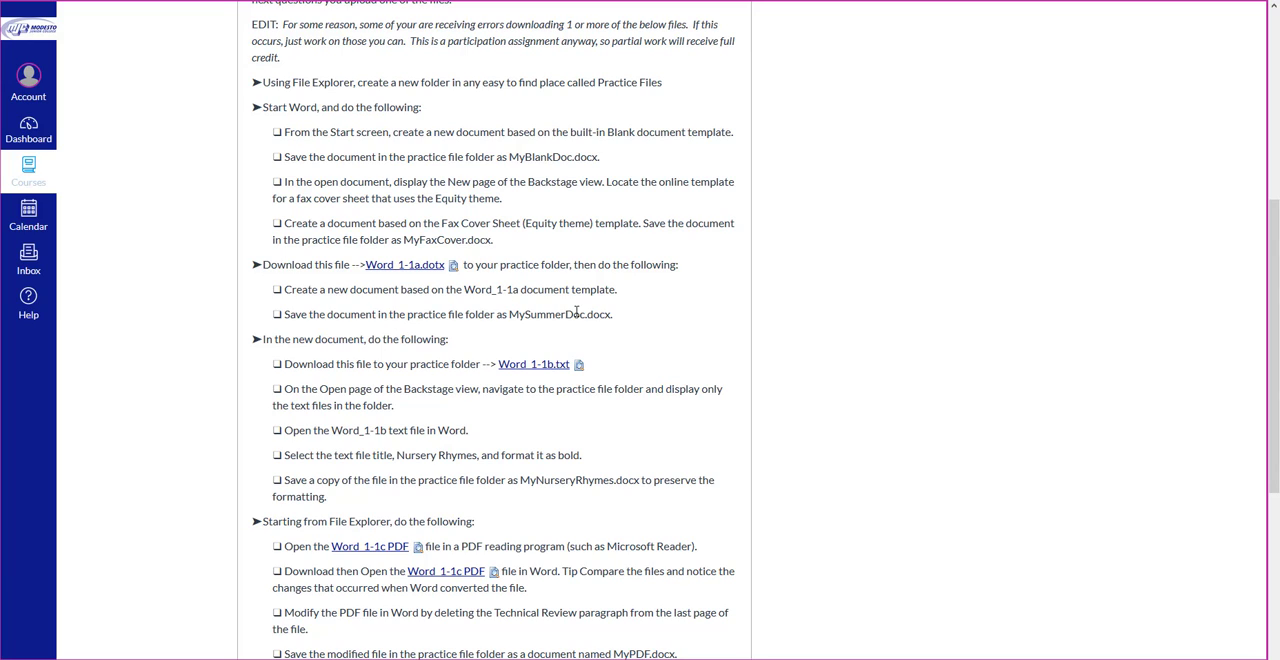
{"action": "left_click_drag", "start_coordinate": [584, 315], "coordinate": [510, 318]}
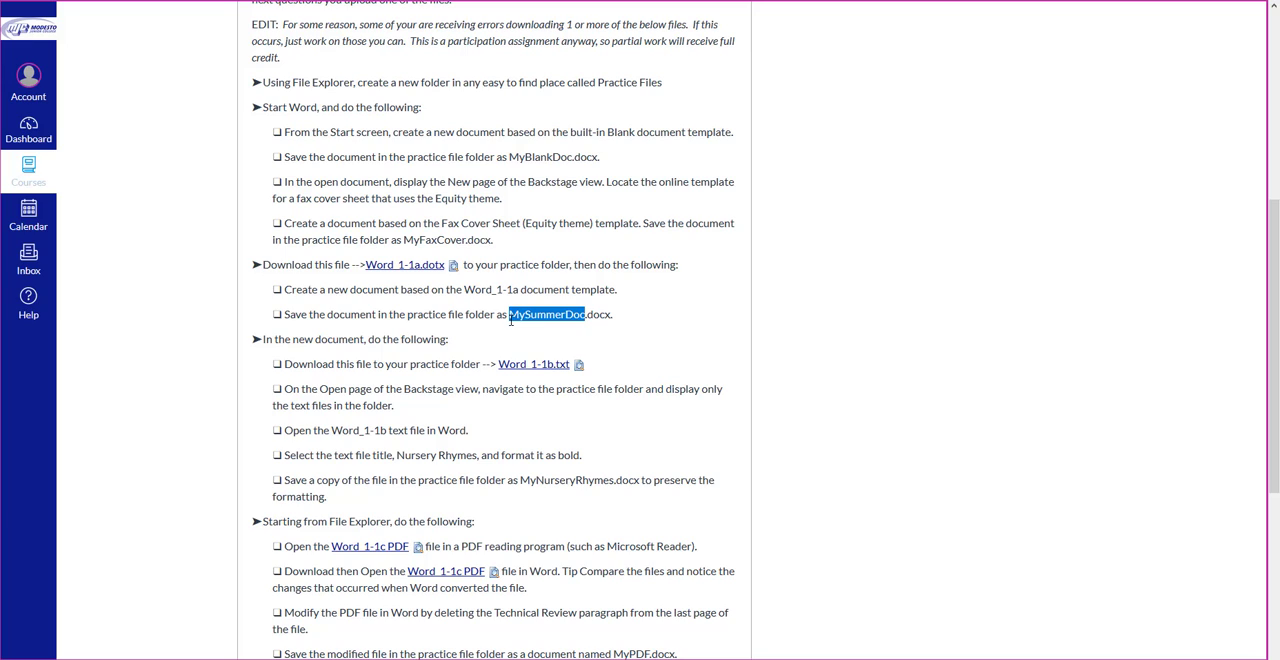
{"action": "right_click", "coordinate": [566, 314]}
{"action": "left_click", "coordinate": [600, 324]}
{"action": "key", "text": "alt+Tab"}
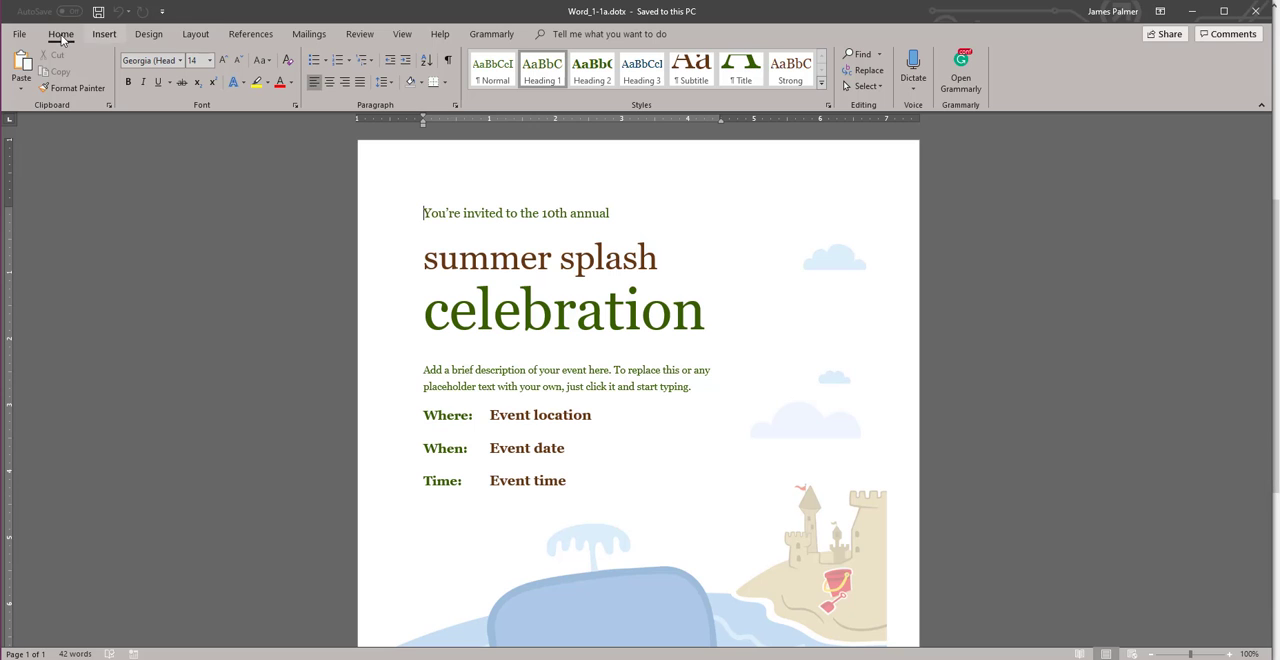
Step: Save the document in the PracticeFiles folder as MySummerDoc in Word Document (*.docx) format
{"action": "left_click", "coordinate": [20, 34]}
{"action": "left_click", "coordinate": [76, 218]}
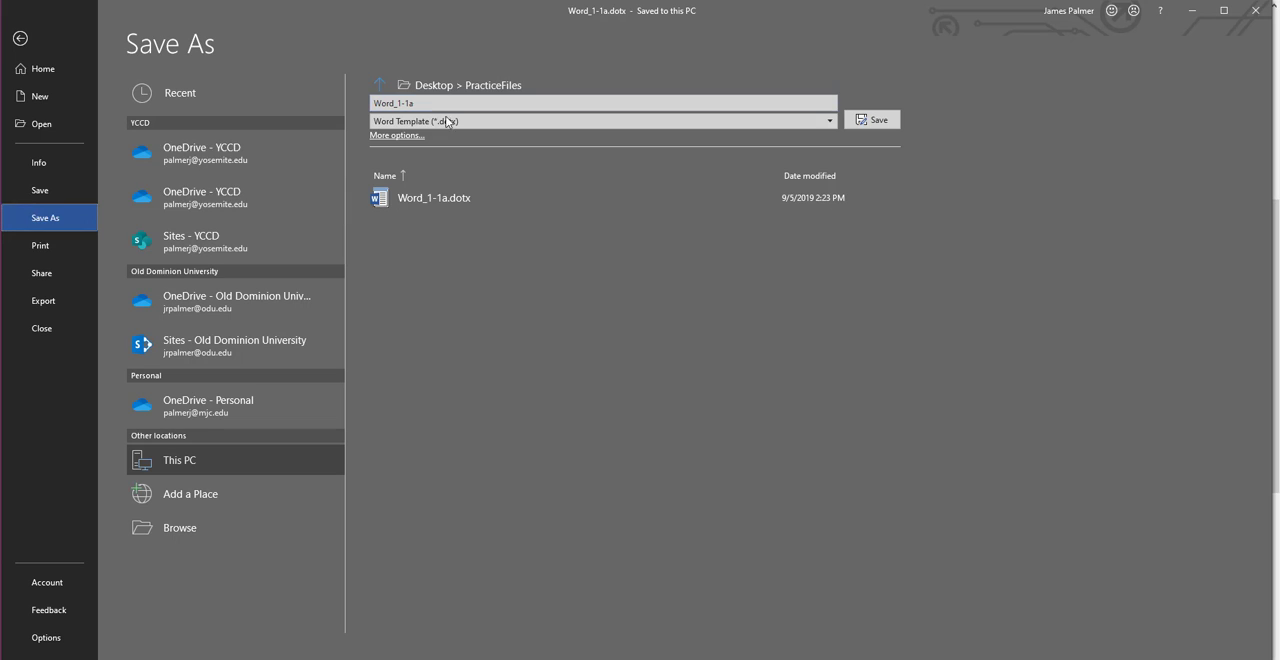
{"action": "left_click", "coordinate": [470, 121]}
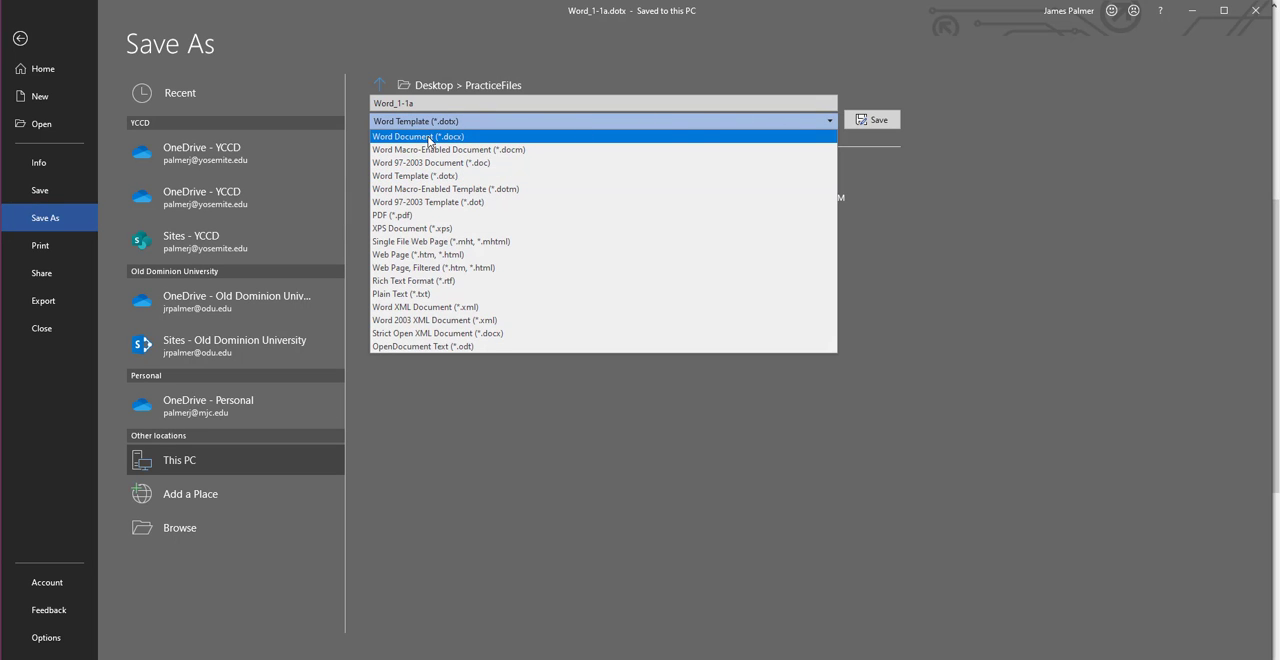
{"action": "left_click", "coordinate": [431, 138]}
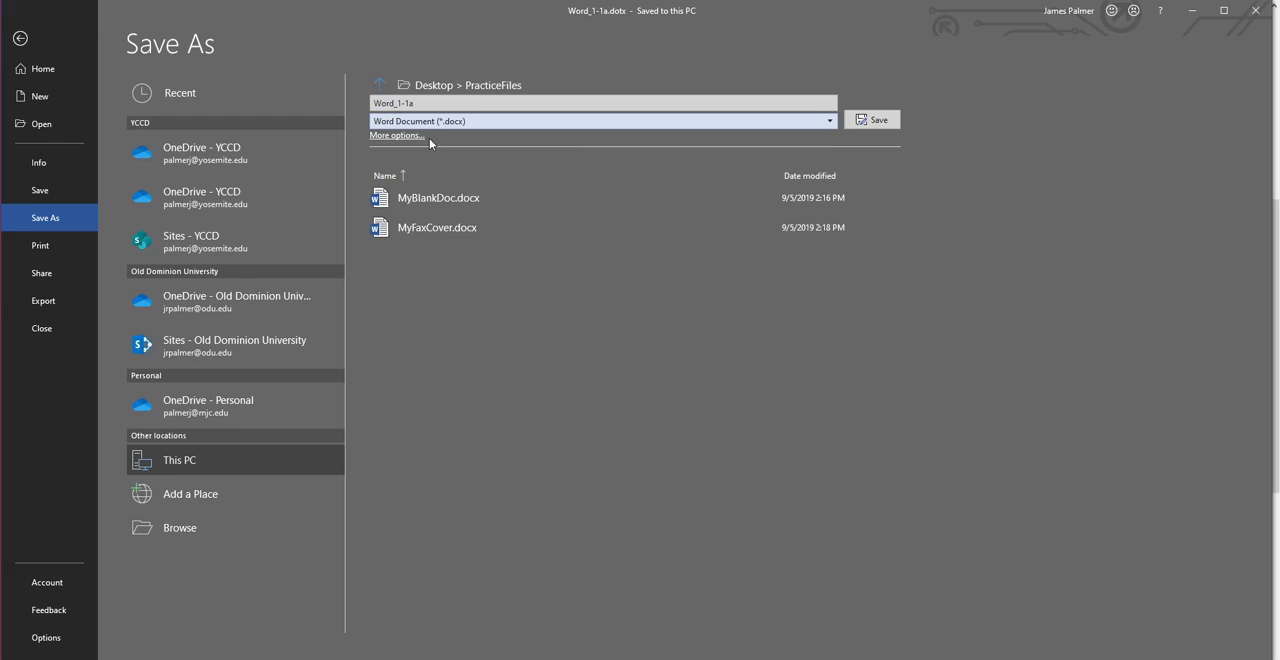
{"action": "left_click", "coordinate": [469, 103]}
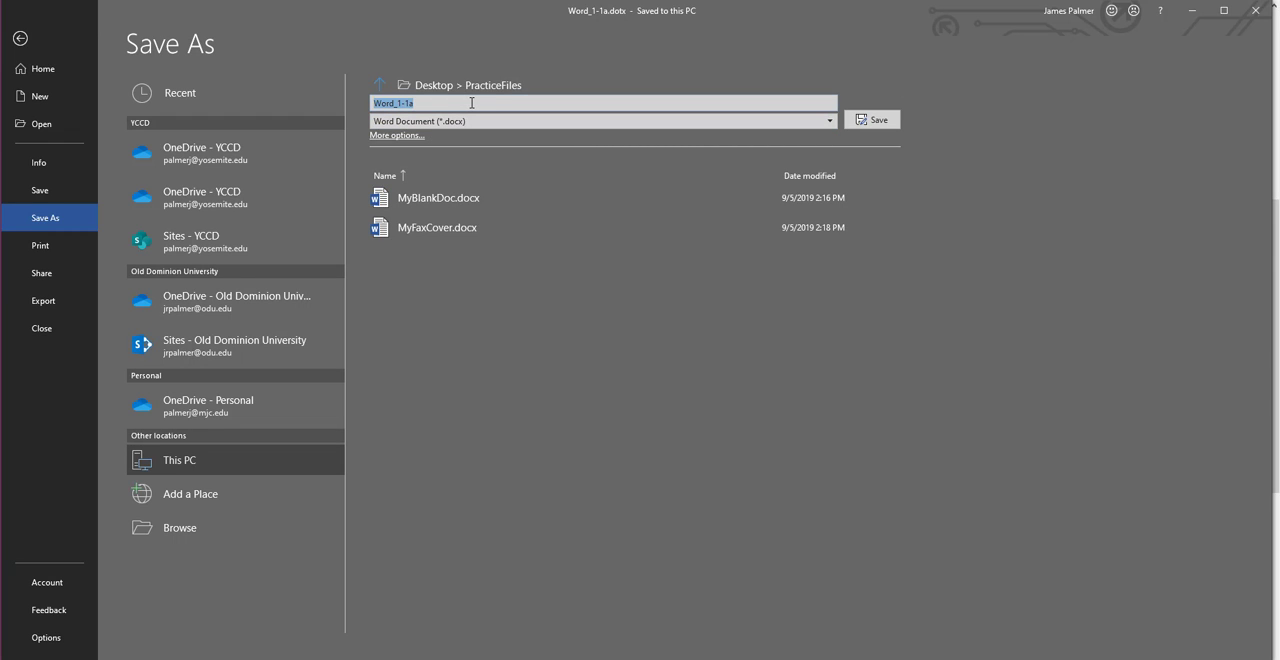
{"action": "type", "text": "MySummerDoc"}
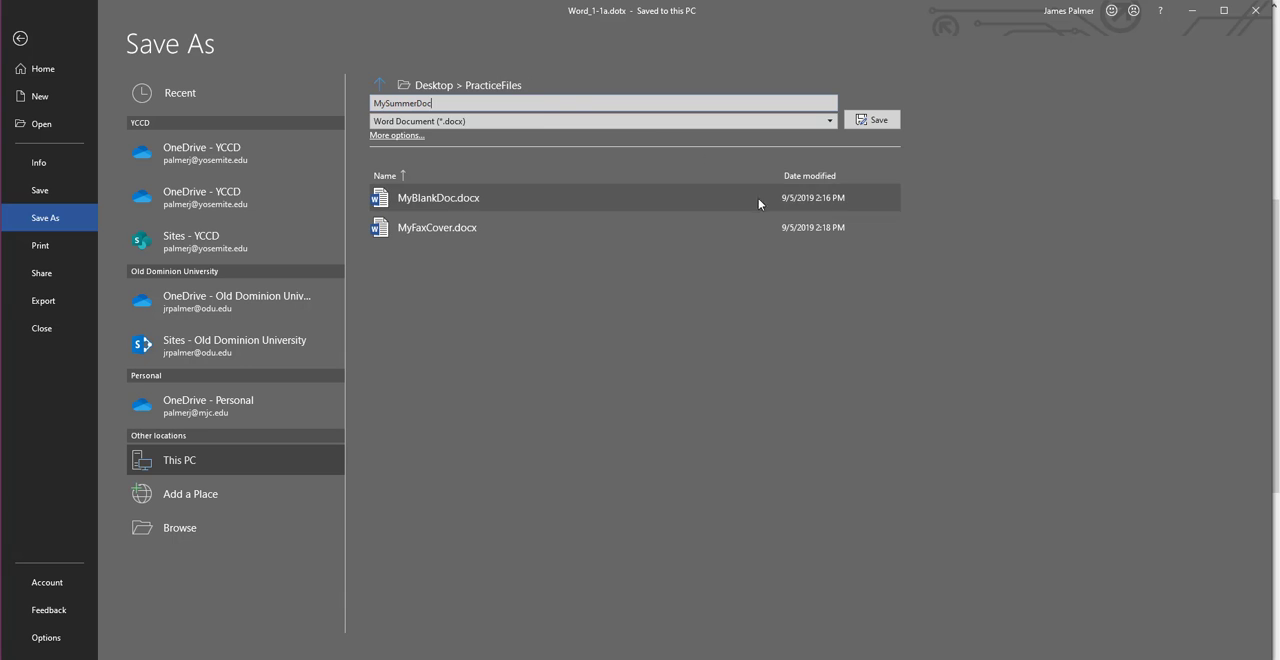
{"action": "left_click", "coordinate": [886, 118]}
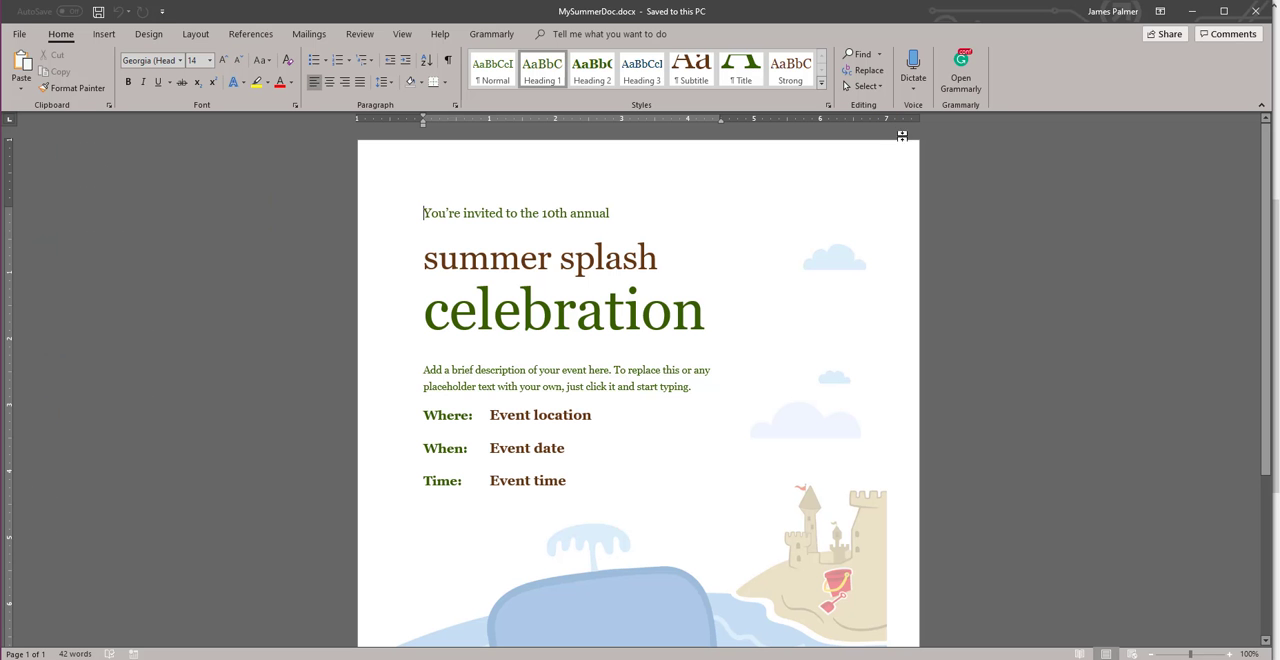
Step: Switch to the assignment page in Firefox and read the instructions for the Word_1-1b.txt file
{"action": "key", "text": "alt+Tab"}
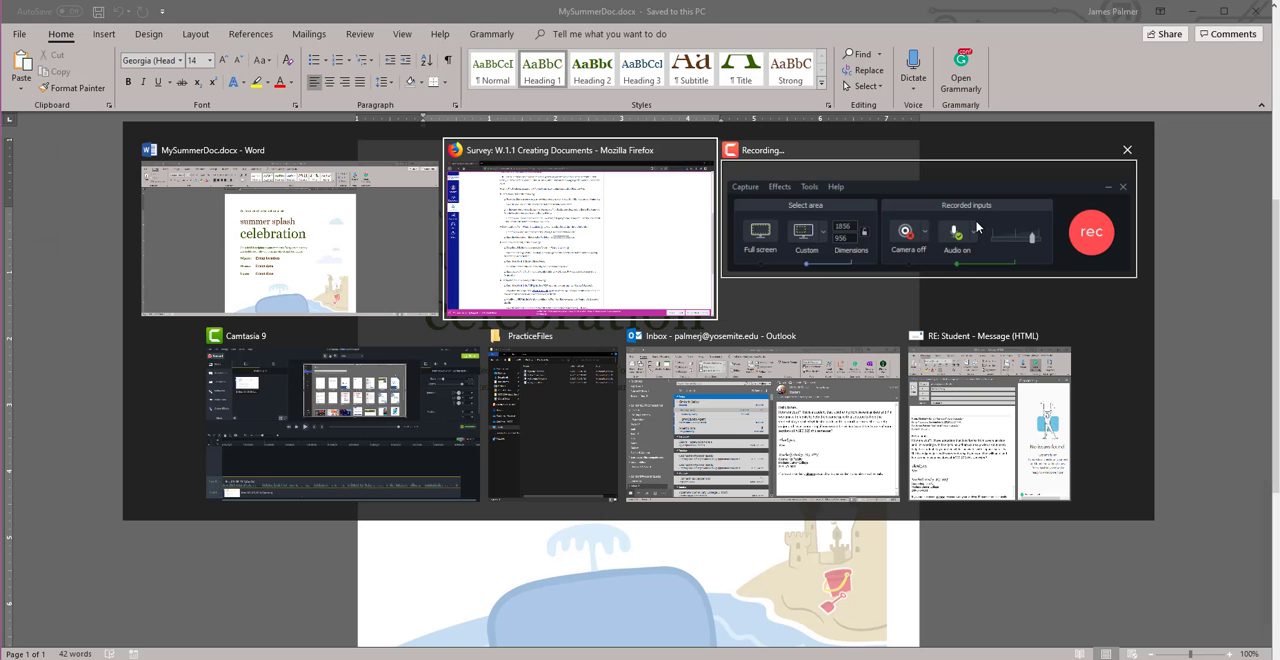
{"action": "left_click", "coordinate": [977, 227]}
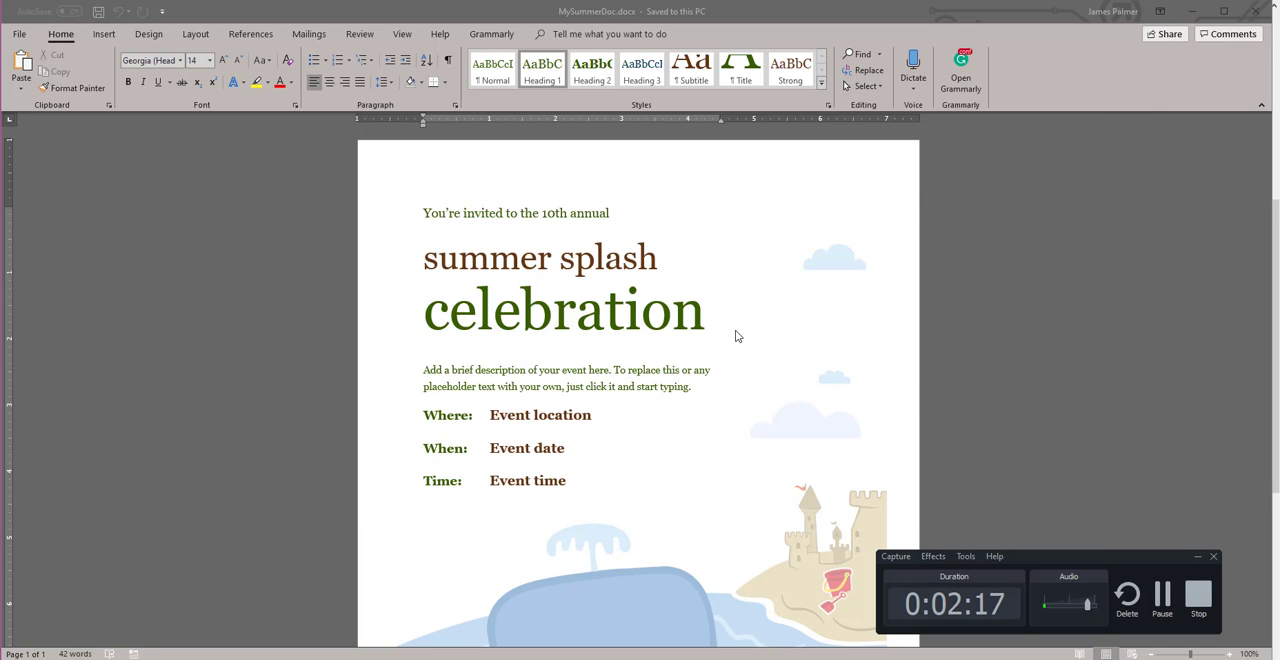
{"action": "key", "text": "alt+Tab"}
{"action": "key", "text": "alt+Tab"}
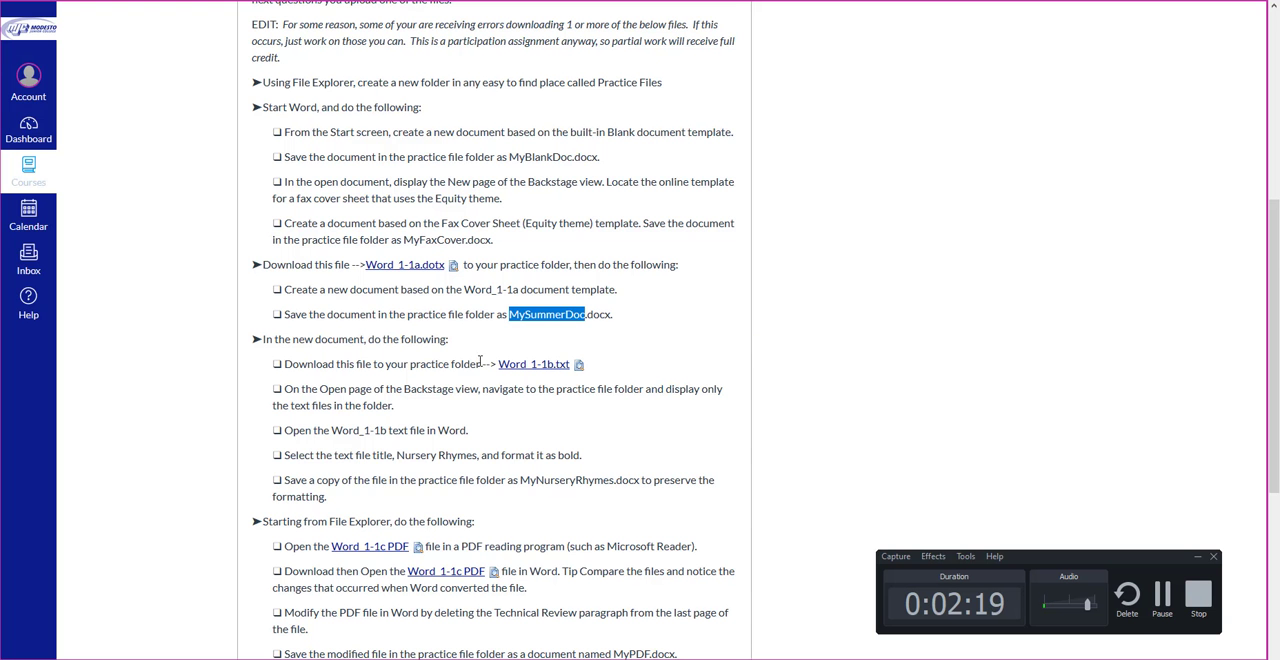
{"action": "scroll", "coordinate": [346, 222], "scroll_direction": "down", "scroll_amount": 3}
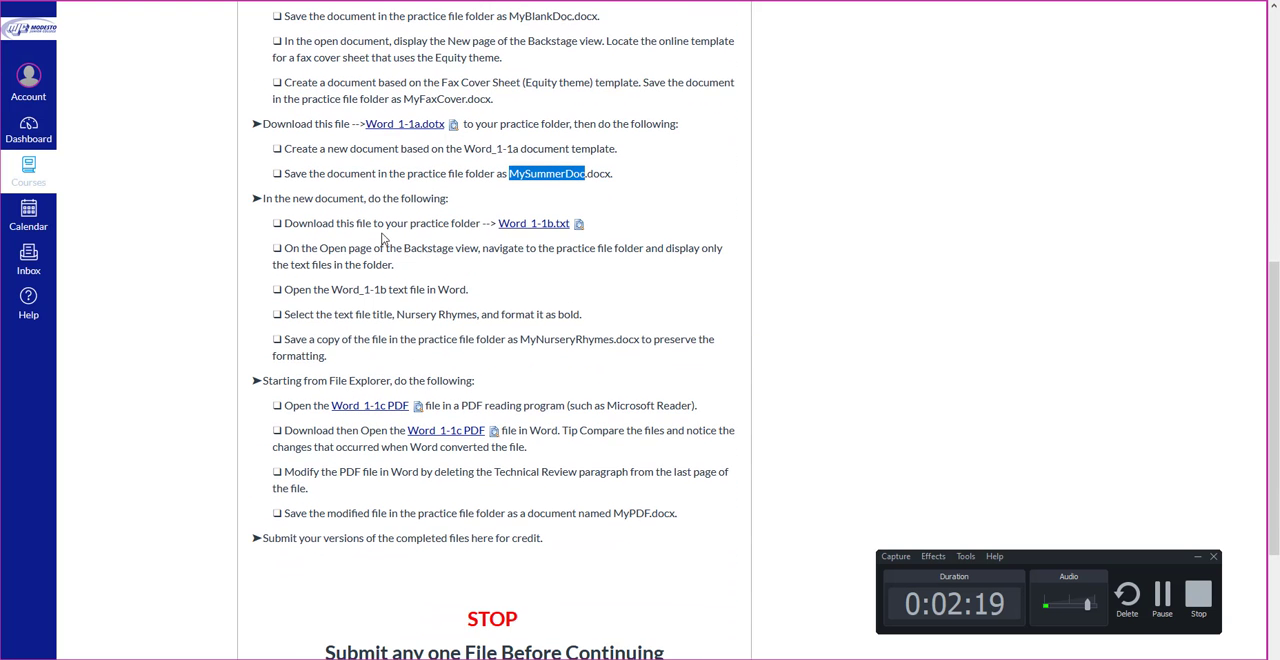
{"action": "left_click", "coordinate": [304, 200]}
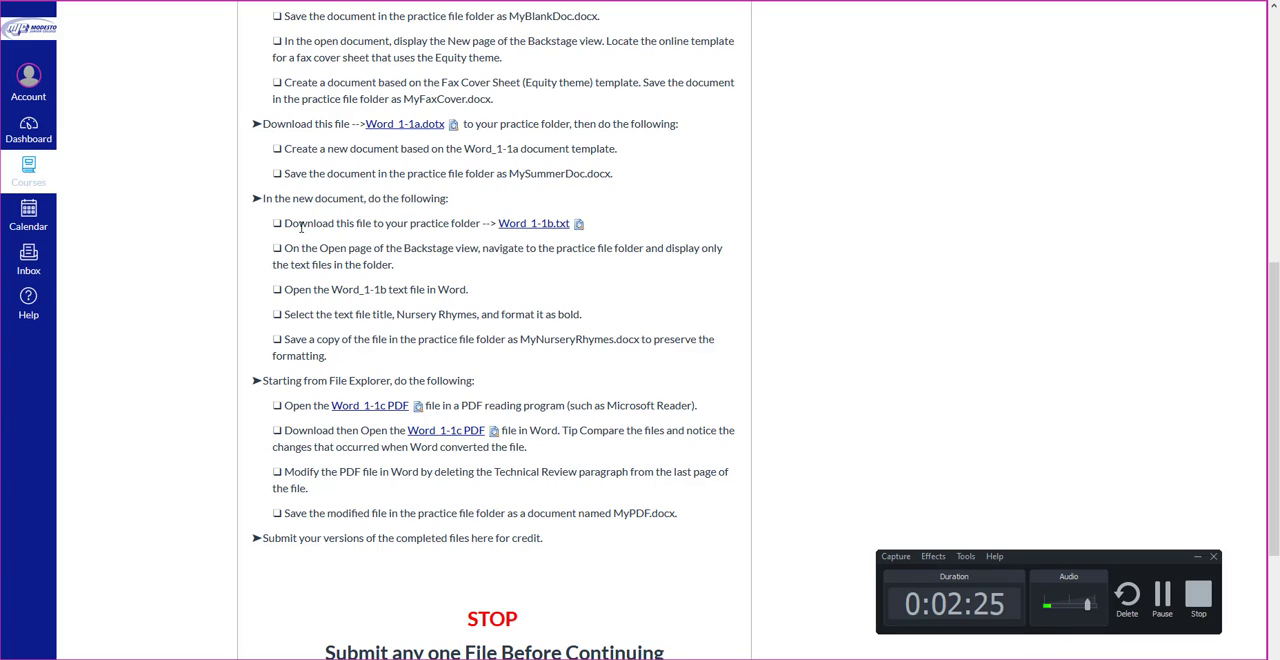
{"action": "right_click", "coordinate": [542, 227]}
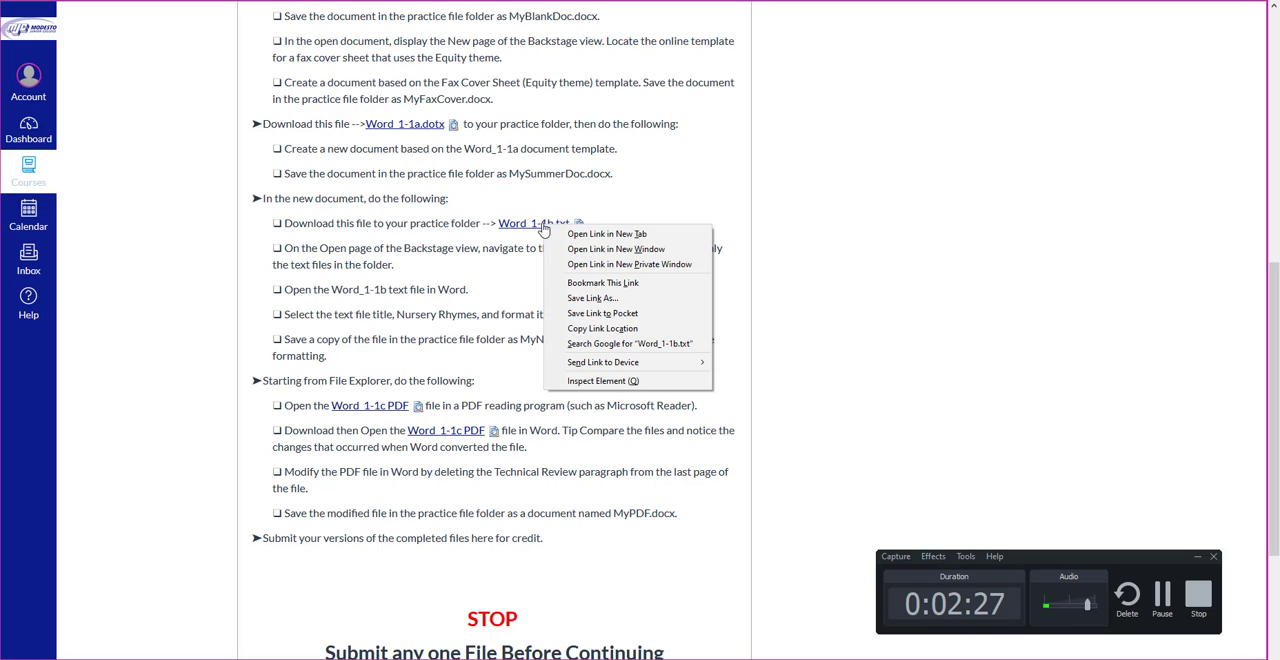
{"action": "left_click", "coordinate": [590, 298]}
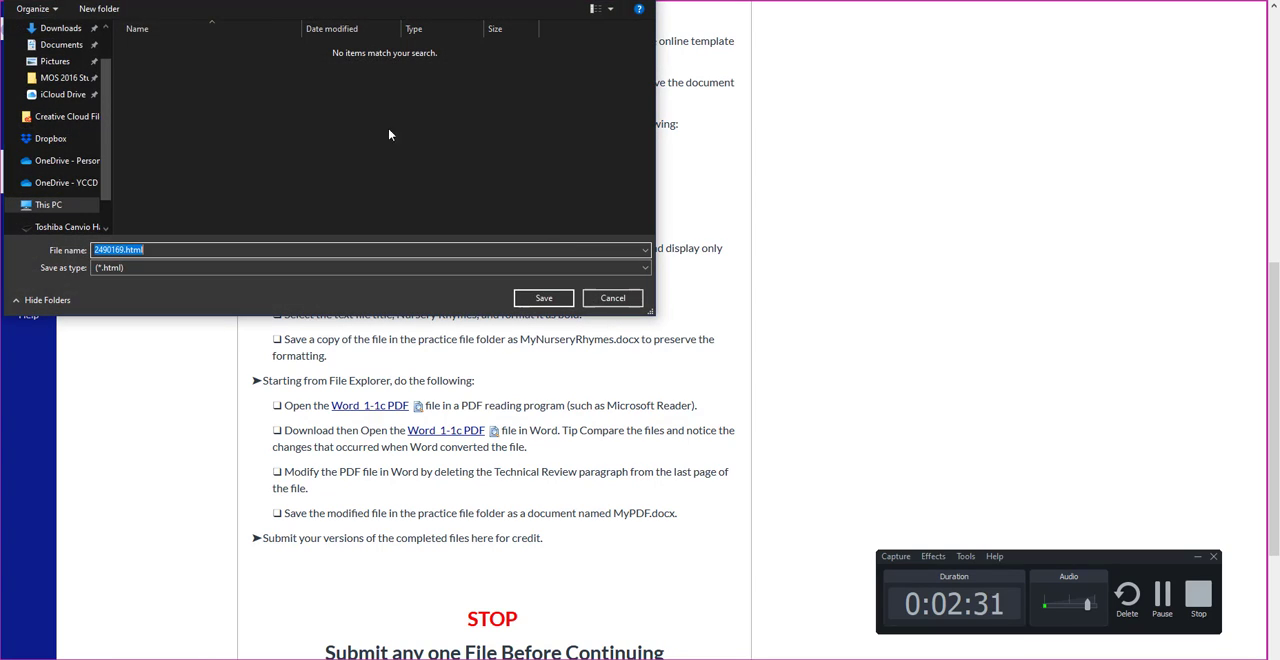
{"action": "left_click", "coordinate": [186, 267]}
{"action": "left_click", "coordinate": [186, 270]}
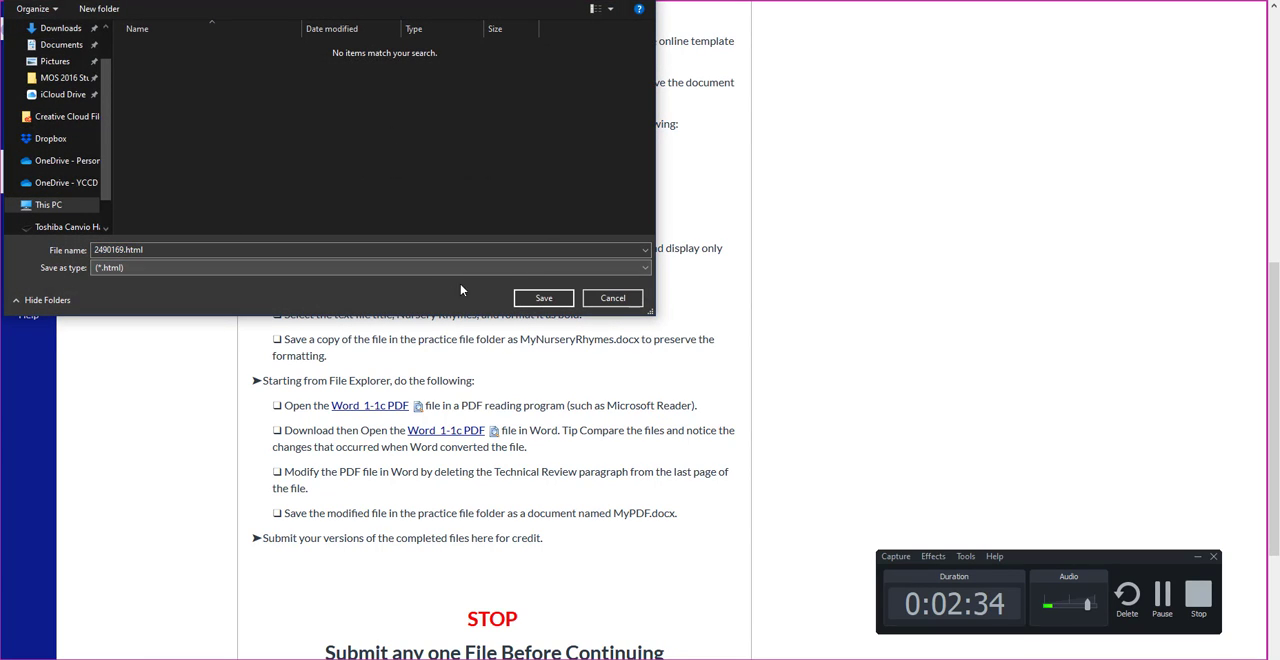
{"action": "left_click", "coordinate": [622, 298]}
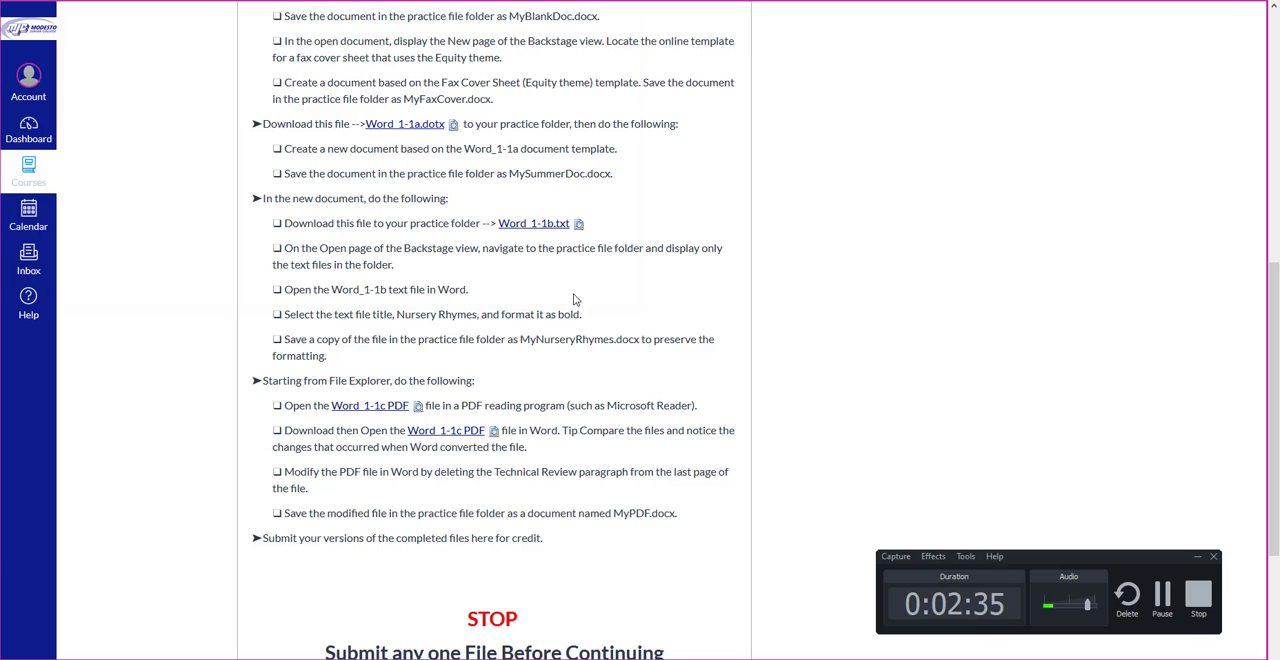
{"action": "left_click", "coordinate": [543, 226]}
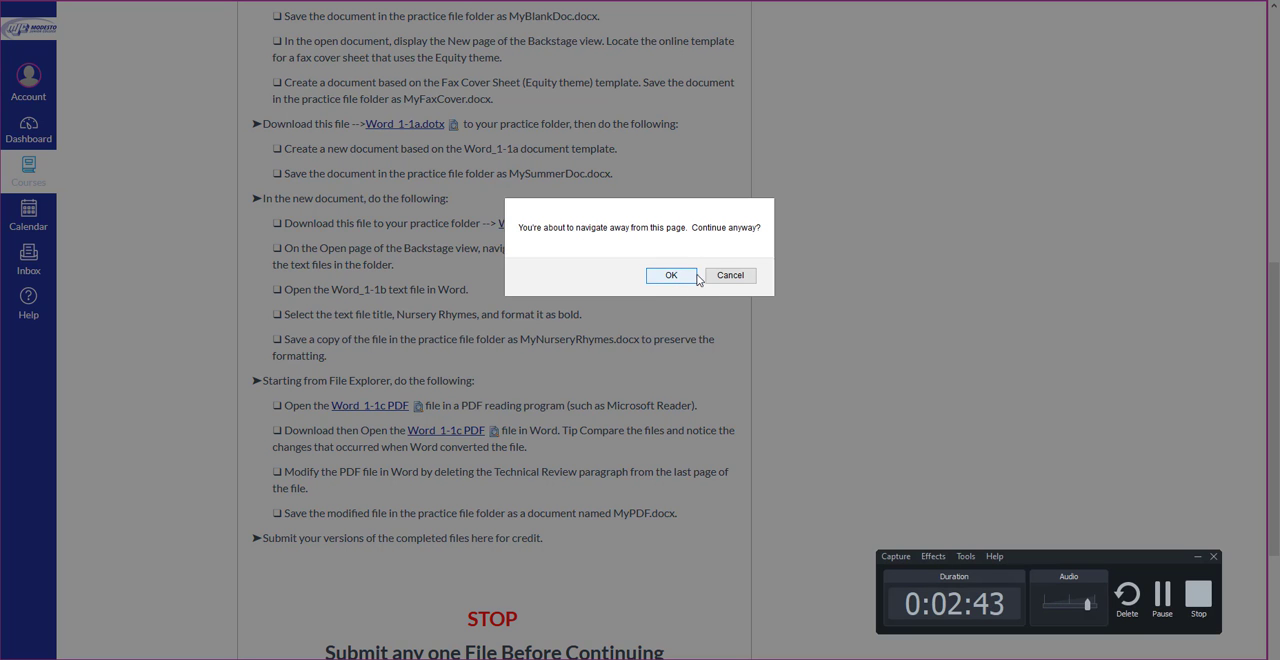
{"action": "left_click", "coordinate": [730, 276]}
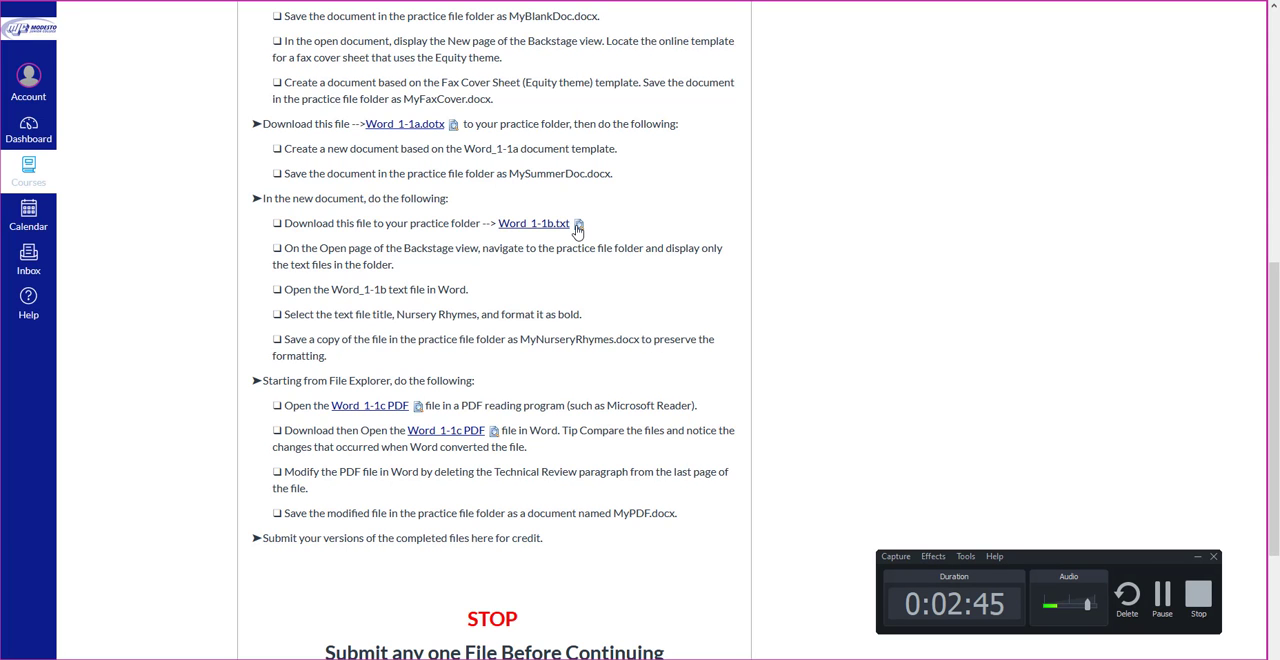
Step: Preview Word_1-1b.txt within the assignment page and copy all of its Nursery Rhymes text
{"action": "left_click", "coordinate": [578, 225]}
{"action": "left_click", "coordinate": [730, 276]}
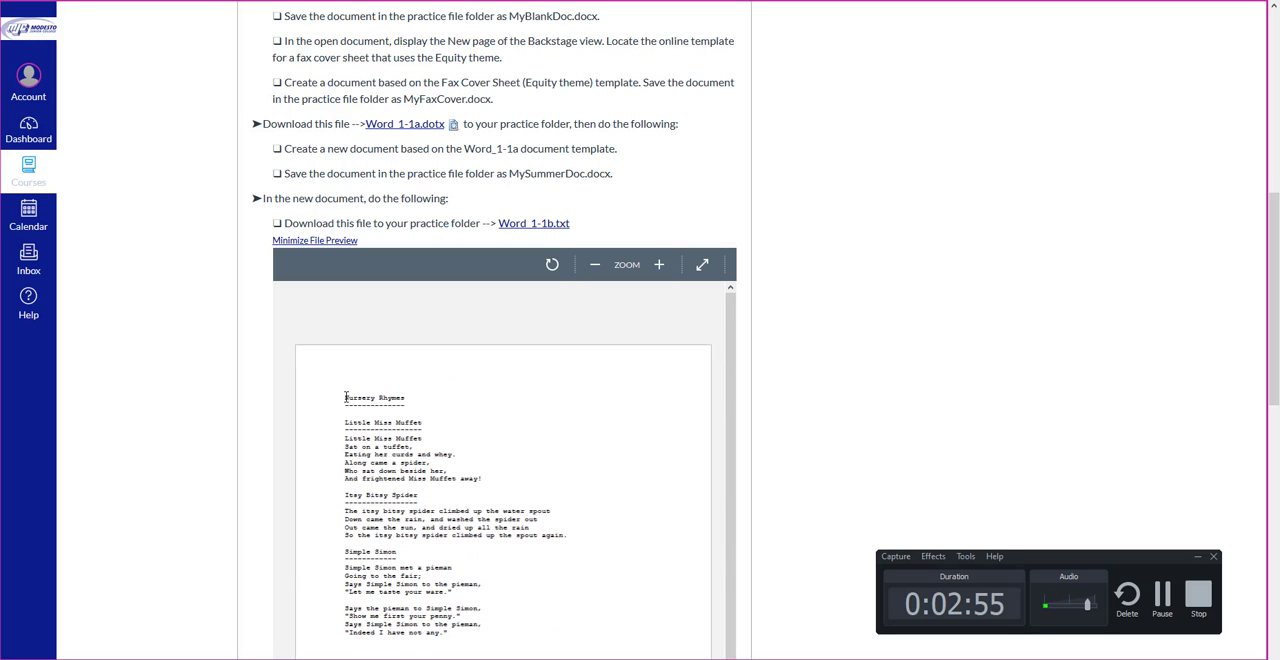
{"action": "left_click_drag", "start_coordinate": [376, 428], "coordinate": [444, 650]}
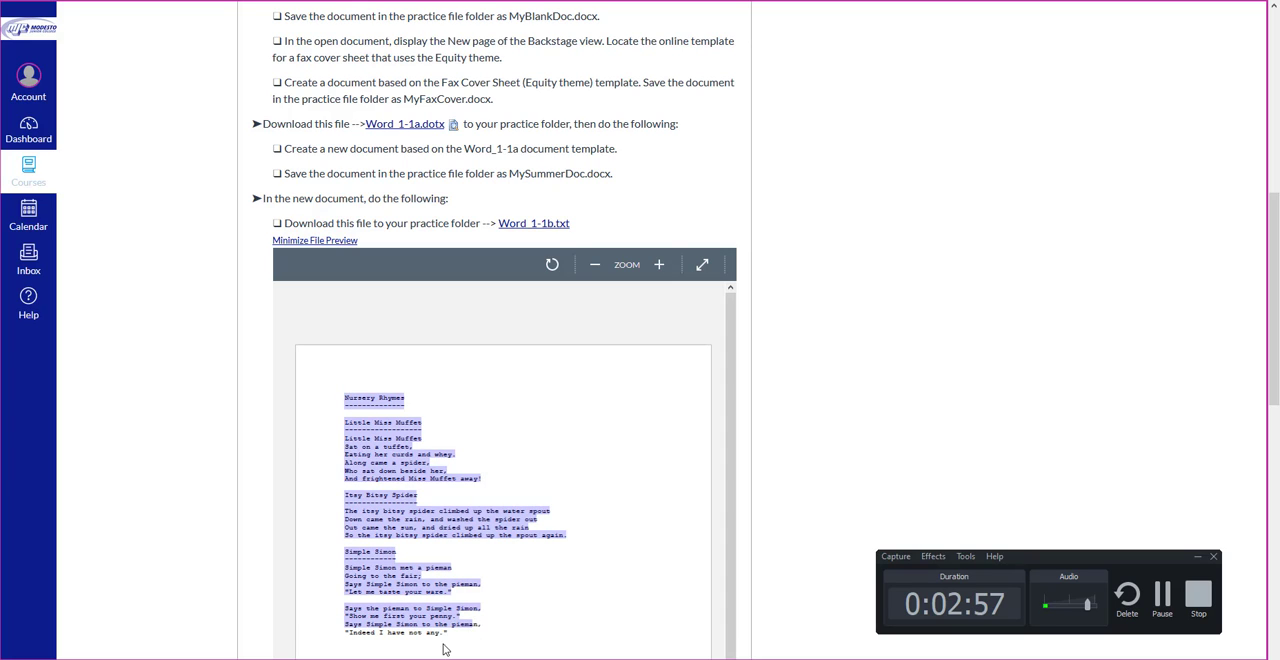
{"action": "right_click", "coordinate": [451, 536]}
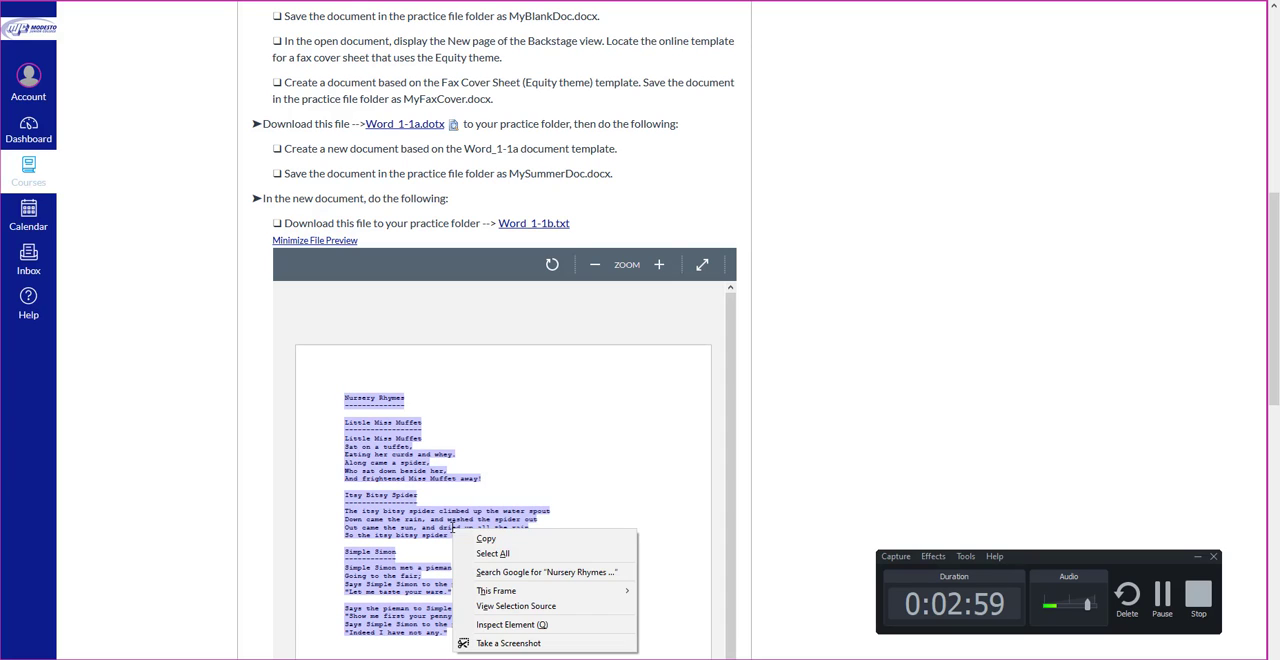
{"action": "left_click", "coordinate": [484, 539]}
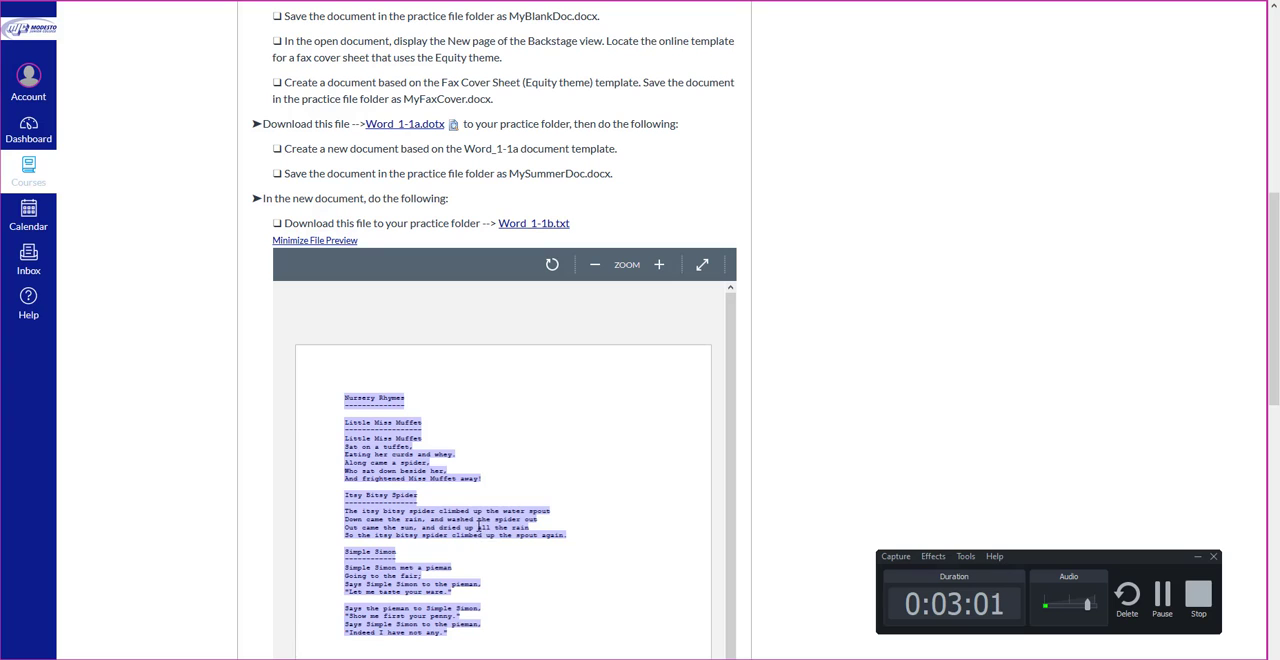
{"action": "scroll", "coordinate": [486, 374], "scroll_direction": "down", "scroll_amount": 5}
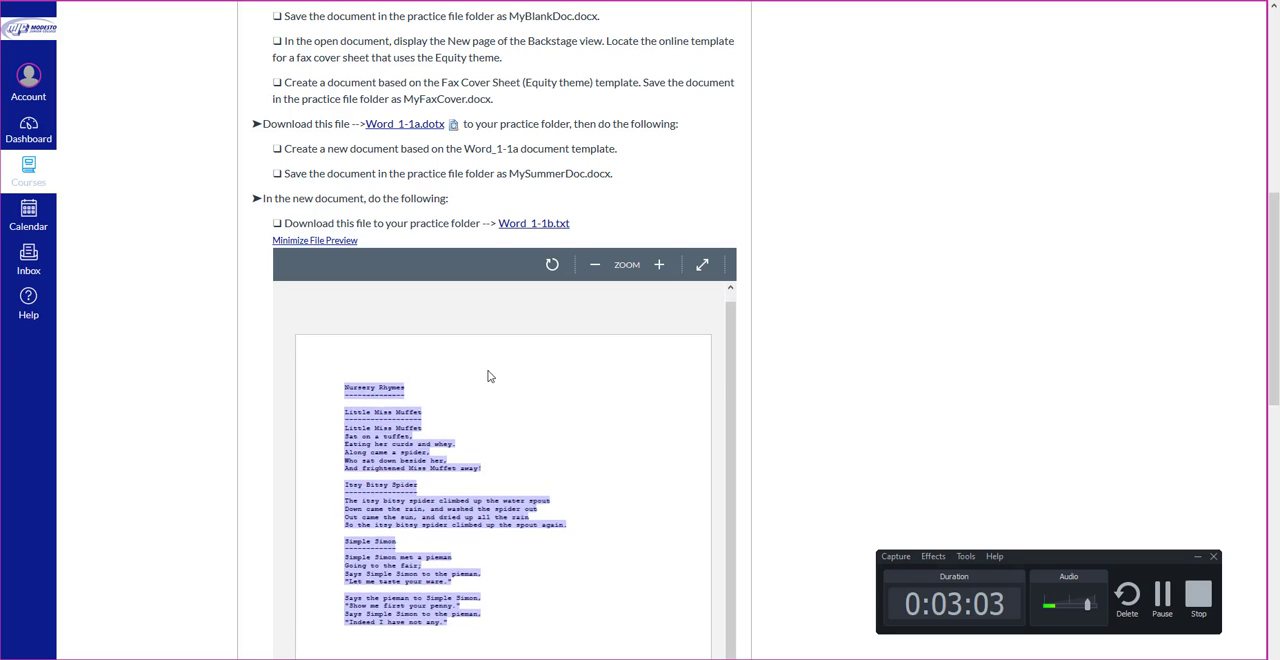
{"action": "scroll", "coordinate": [545, 417], "scroll_direction": "down", "scroll_amount": 5}
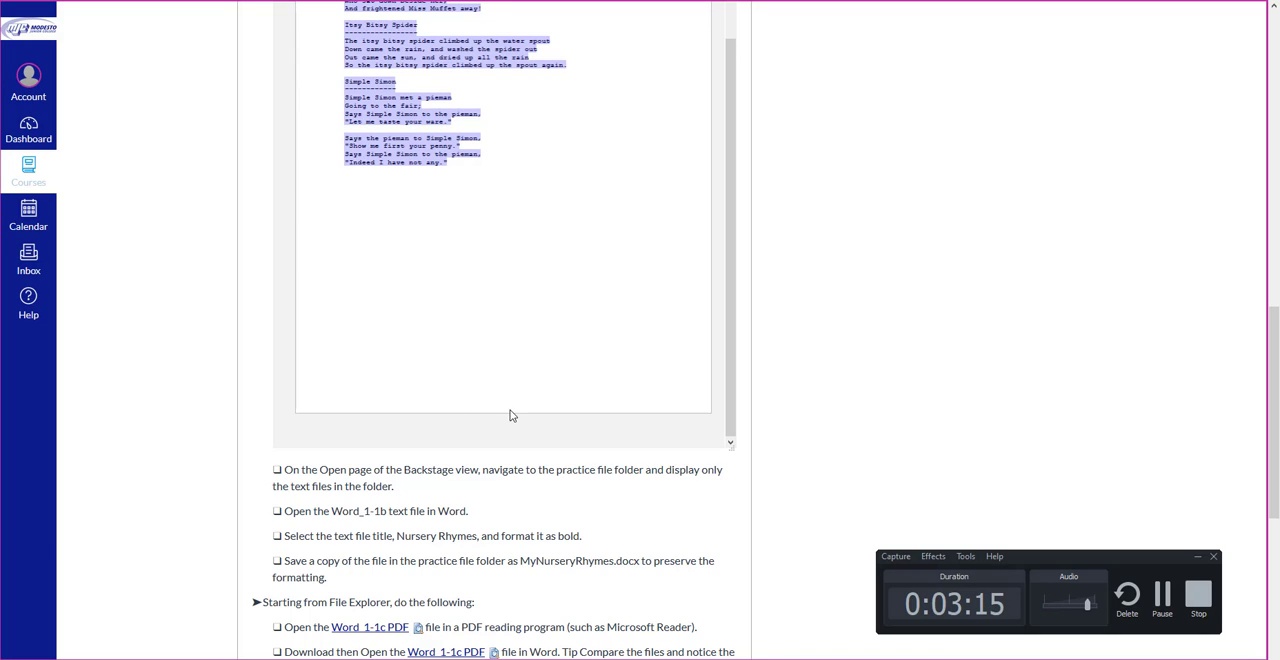
{"action": "scroll", "coordinate": [509, 414], "scroll_direction": "up", "scroll_amount": 3}
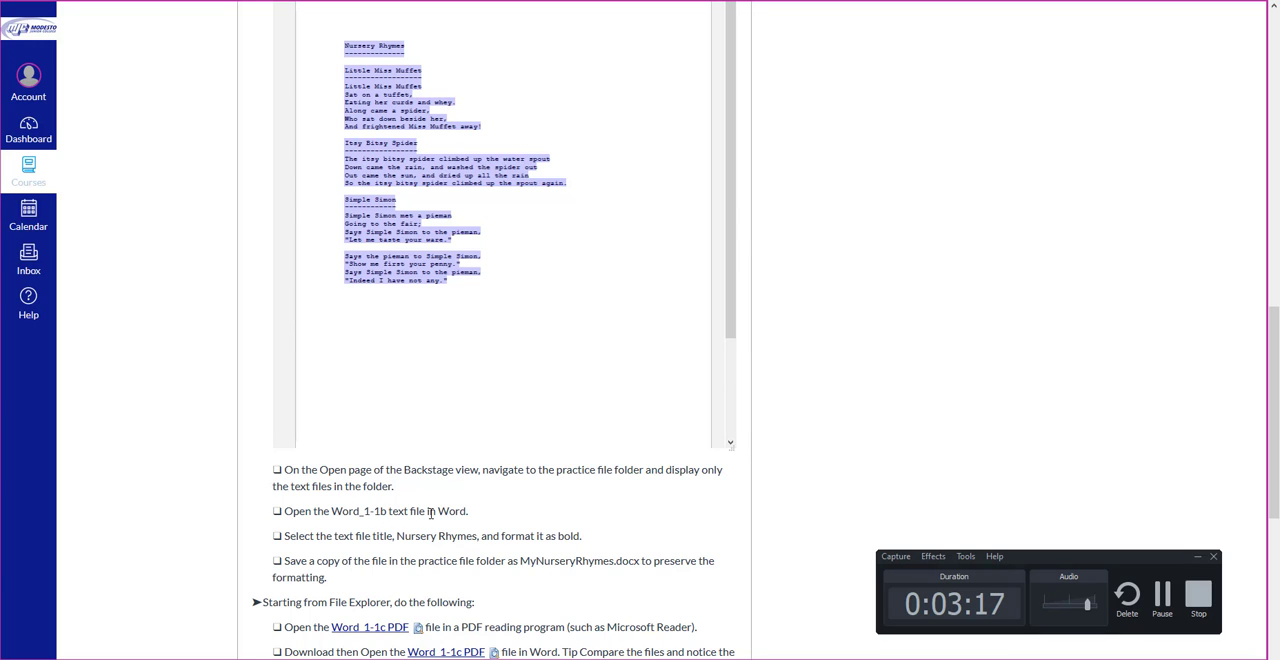
{"action": "scroll", "coordinate": [507, 515], "scroll_direction": "up", "scroll_amount": 3}
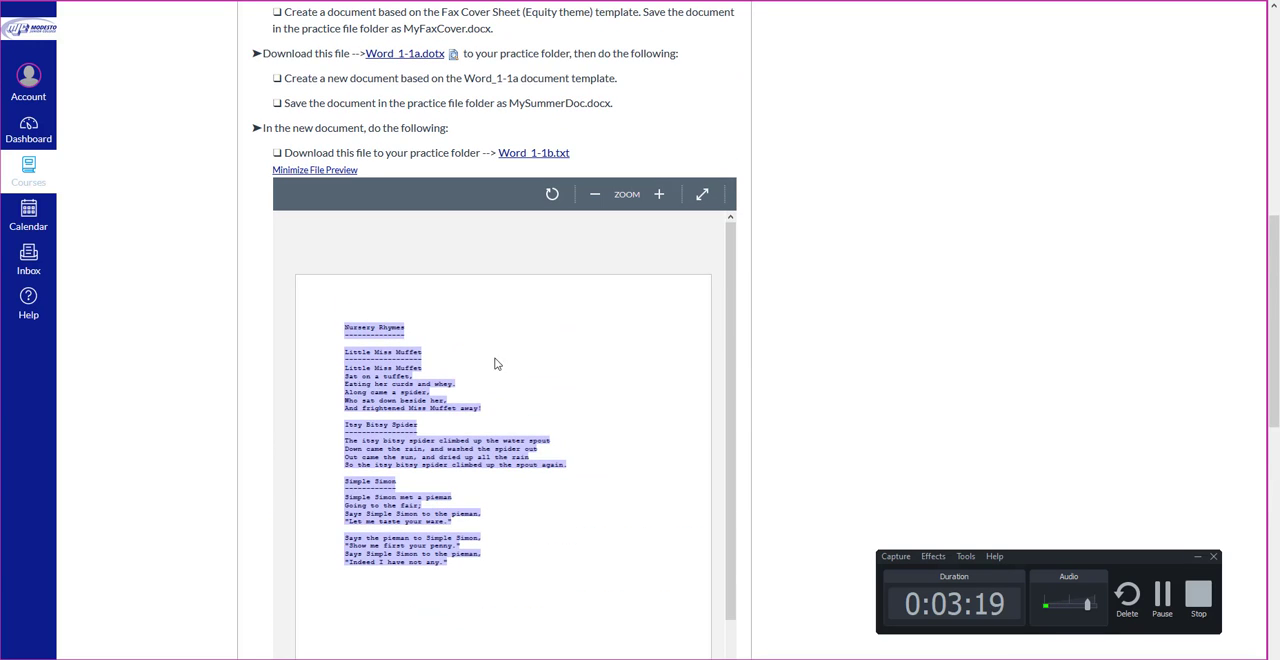
Step: Download Word_1-1b.txt from its course file page to the PracticeFiles folder, and return to MySummerDoc in Word
{"action": "right_click", "coordinate": [527, 155]}
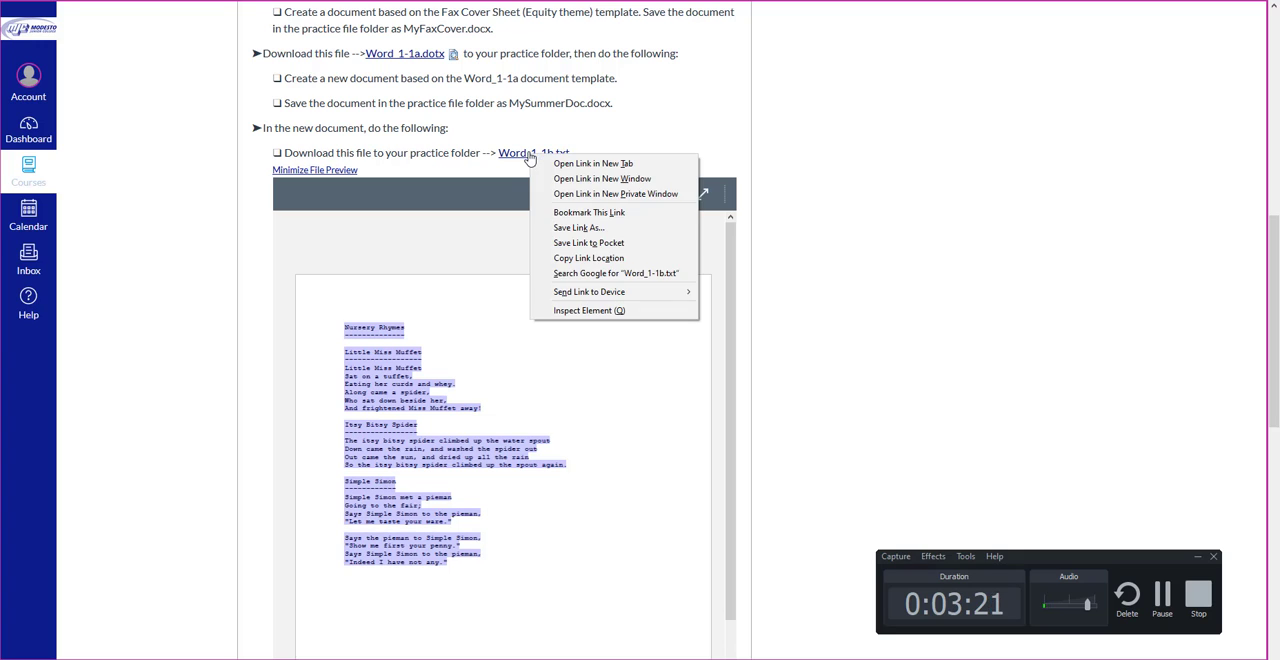
{"action": "left_click", "coordinate": [512, 157]}
{"action": "left_click", "coordinate": [512, 155]}
{"action": "left_click", "coordinate": [685, 277]}
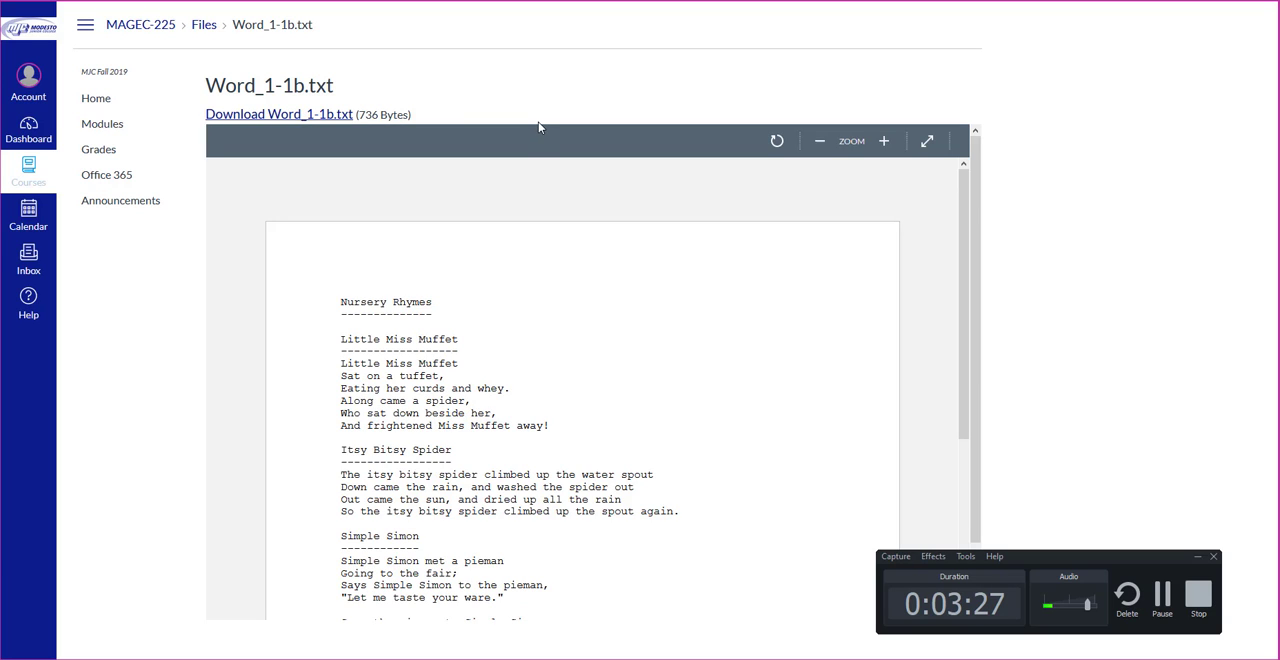
{"action": "left_click", "coordinate": [345, 114]}
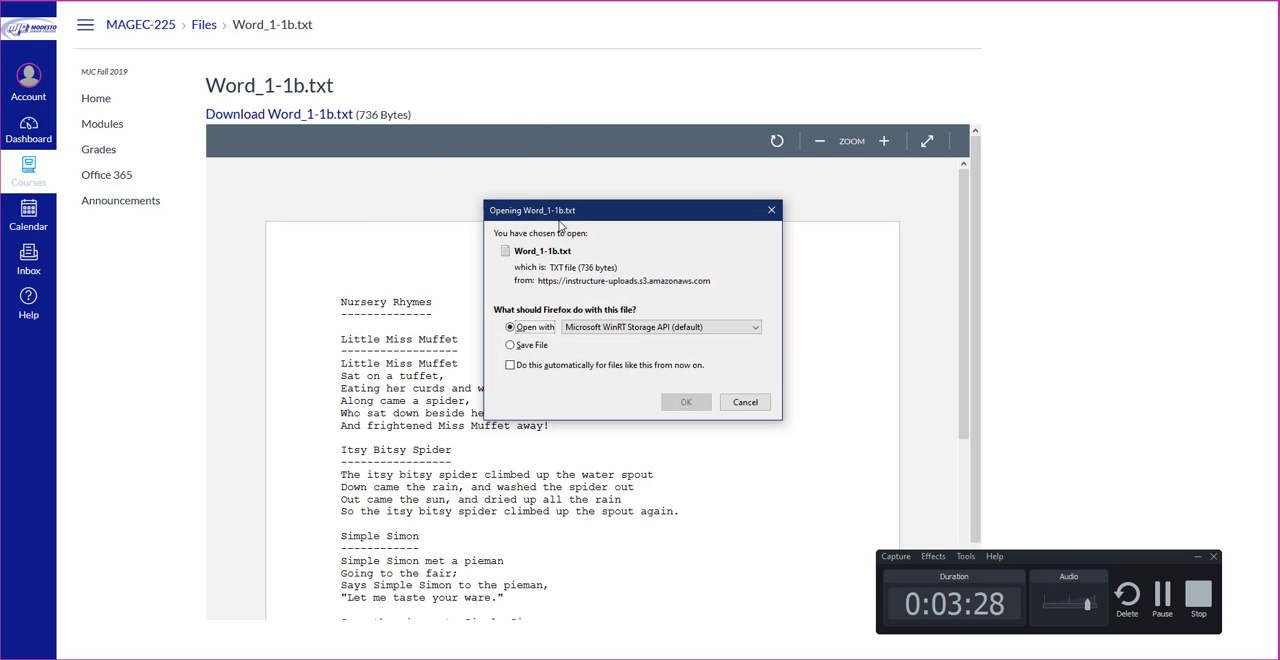
{"action": "left_click", "coordinate": [520, 345]}
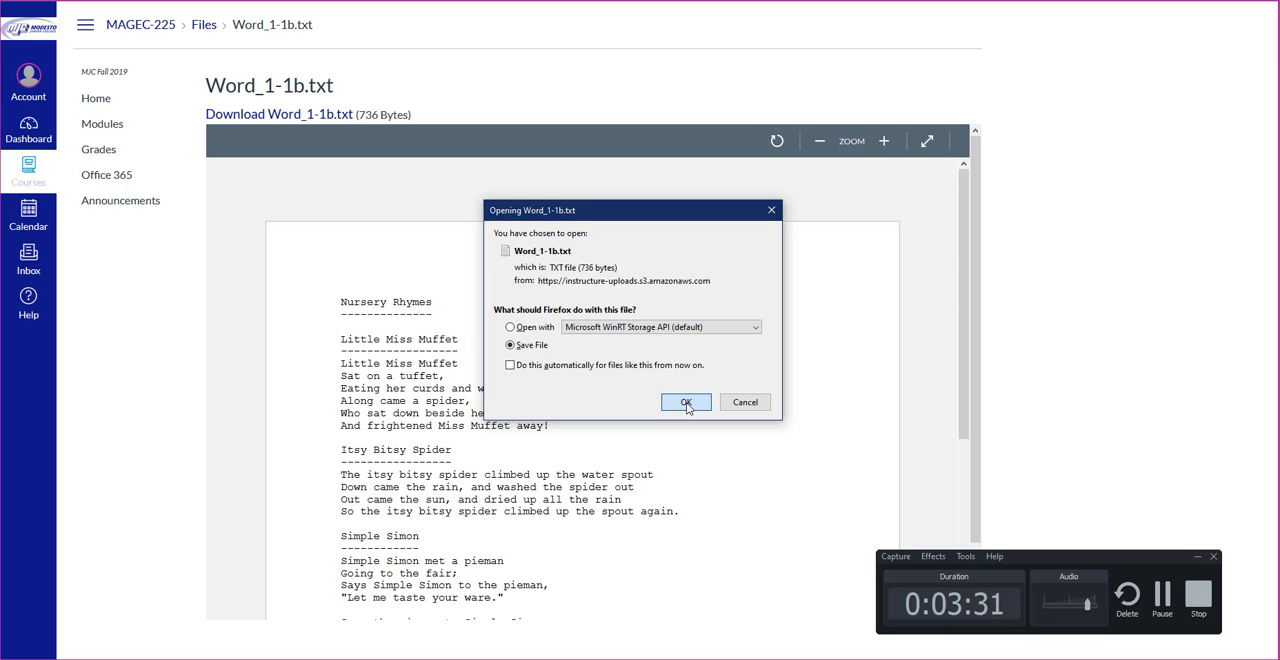
{"action": "left_click", "coordinate": [686, 404]}
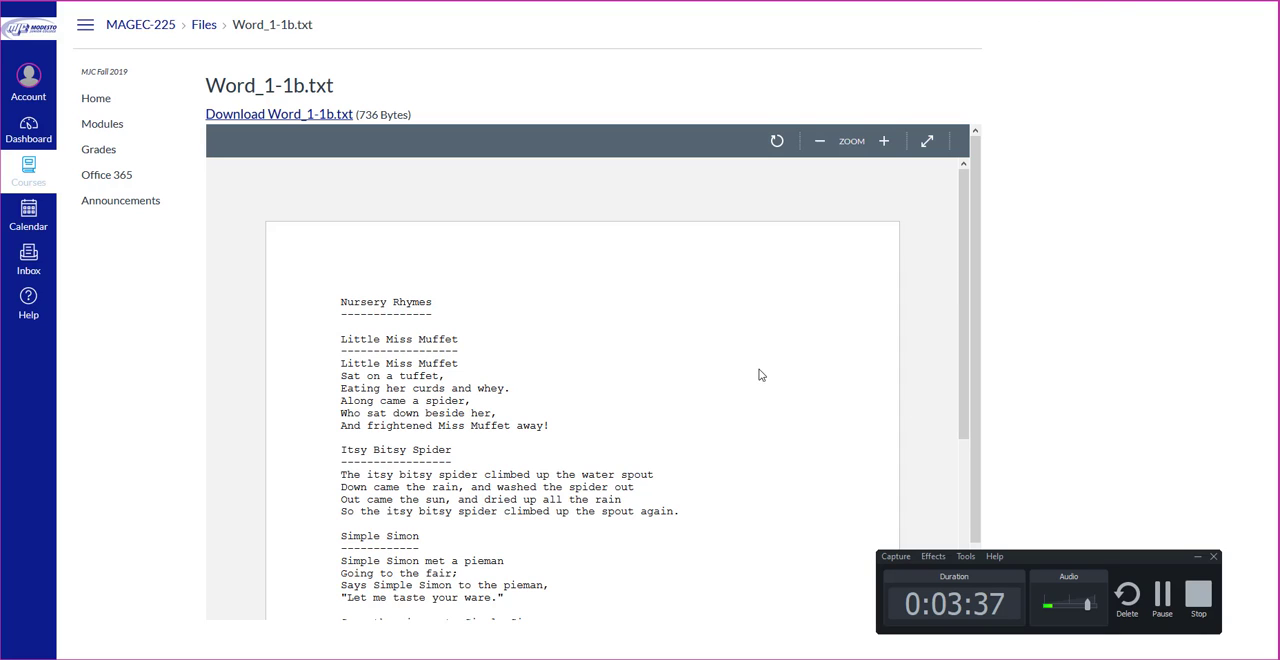
{"action": "left_click", "coordinate": [1163, 598]}
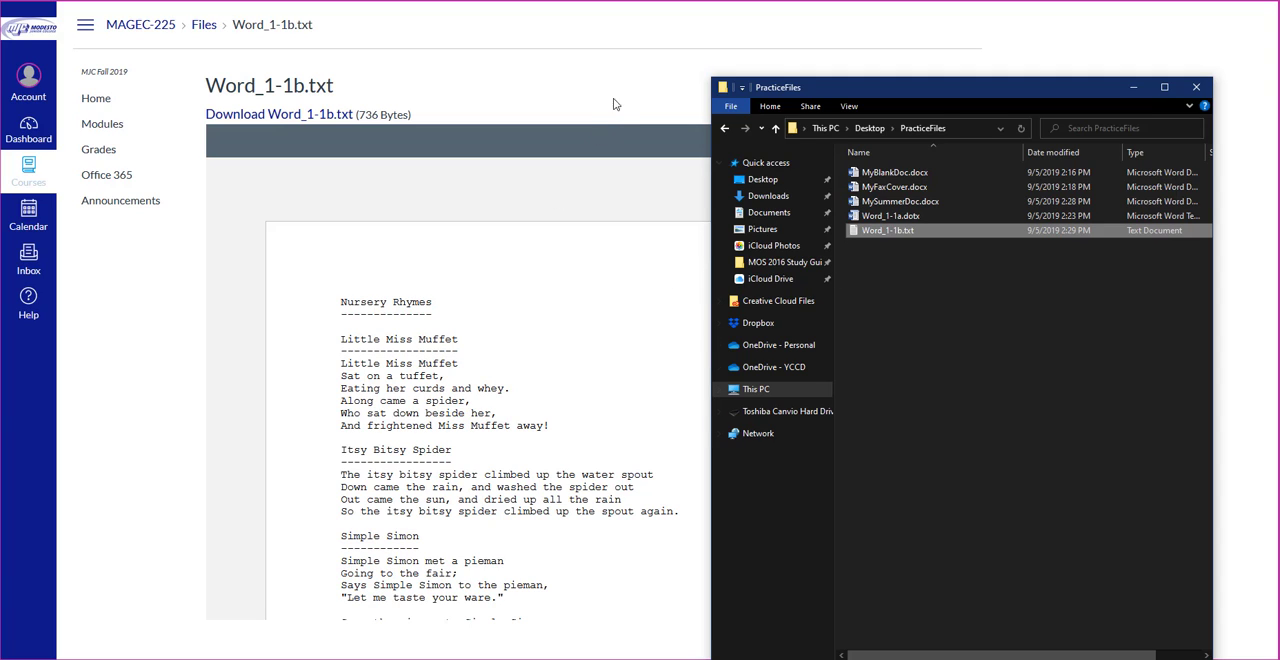
{"action": "left_click", "coordinate": [548, 86]}
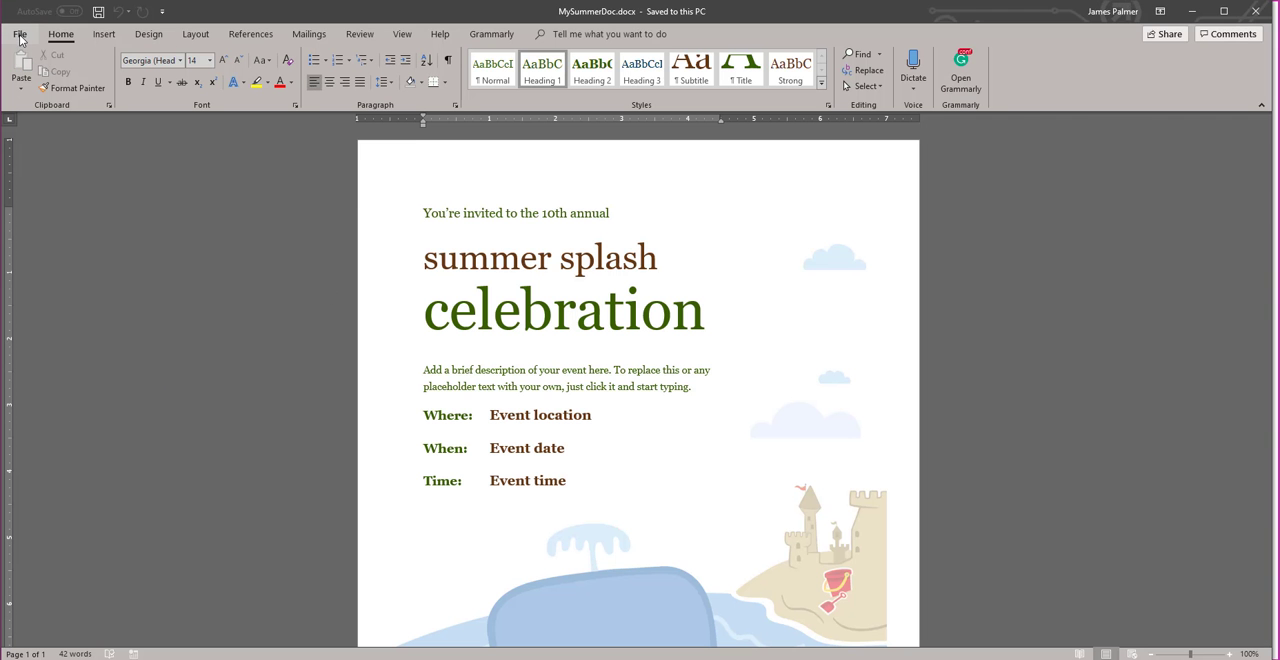
Step: Browse to the PracticeFiles folder, display only Text Files (*.txt), and open Word_1-1b.txt in Word
{"action": "left_click", "coordinate": [23, 36]}
{"action": "left_click", "coordinate": [50, 126]}
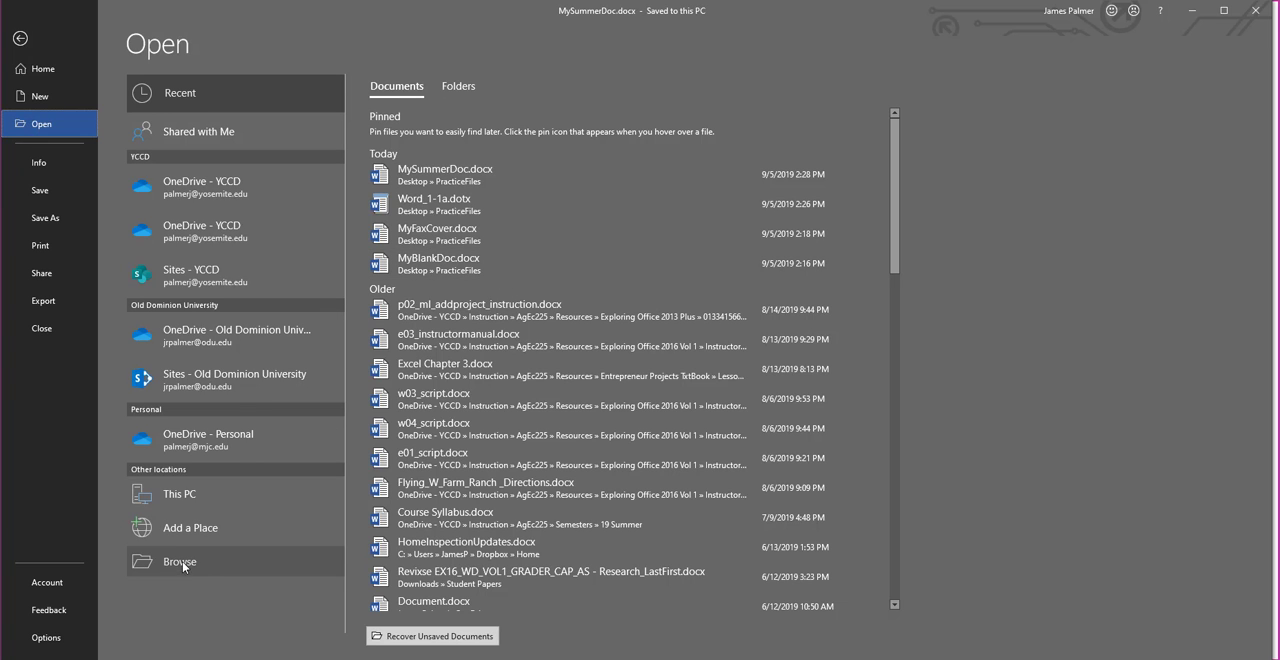
{"action": "left_click", "coordinate": [182, 561]}
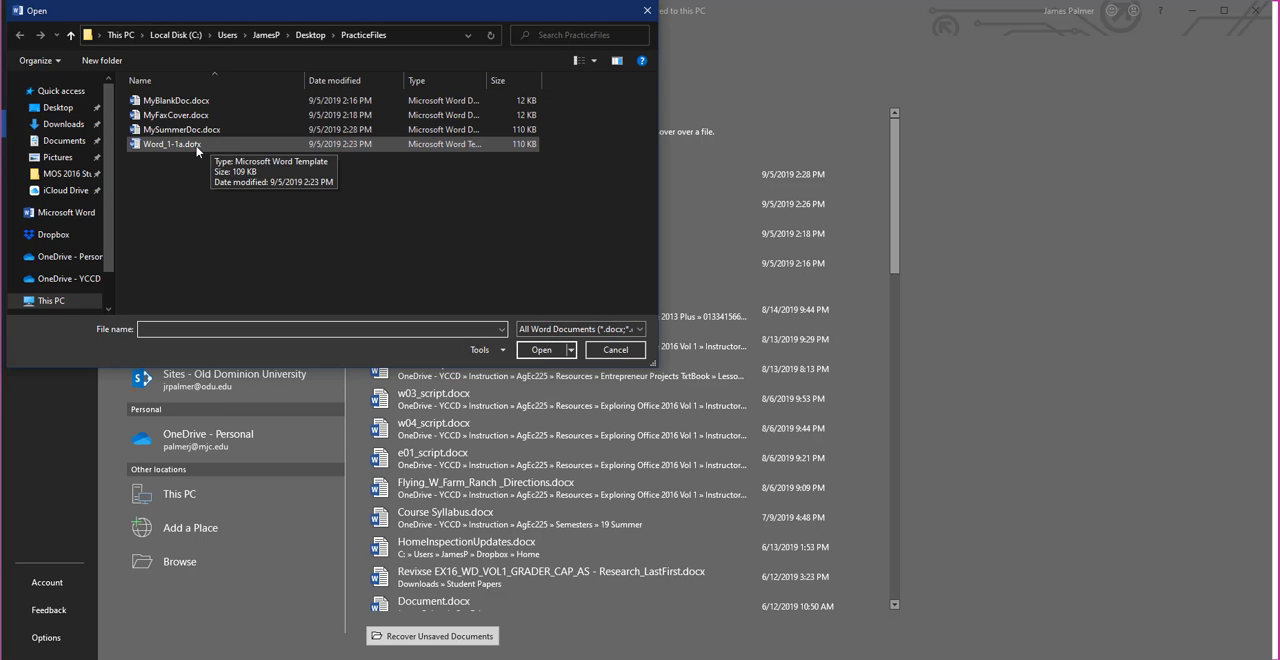
{"action": "left_click", "coordinate": [613, 331]}
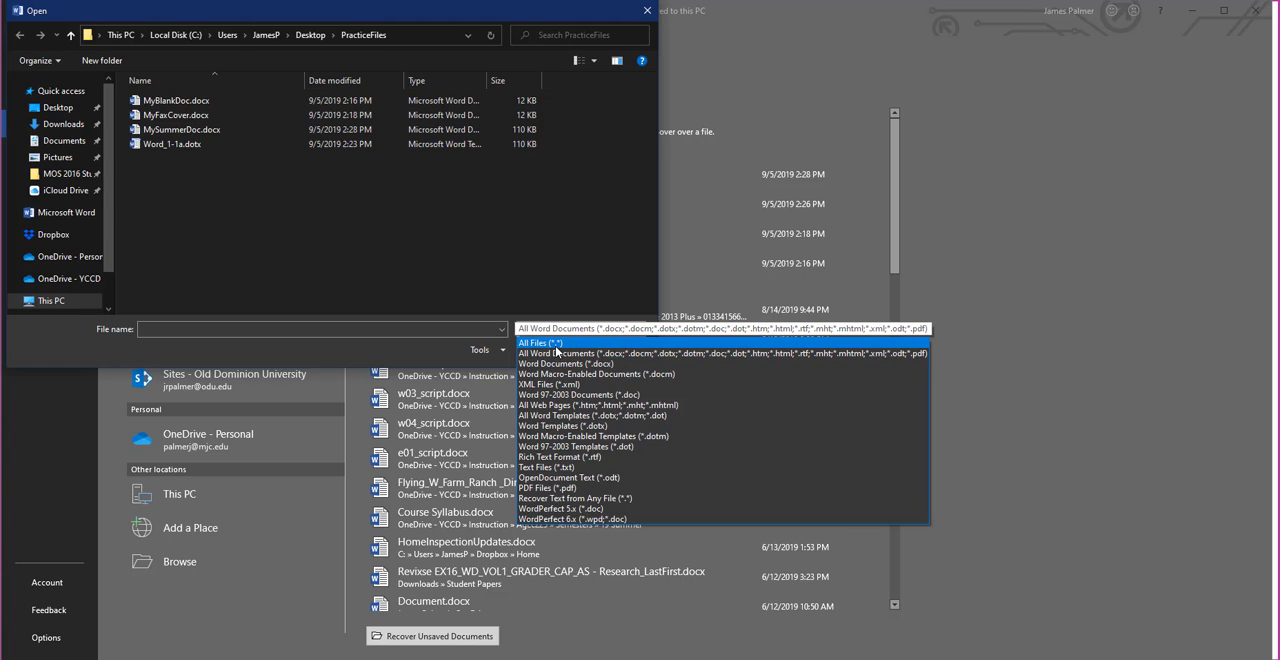
{"action": "left_click", "coordinate": [567, 467]}
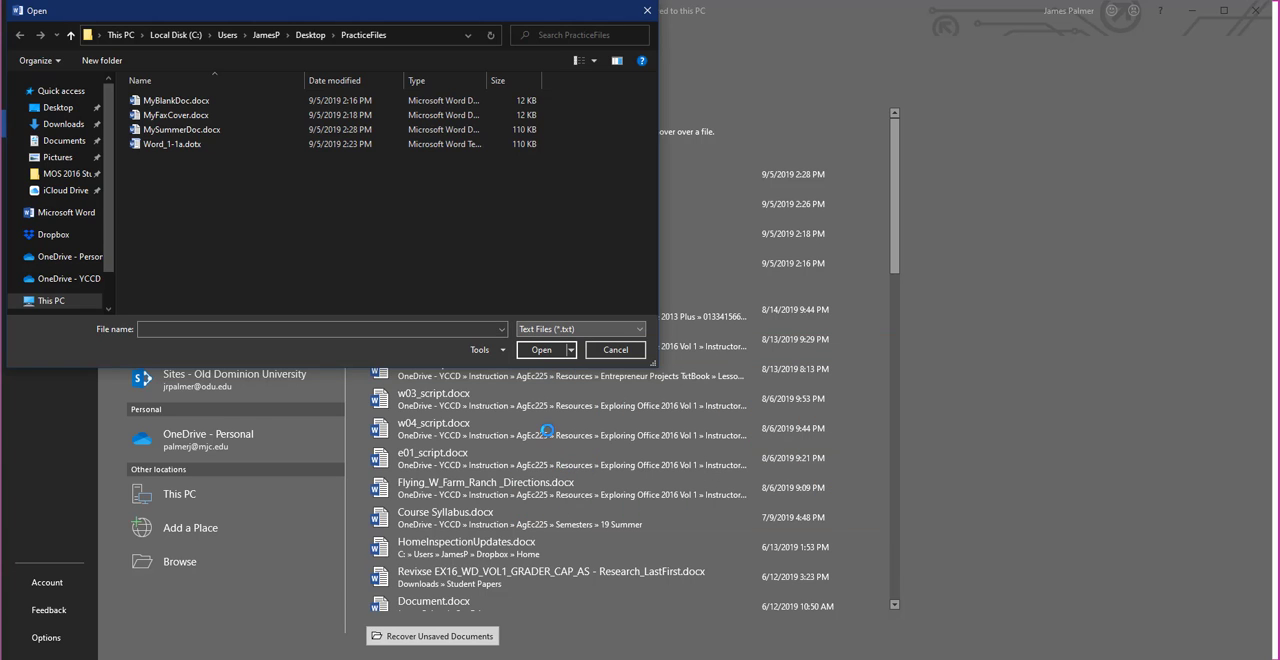
{"action": "left_click", "coordinate": [163, 104]}
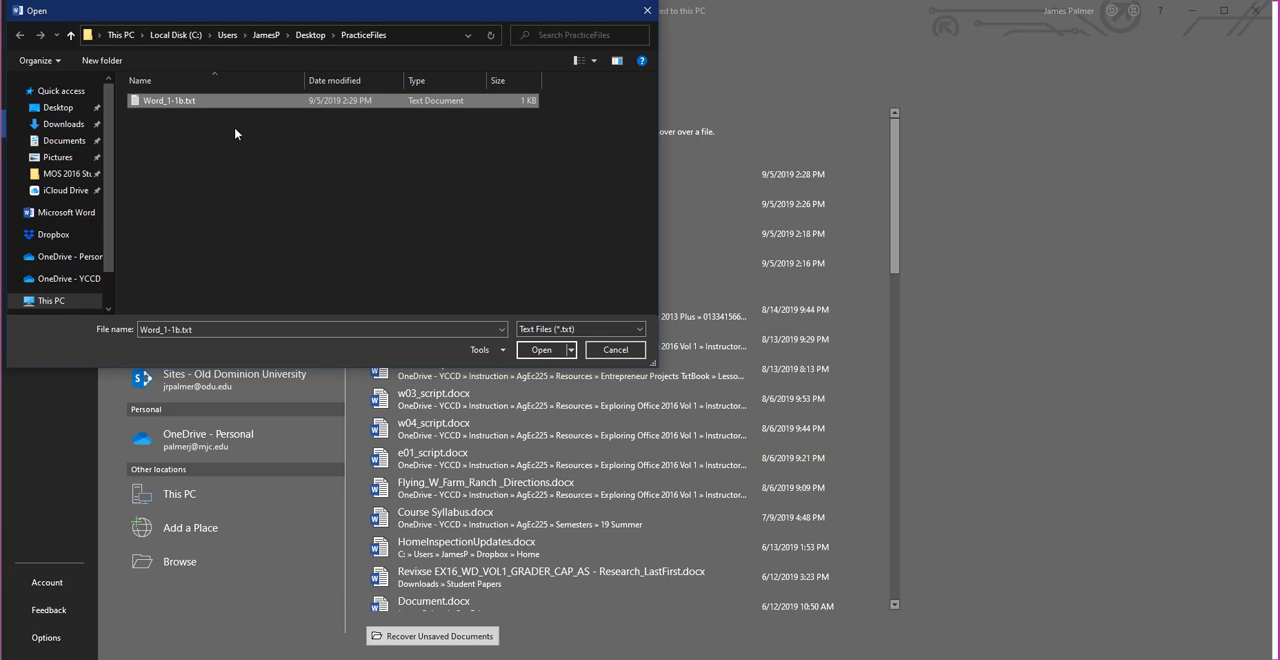
{"action": "left_click", "coordinate": [536, 349]}
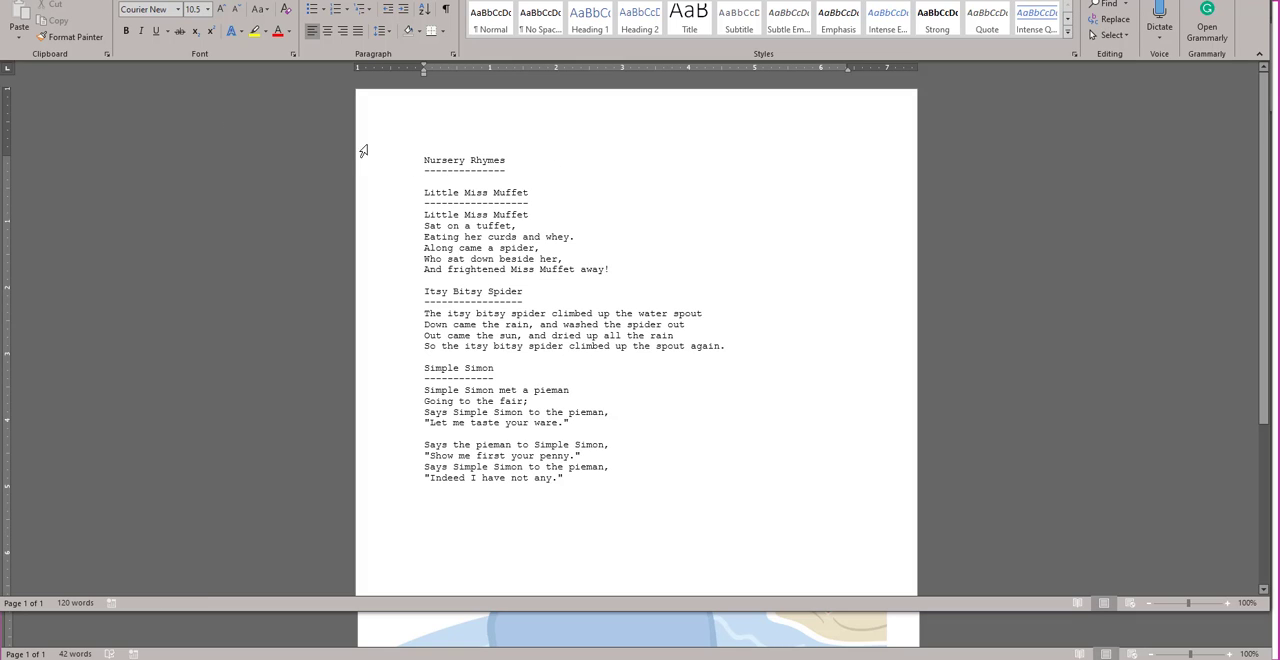
Step: Enlarge the Word_1-1b document window to the full height of the screen
{"action": "right_click", "coordinate": [637, 177]}
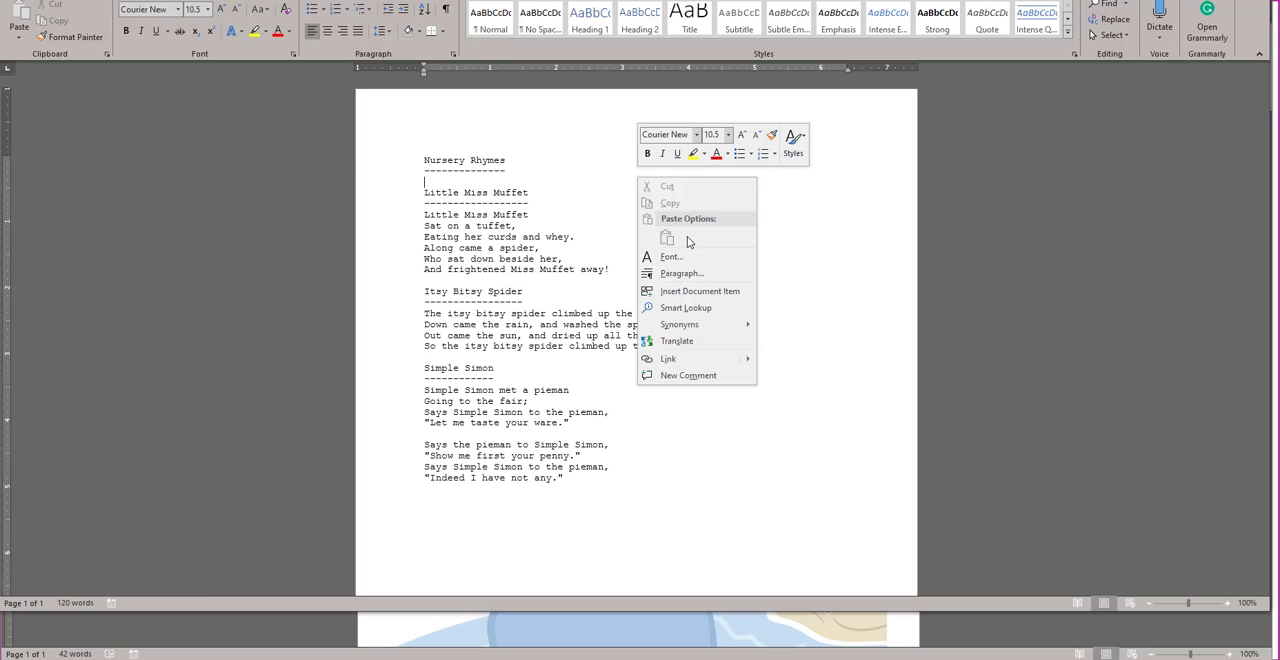
{"action": "key", "text": "Escape"}
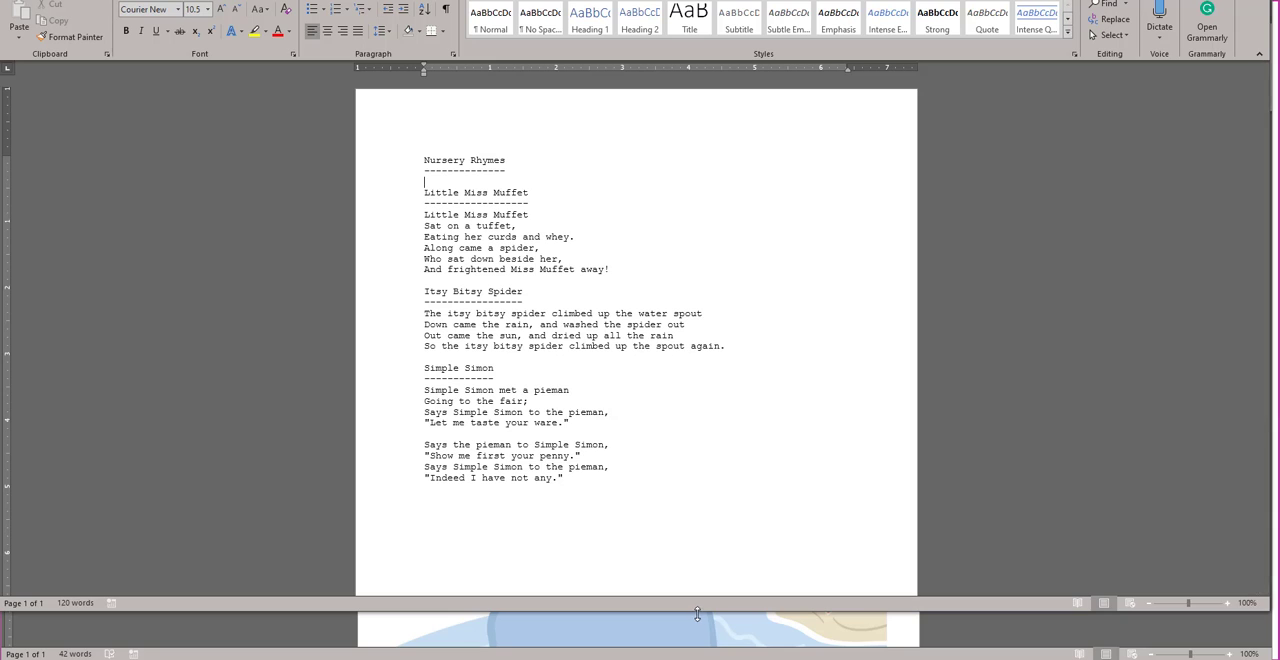
{"action": "left_click_drag", "start_coordinate": [698, 614], "coordinate": [698, 658]}
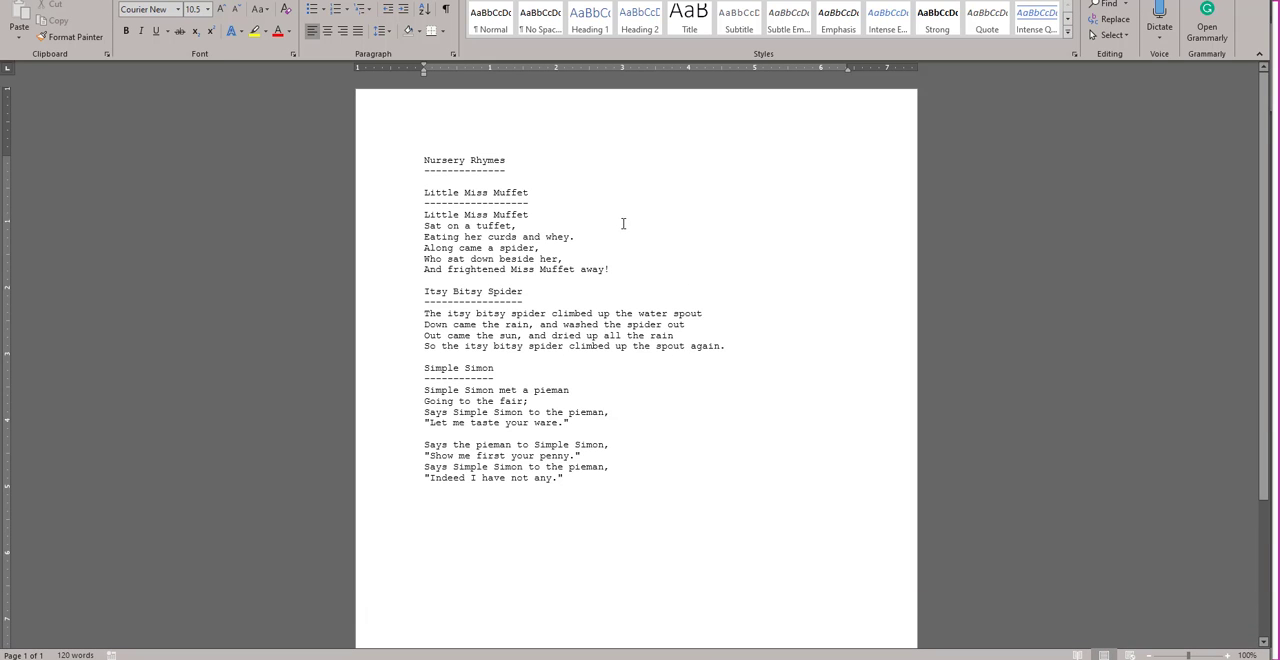
Step: Review the file type choices available when browsing for a file to open, and return to the document without opening anything
{"action": "left_click", "coordinate": [18, 1]}
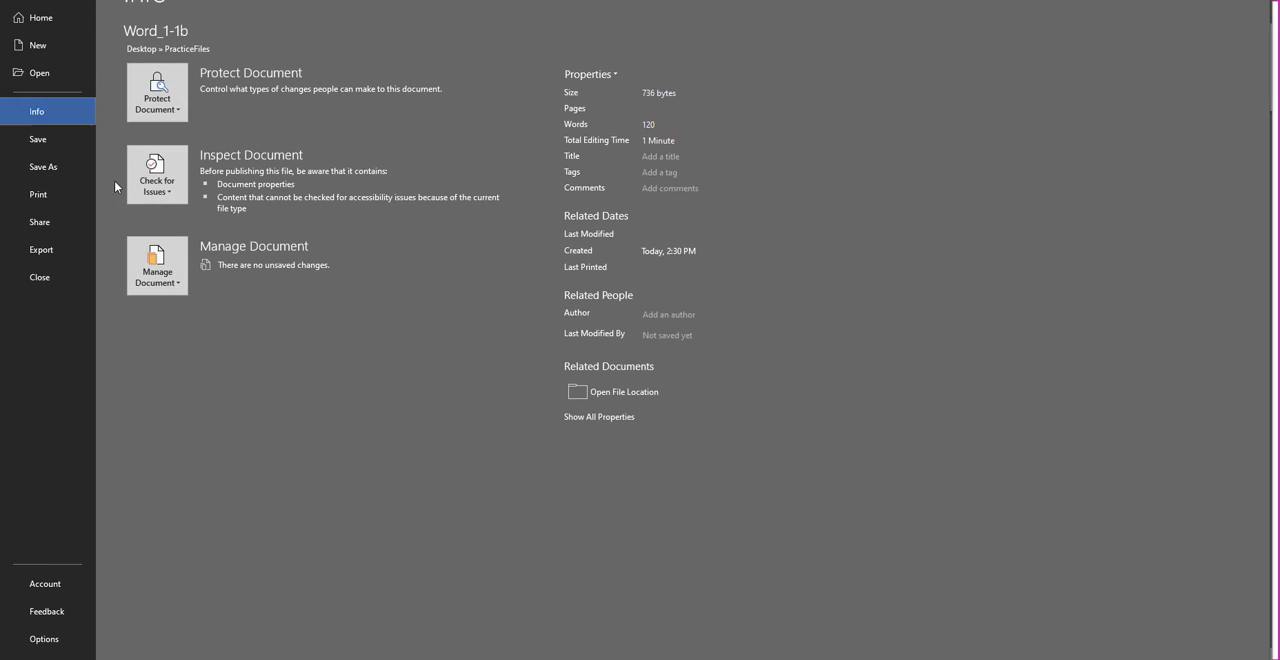
{"action": "left_click", "coordinate": [40, 75]}
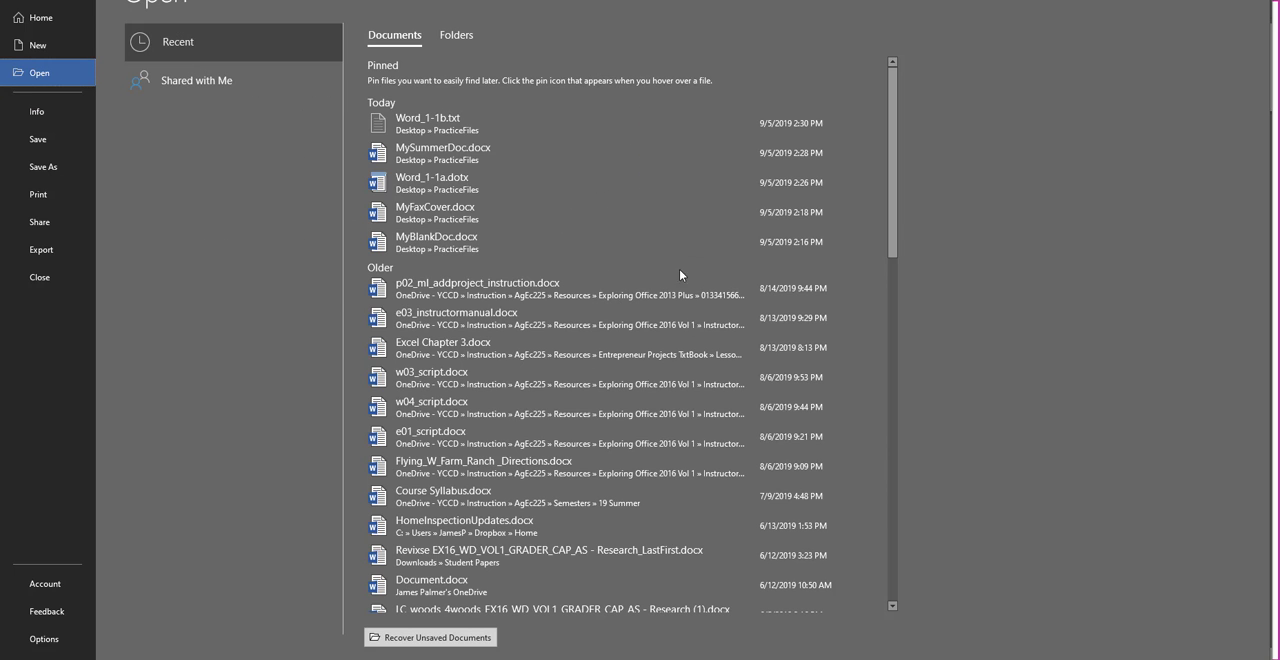
{"action": "left_click", "coordinate": [166, 477]}
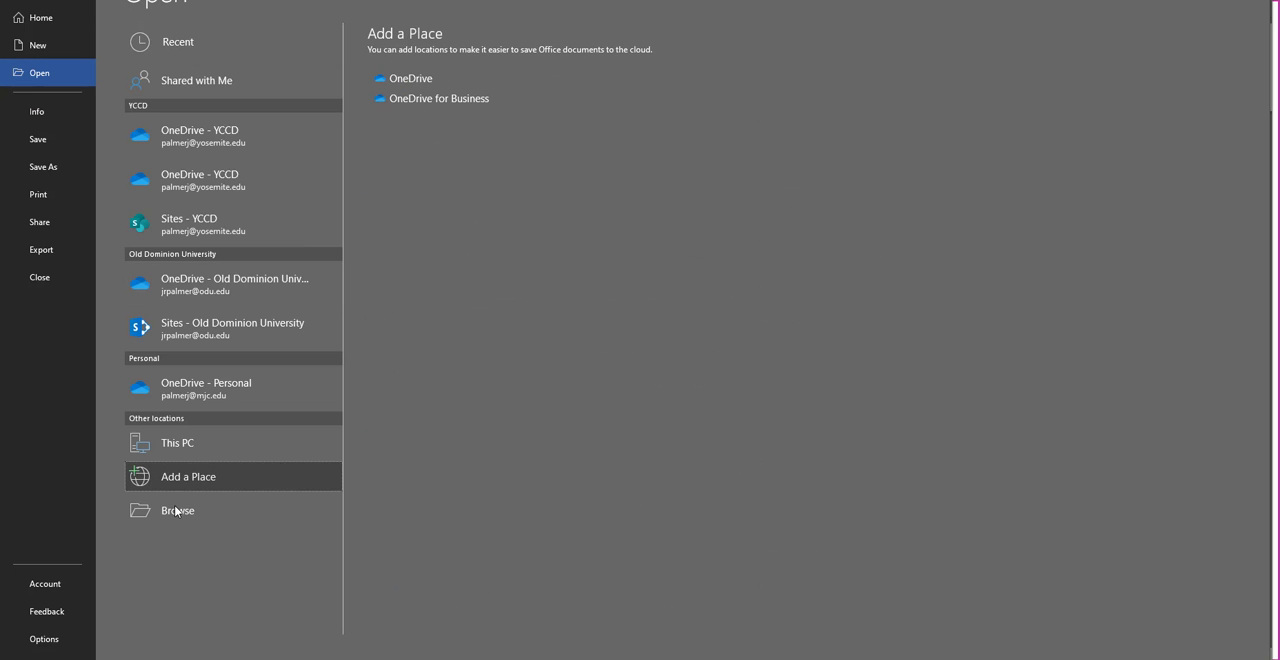
{"action": "left_click", "coordinate": [178, 511]}
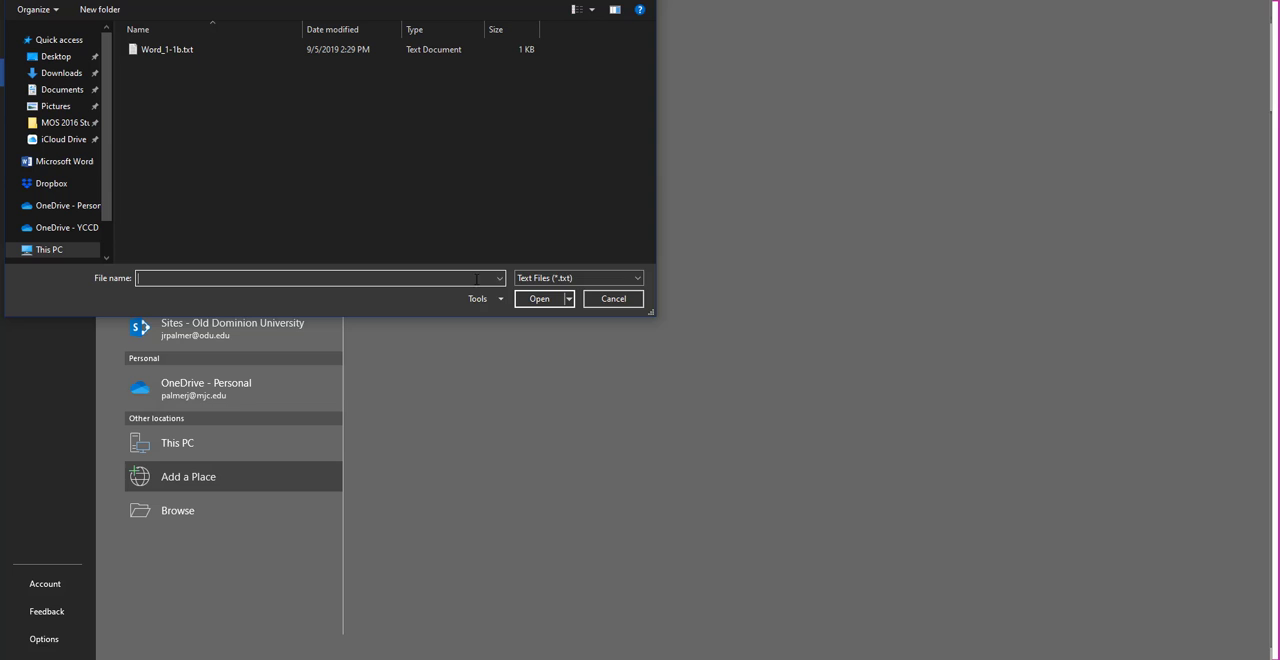
{"action": "left_click", "coordinate": [545, 278]}
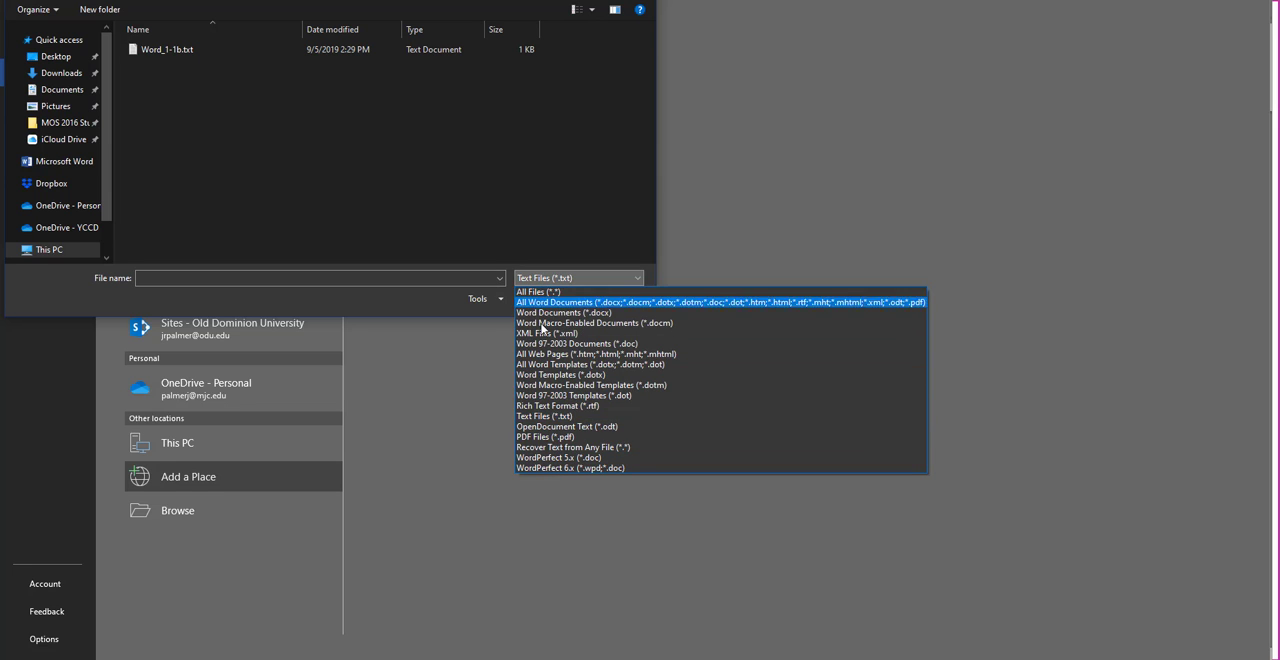
{"action": "left_click", "coordinate": [475, 146]}
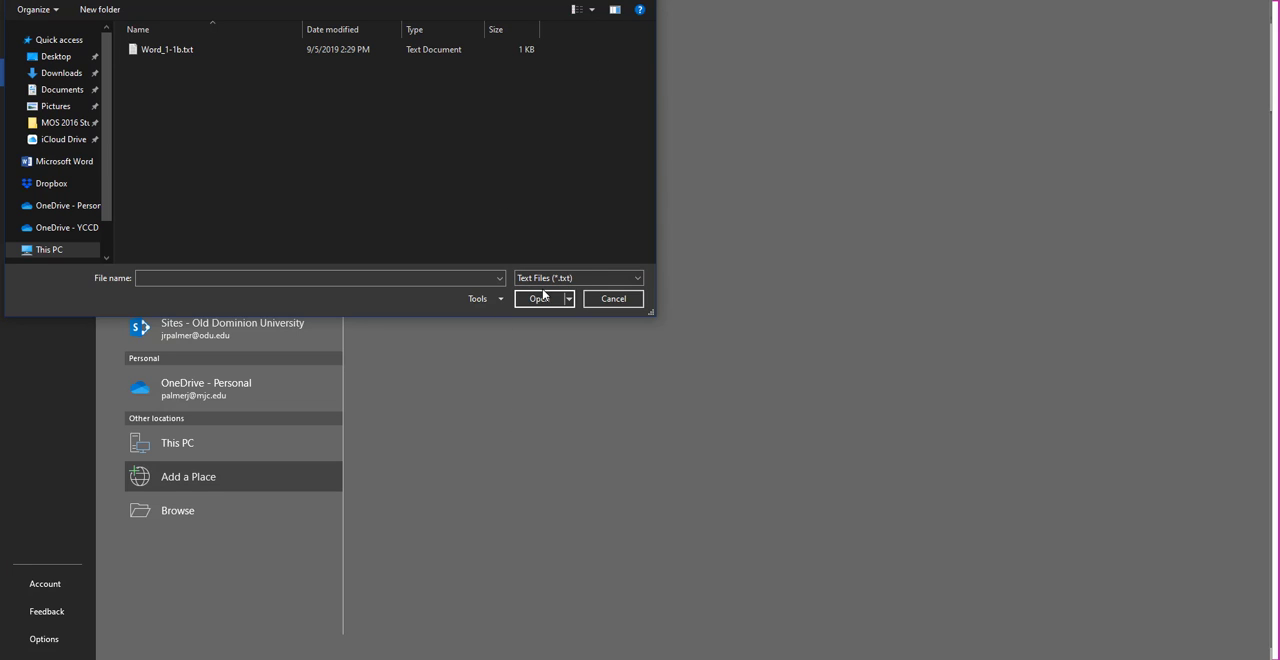
{"action": "left_click", "coordinate": [636, 298]}
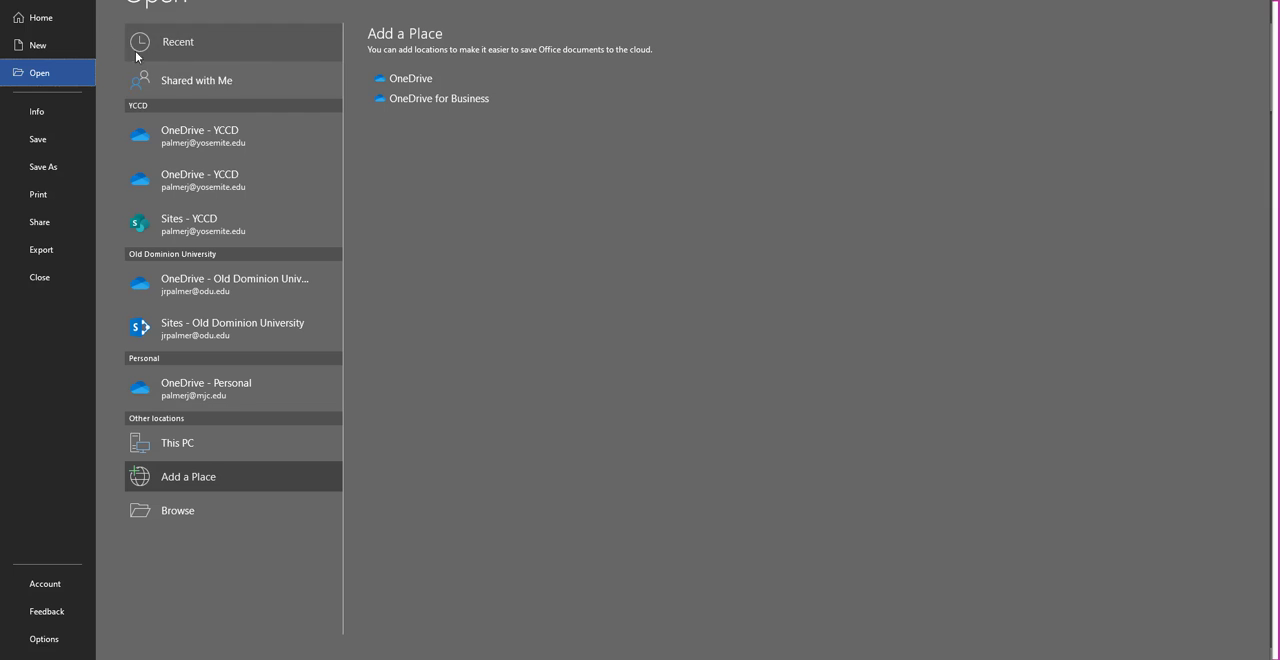
{"action": "left_click", "coordinate": [18, 0]}
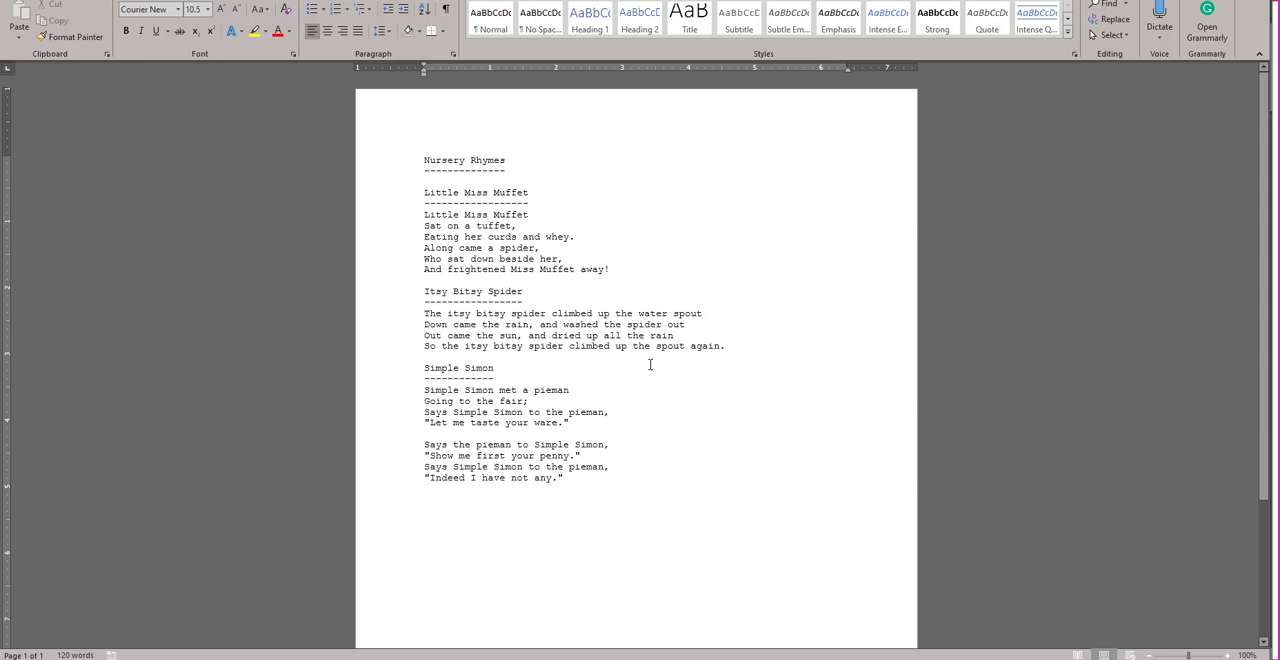
Step: Switch to Firefox and go back from the Word_1-1b.txt file page to the assignment instructions
{"action": "key", "text": "alt+Tab"}
{"action": "key", "text": "Tab"}
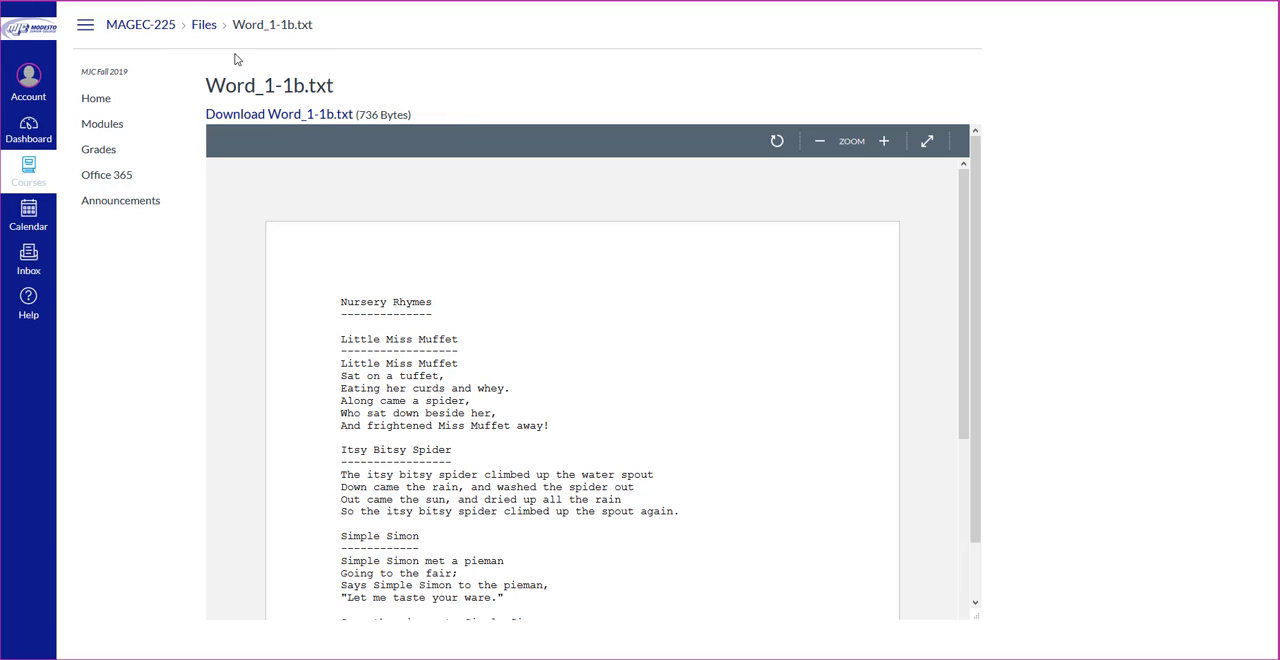
{"action": "right_click", "coordinate": [457, 48]}
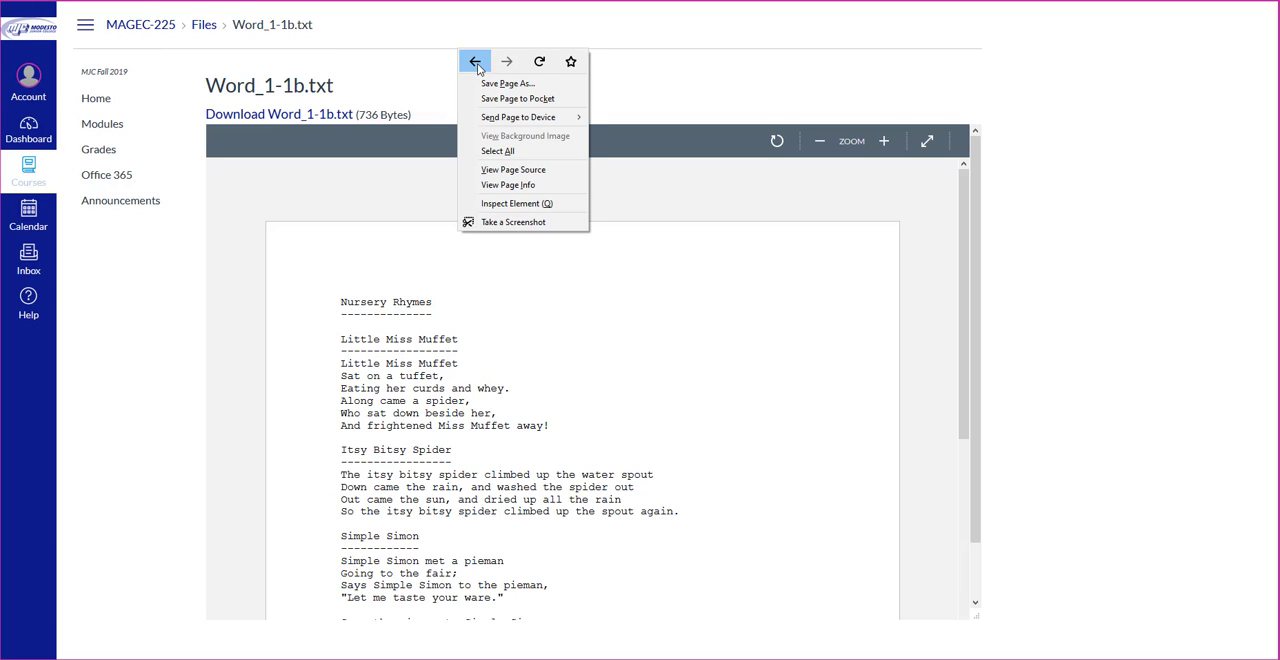
{"action": "left_click", "coordinate": [478, 69]}
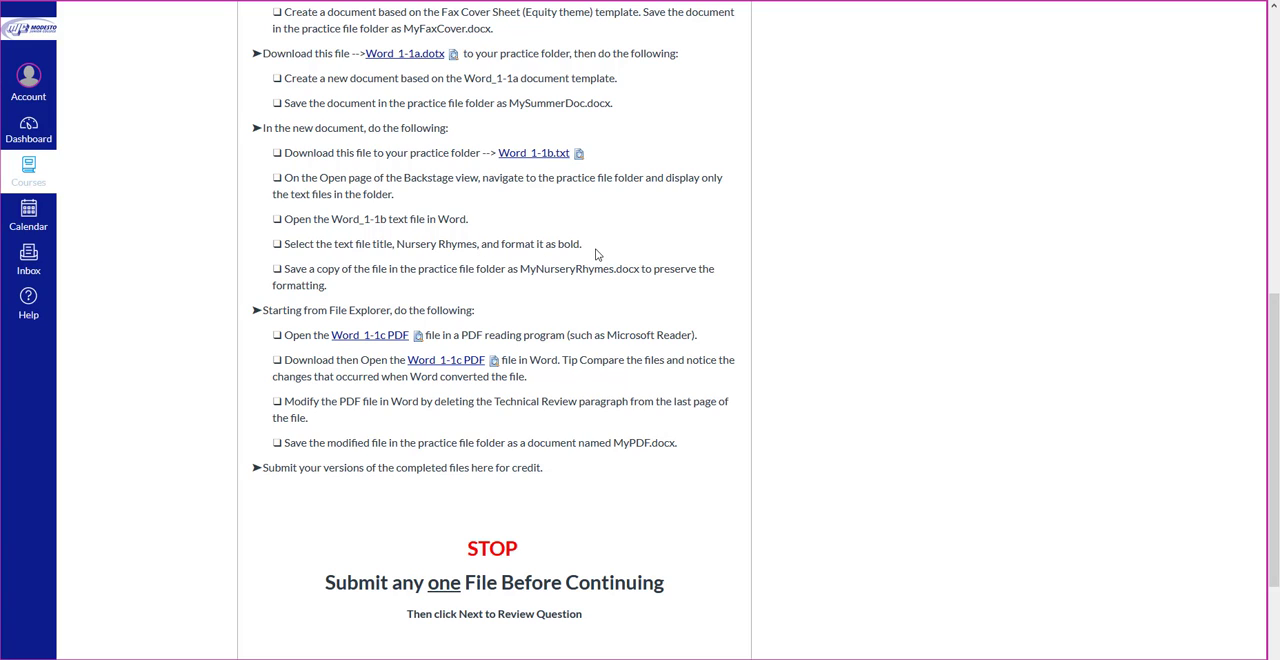
Step: Copy the file name MyNurseryRhymes, without its extension, from the assignment instructions
{"action": "left_click_drag", "start_coordinate": [614, 269], "coordinate": [519, 269]}
{"action": "left_click", "coordinate": [526, 269]}
{"action": "right_click", "coordinate": [526, 269]}
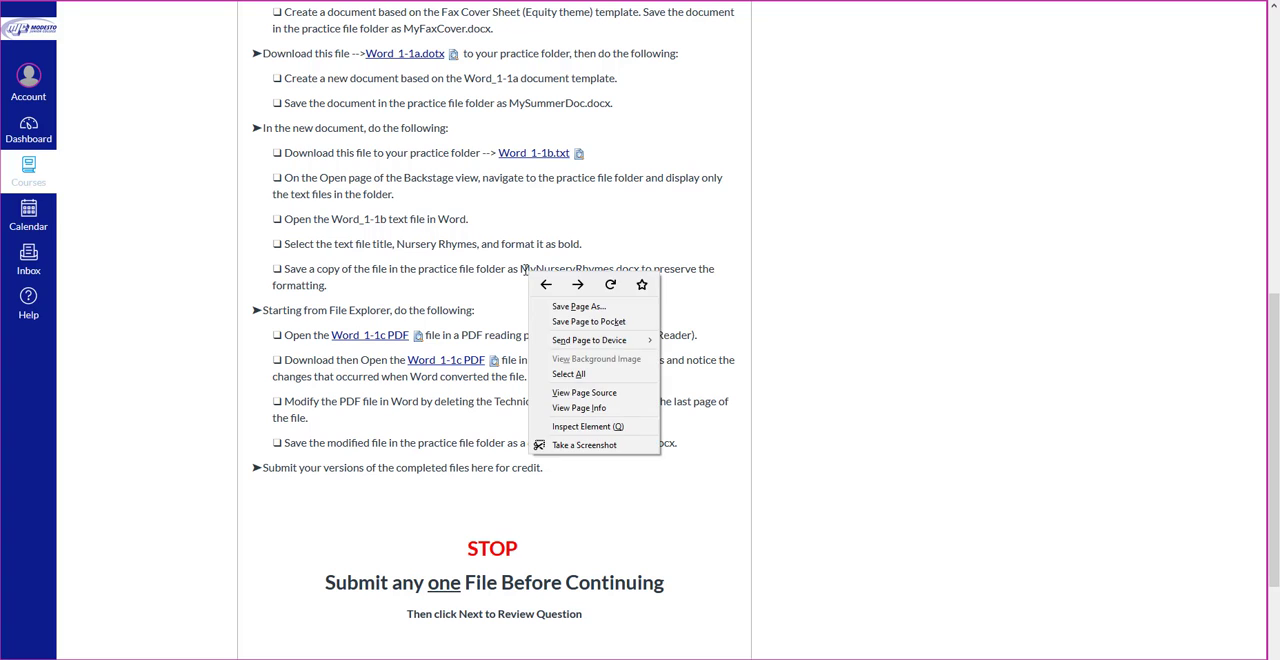
{"action": "left_click", "coordinate": [525, 270]}
{"action": "left_click_drag", "start_coordinate": [521, 269], "coordinate": [614, 269]}
{"action": "right_click", "coordinate": [614, 269]}
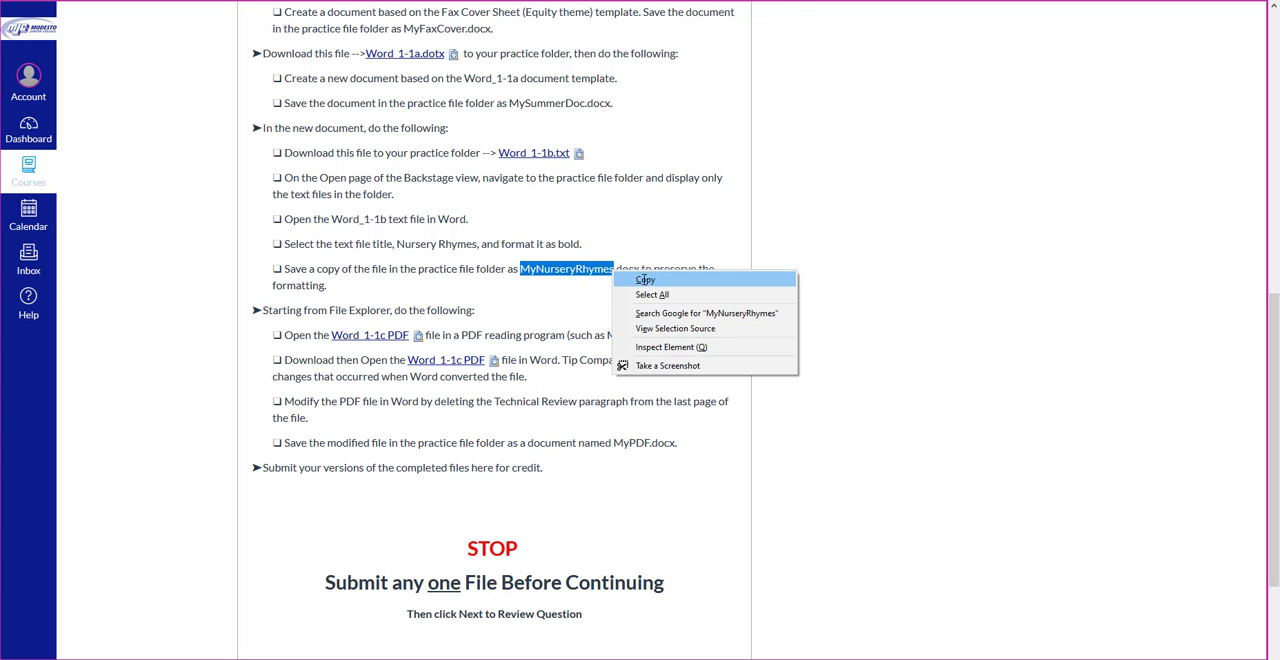
{"action": "left_click", "coordinate": [645, 282]}
Step: Switch back to Word and format the title Nursery Rhymes as bold
{"action": "key", "text": "alt+Tab"}
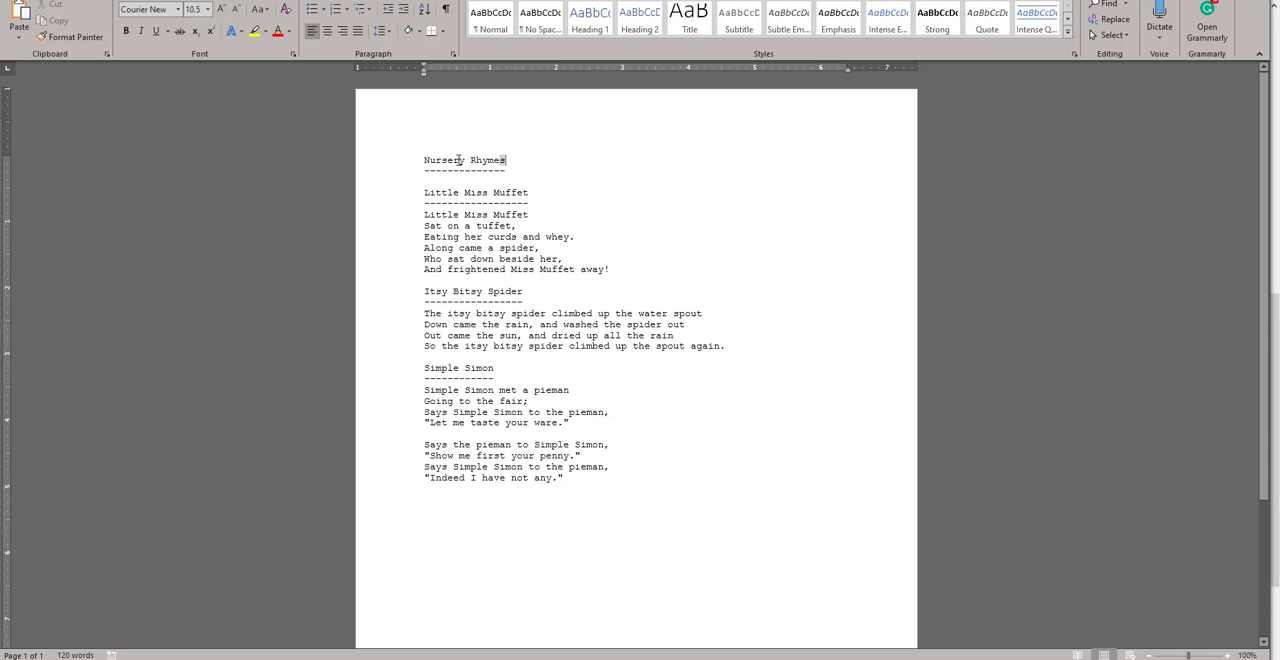
{"action": "left_click_drag", "start_coordinate": [508, 160], "coordinate": [424, 161]}
{"action": "key", "text": "ctrl+b"}
{"action": "key", "text": "Down"}
{"action": "key", "text": "Down"}
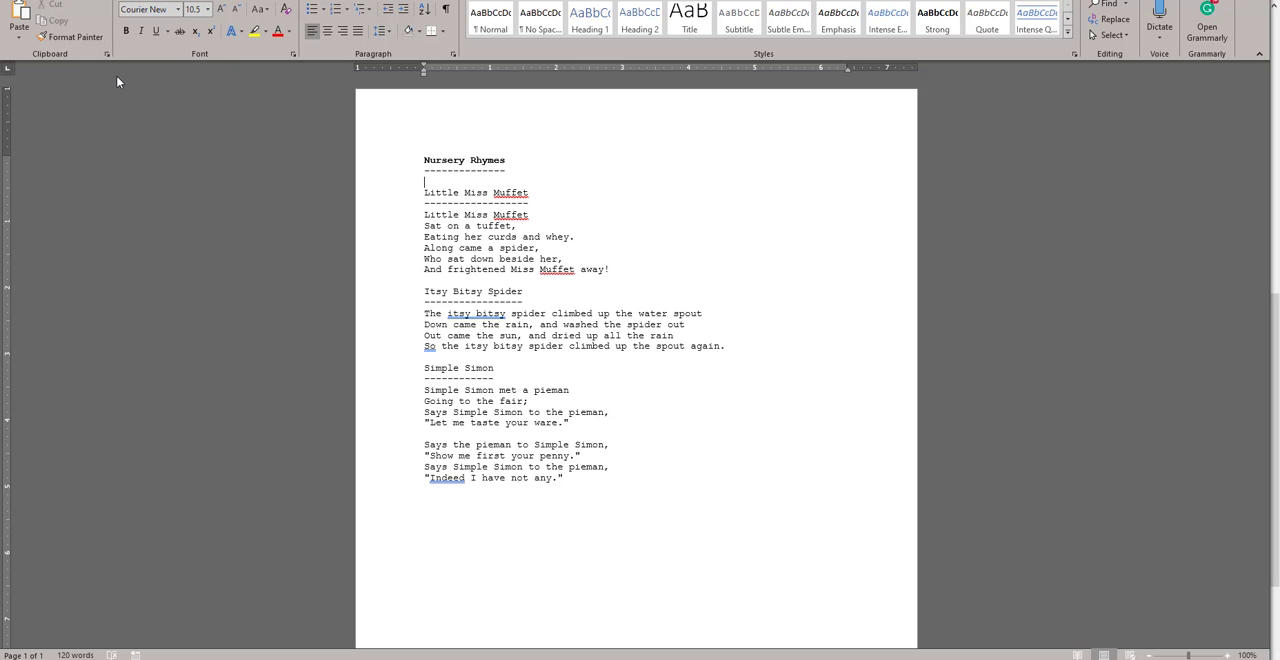
Step: Save a copy in the PracticeFiles folder as MyNurseryRhymes in Word Document (*.docx) format
{"action": "key", "text": "alt+f"}
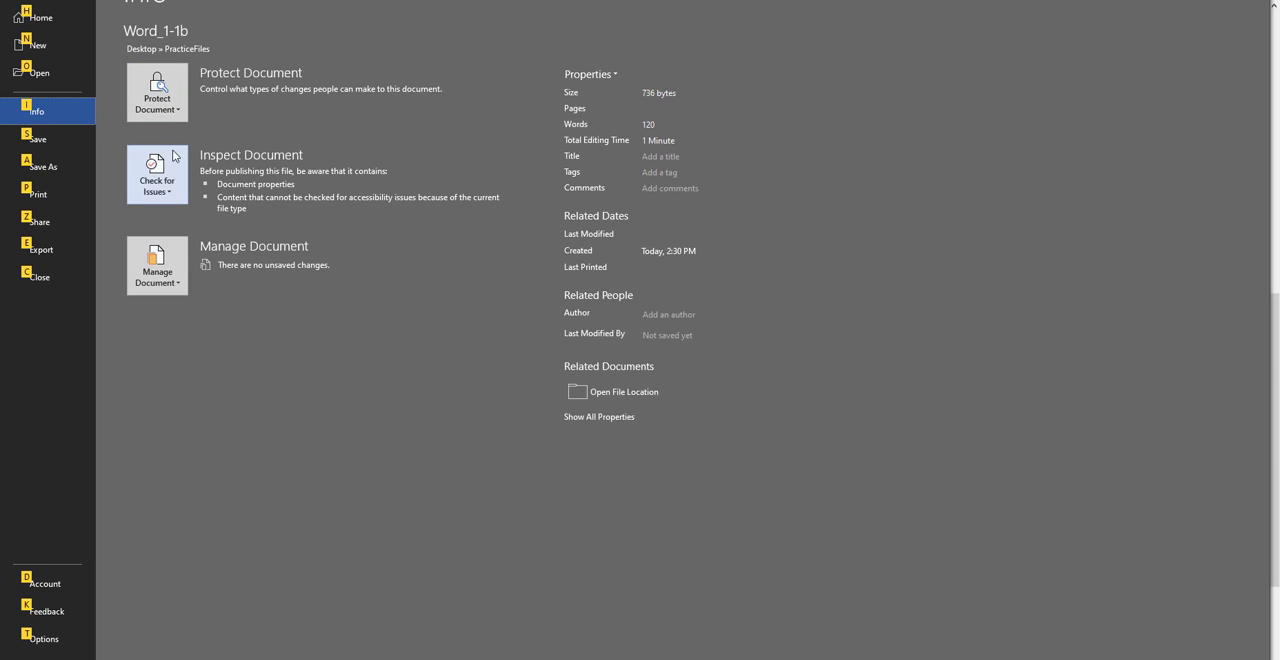
{"action": "left_click", "coordinate": [46, 168]}
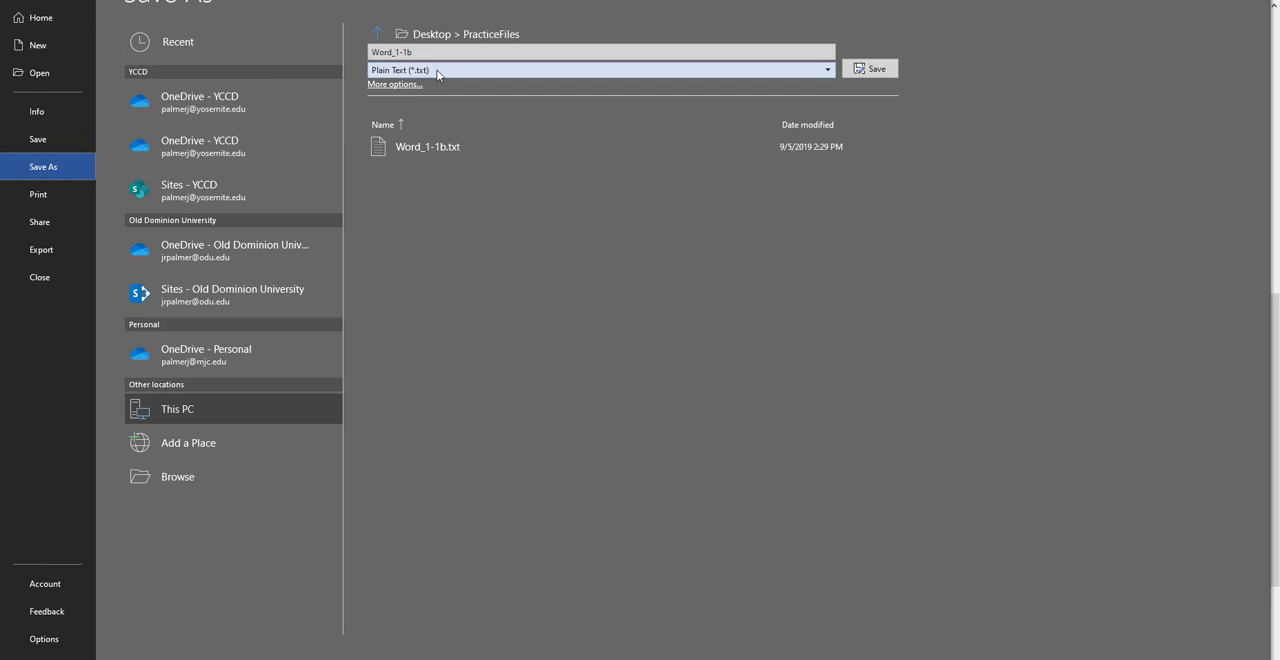
{"action": "left_click", "coordinate": [398, 72]}
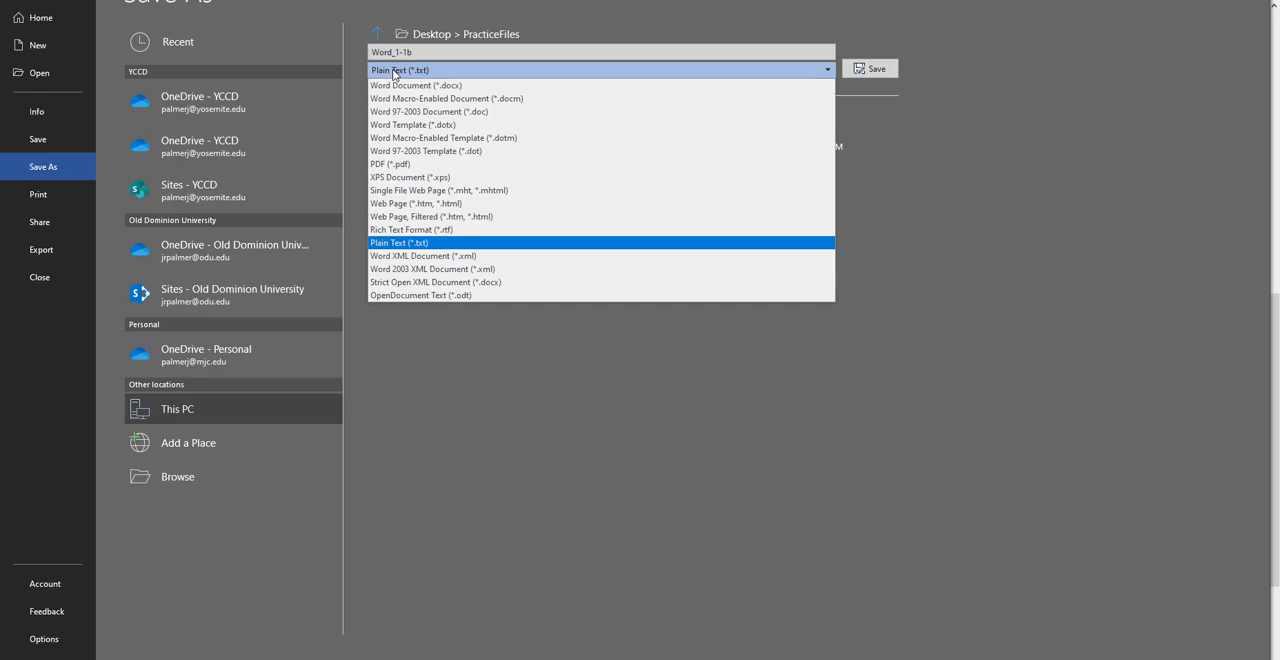
{"action": "left_click", "coordinate": [415, 86]}
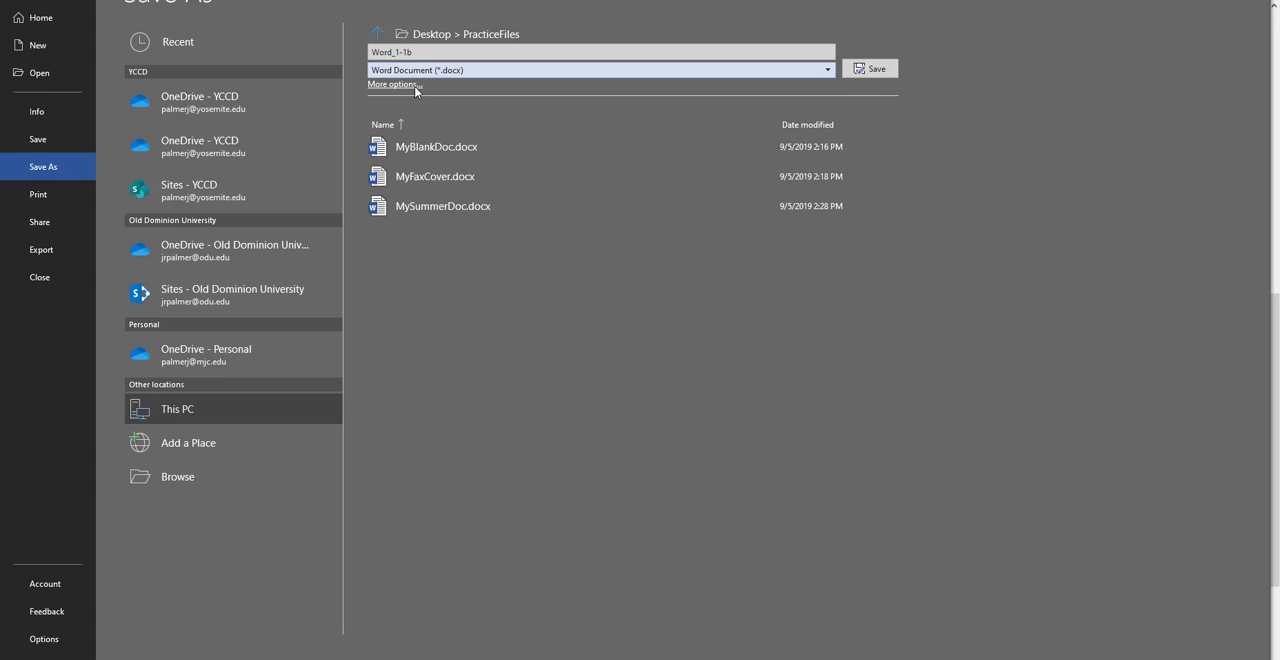
{"action": "left_click", "coordinate": [437, 50]}
{"action": "type", "text": "MyNurseryRhymes"}
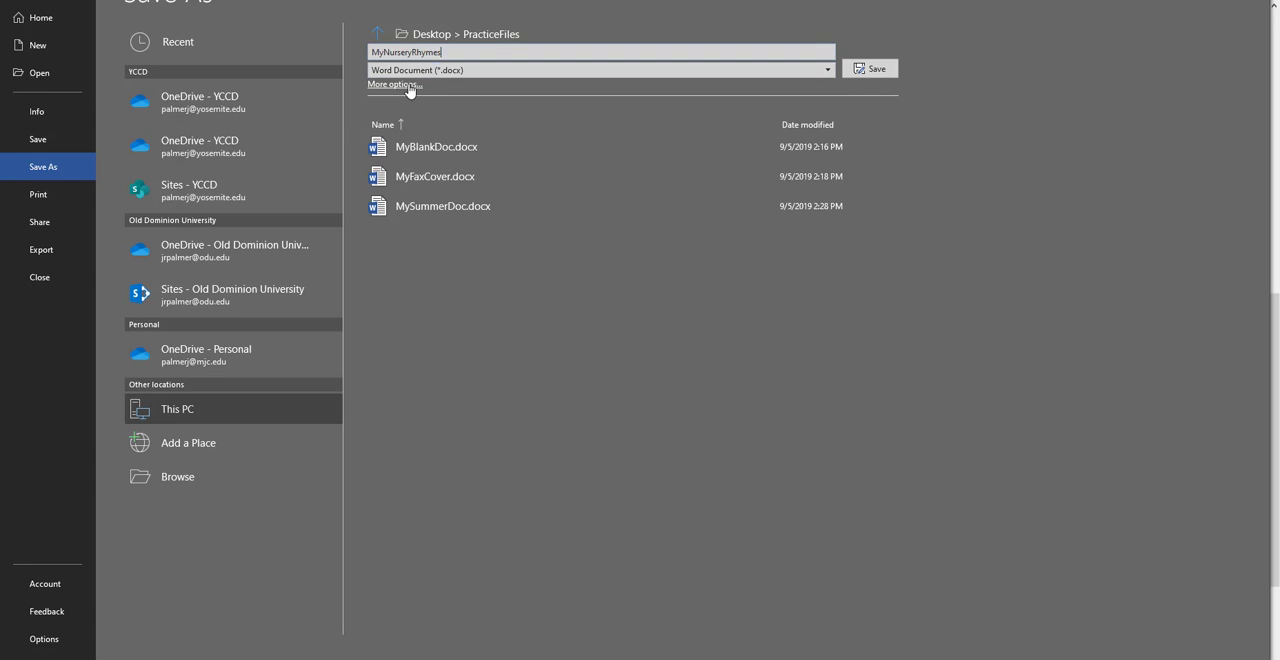
{"action": "left_click", "coordinate": [875, 71]}
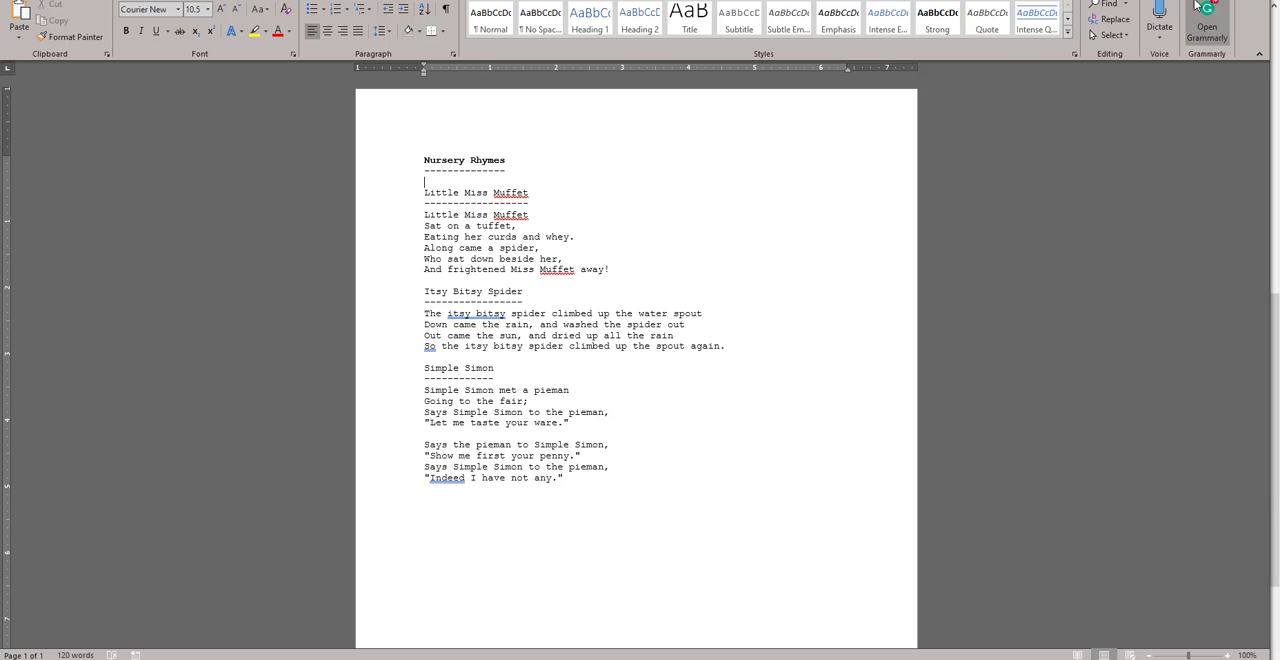
Step: Switch to the assignment page in Firefox, preview the Word_1-1c PDF within it, and view its last page
{"action": "key", "text": "alt+Tab"}
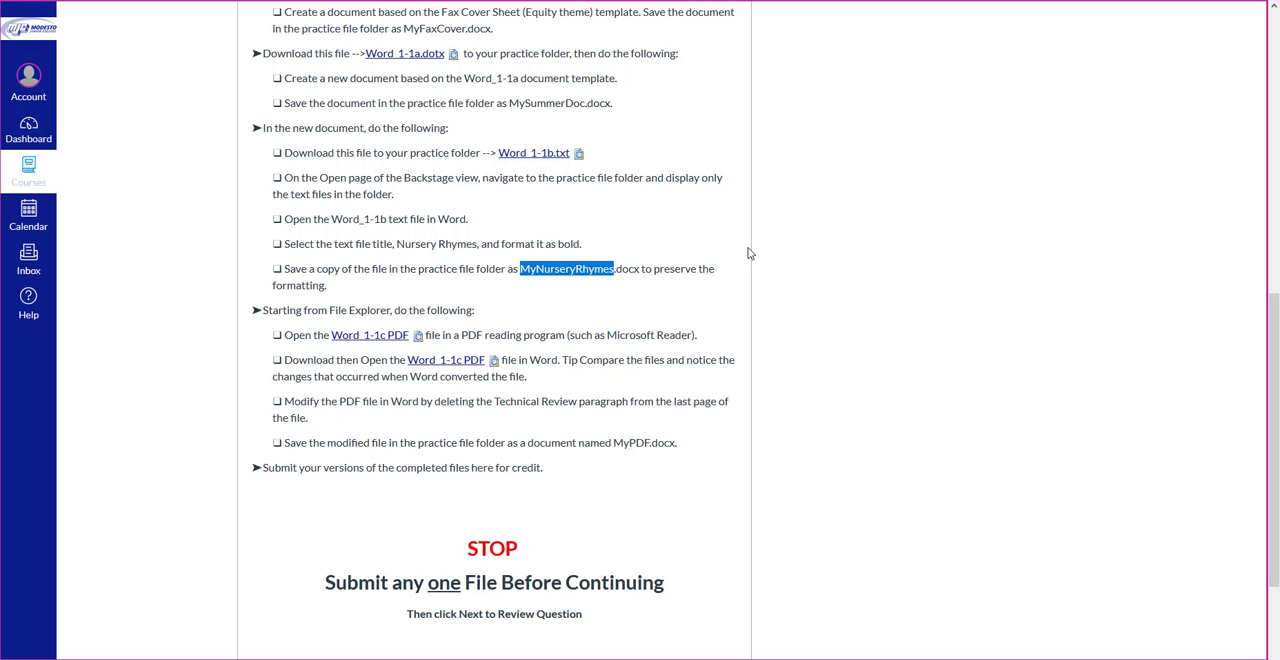
{"action": "scroll", "coordinate": [591, 333], "scroll_direction": "down", "scroll_amount": 3}
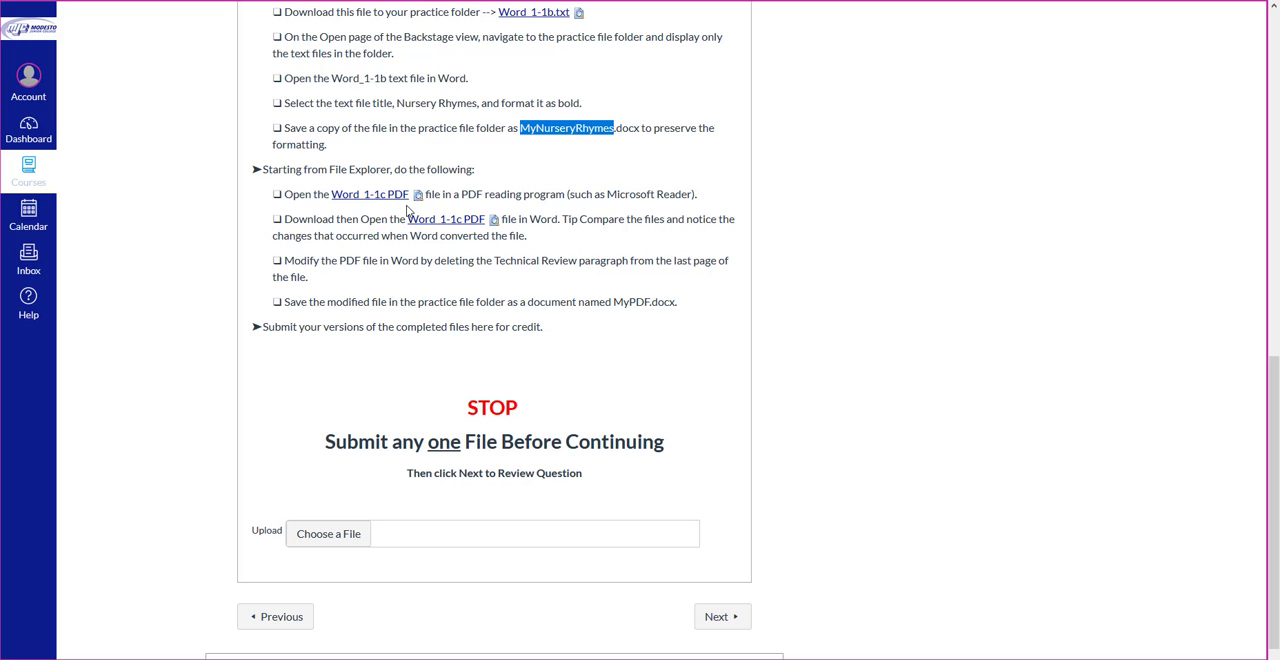
{"action": "left_click", "coordinate": [418, 199]}
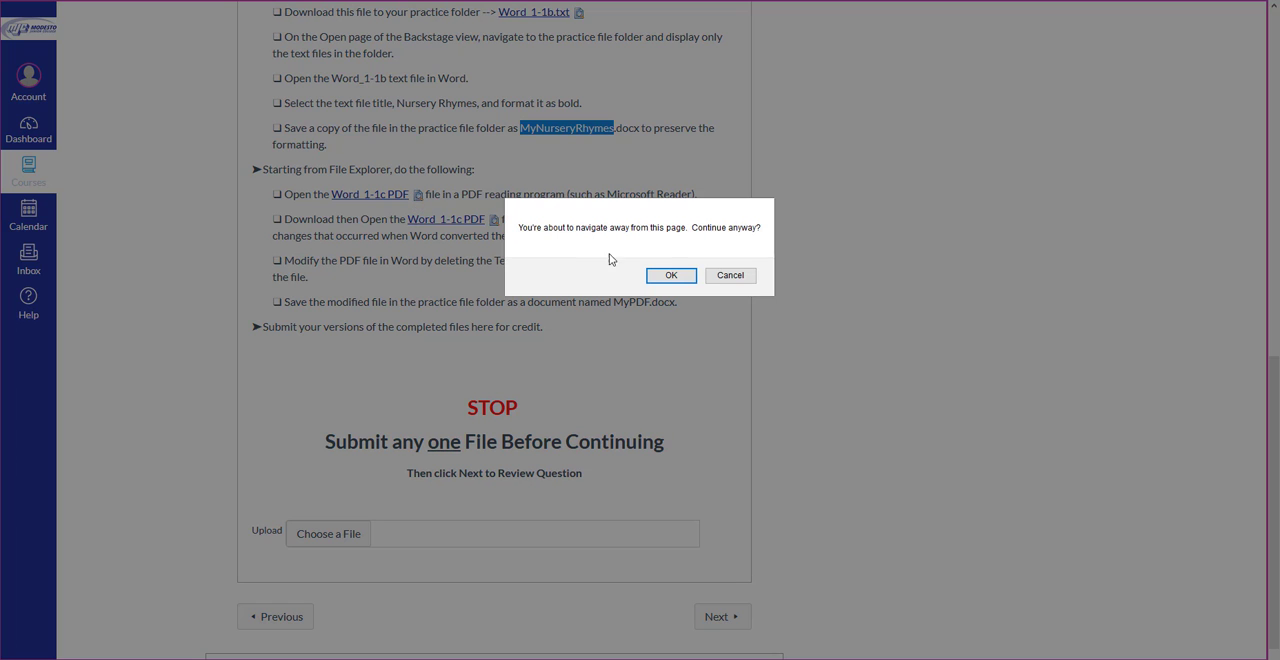
{"action": "left_click", "coordinate": [668, 276]}
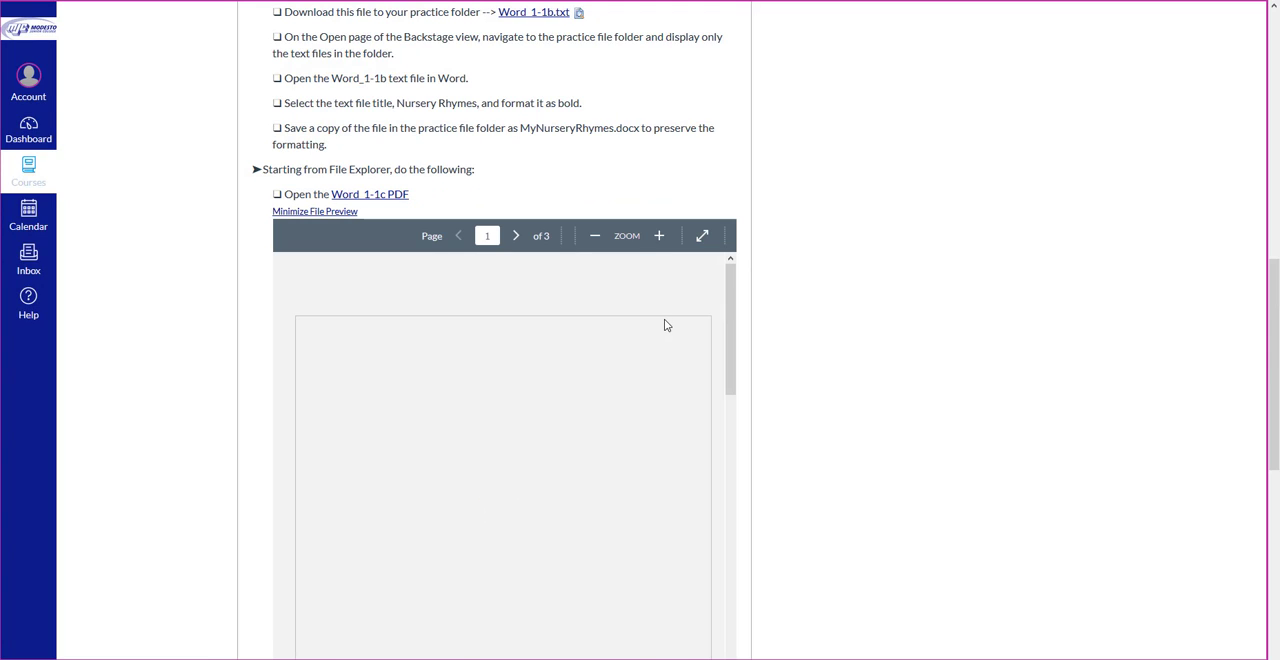
{"action": "left_click_drag", "start_coordinate": [730, 308], "coordinate": [737, 537]}
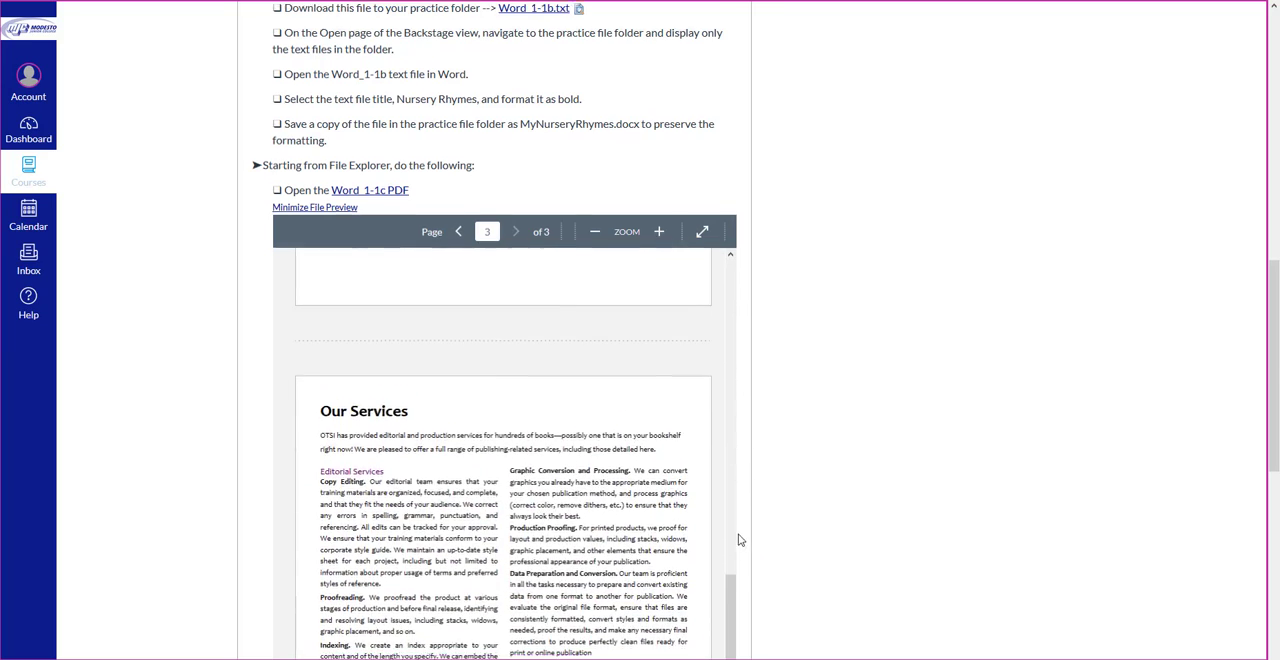
Step: Download the Word_1-1c PDF from the assignment instructions to the practice folder as Word_1-1c.pdf
{"action": "scroll", "coordinate": [723, 520], "scroll_direction": "down", "scroll_amount": 6}
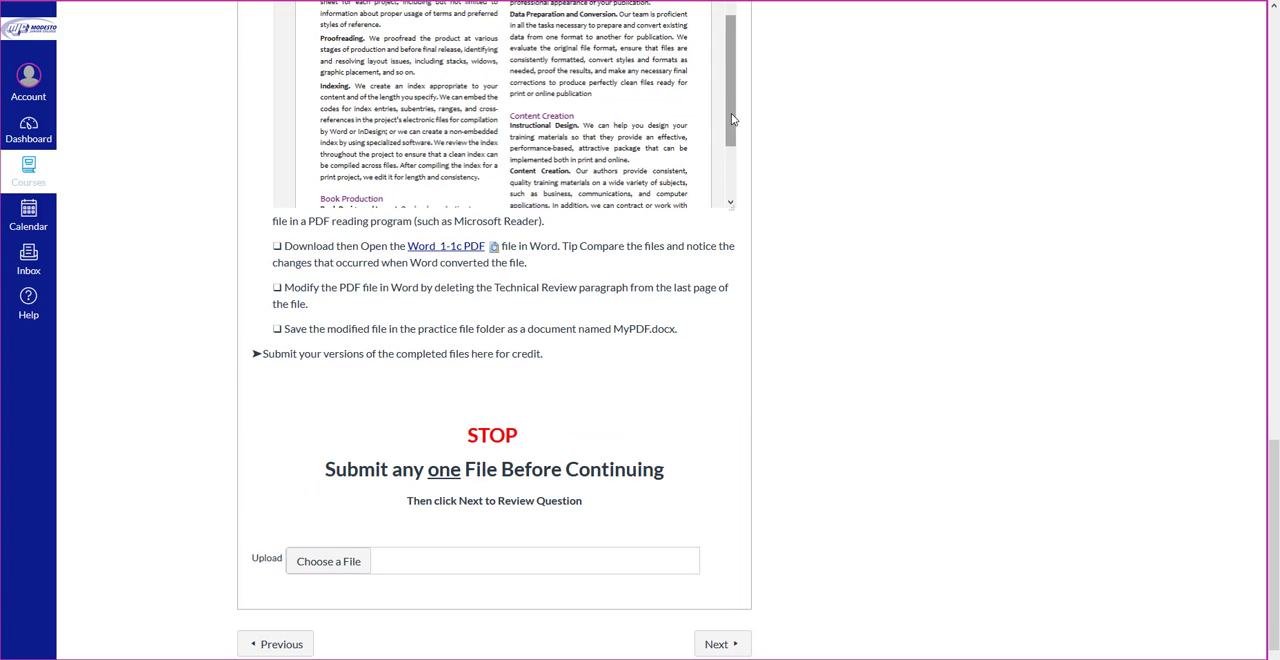
{"action": "mouse_move", "coordinate": [731, 115]}
{"action": "left_mouse_down"}
{"action": "mouse_move", "coordinate": [738, 170]}
{"action": "mouse_move", "coordinate": [735, 132]}
{"action": "left_mouse_up"}
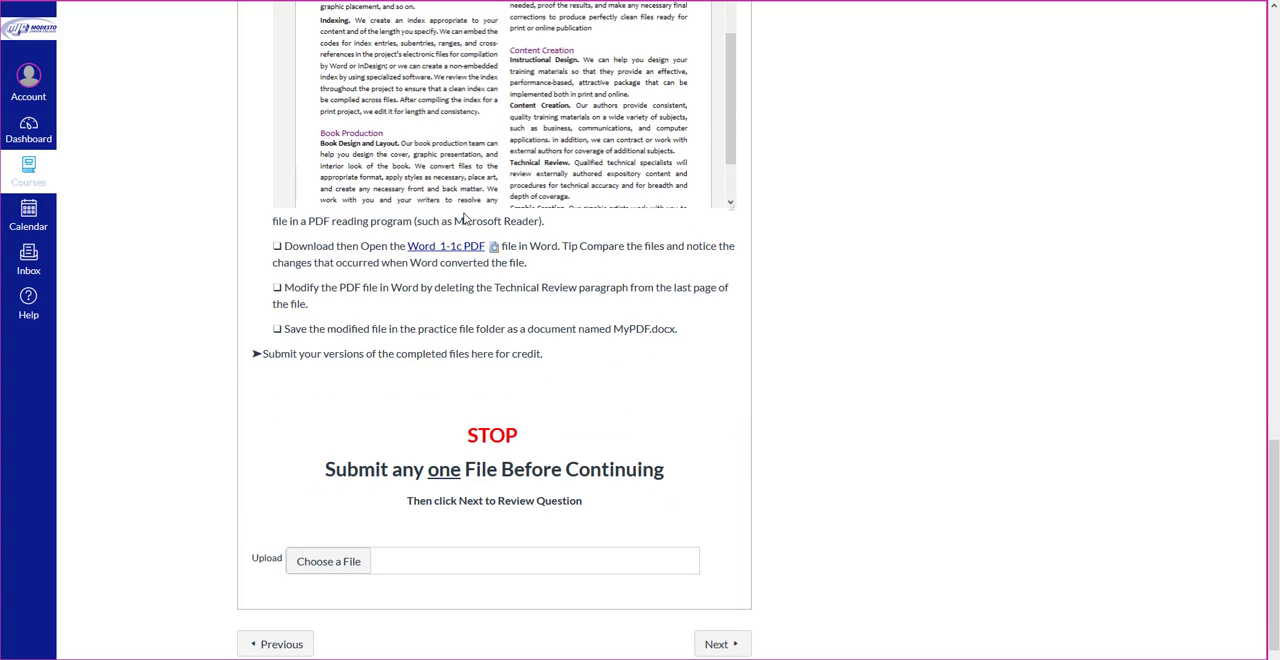
{"action": "right_click", "coordinate": [462, 250]}
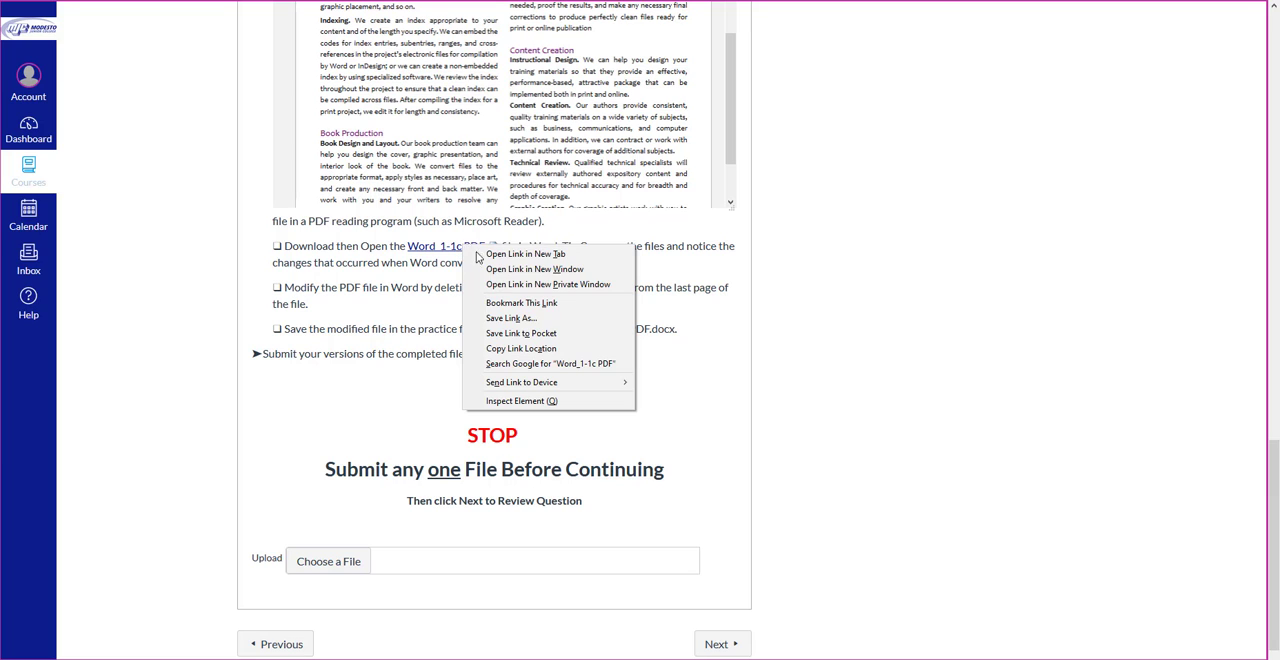
{"action": "left_click", "coordinate": [514, 320]}
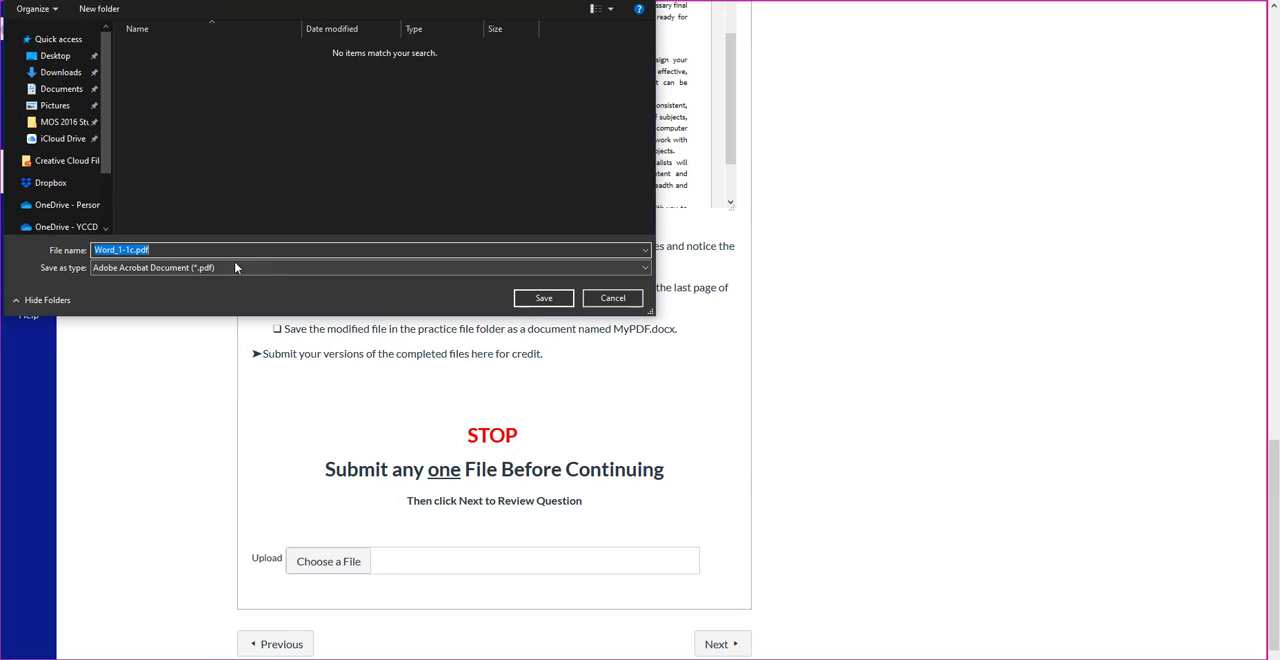
{"action": "left_click", "coordinate": [542, 300]}
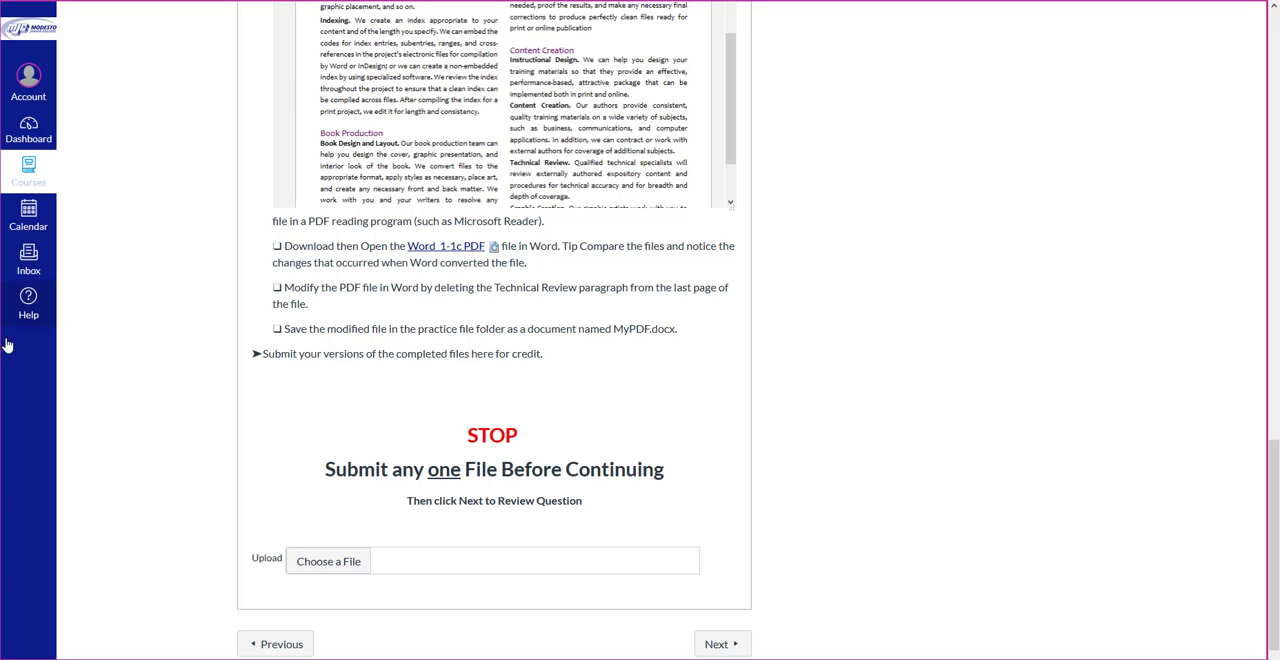
Step: Switch to Word and browse for a file to open in PracticeFiles, showing only PDF Files (*.pdf)
{"action": "mouse_move", "coordinate": [0, 378]}
{"action": "left_click", "coordinate": [95, 343]}
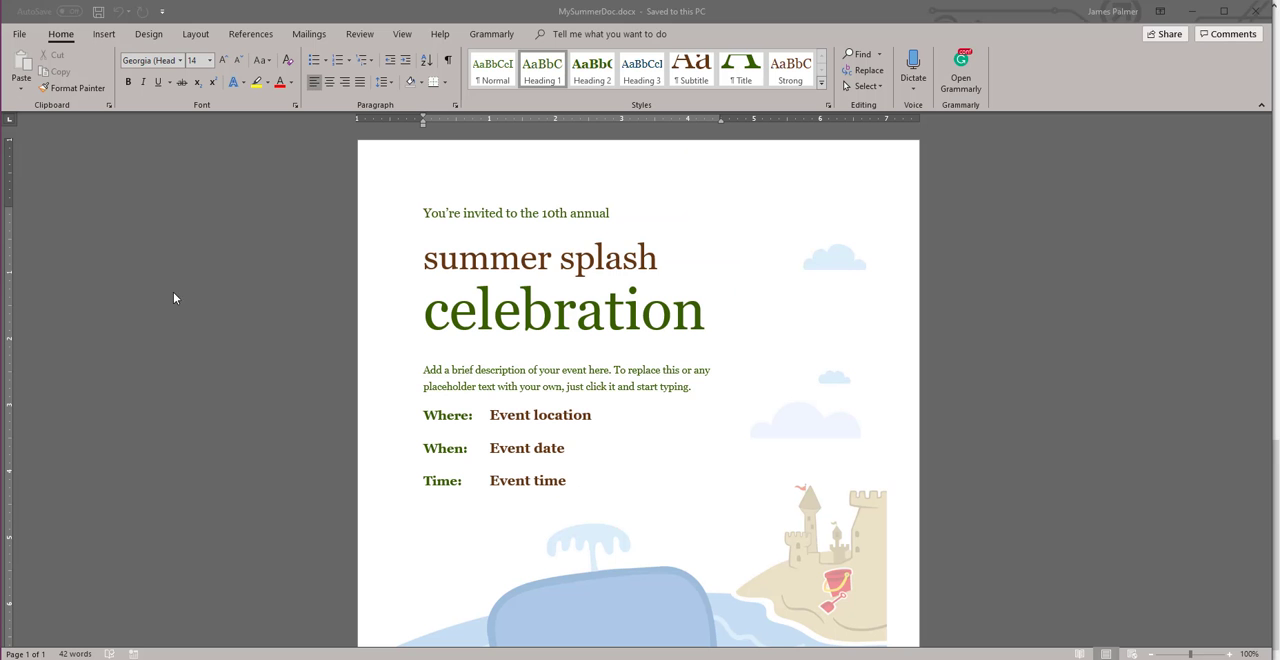
{"action": "left_click", "coordinate": [15, 38]}
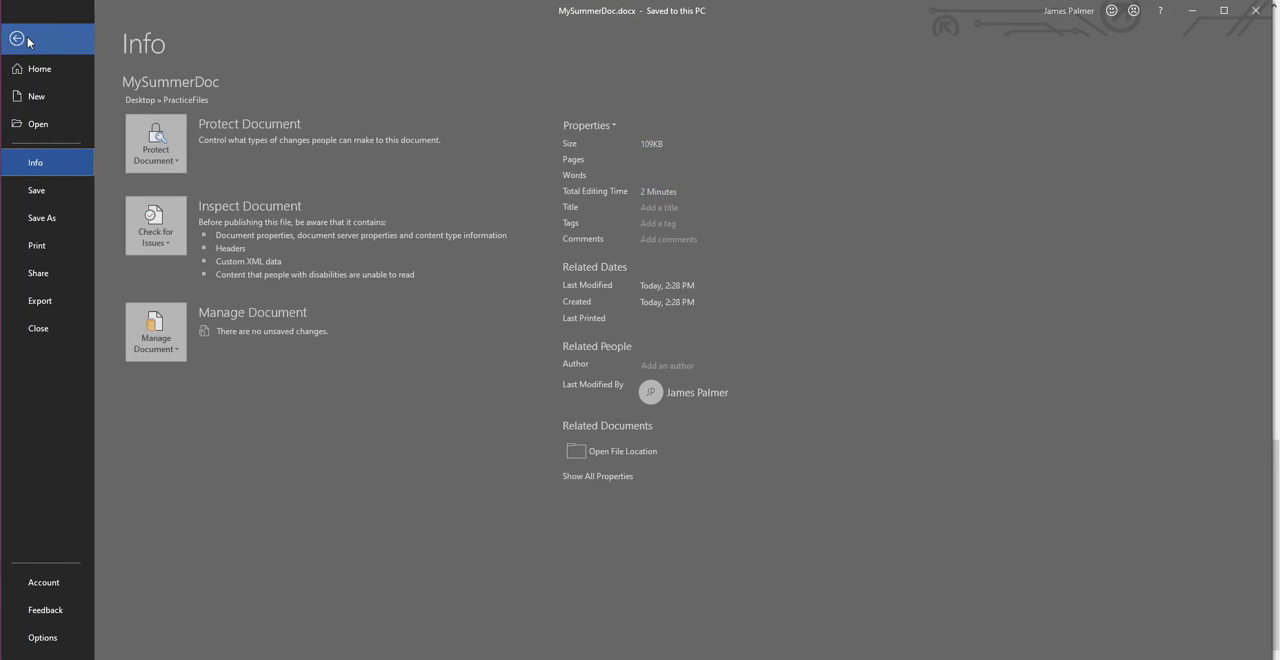
{"action": "left_click", "coordinate": [60, 125]}
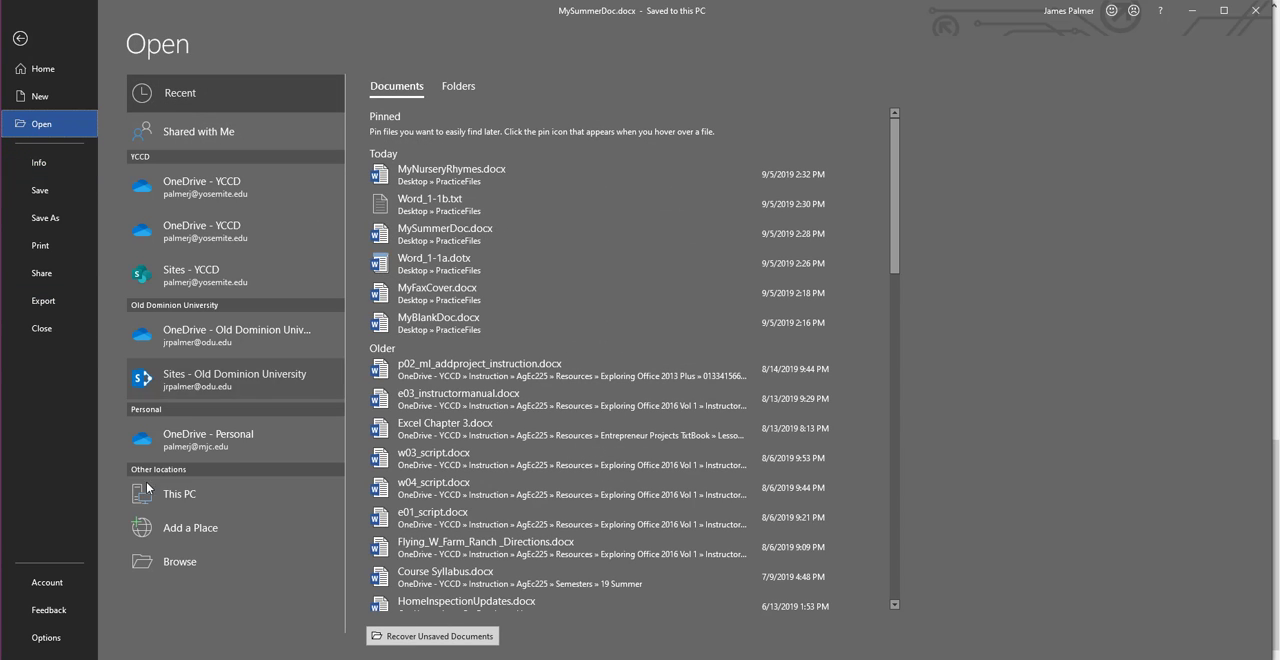
{"action": "left_click", "coordinate": [177, 560]}
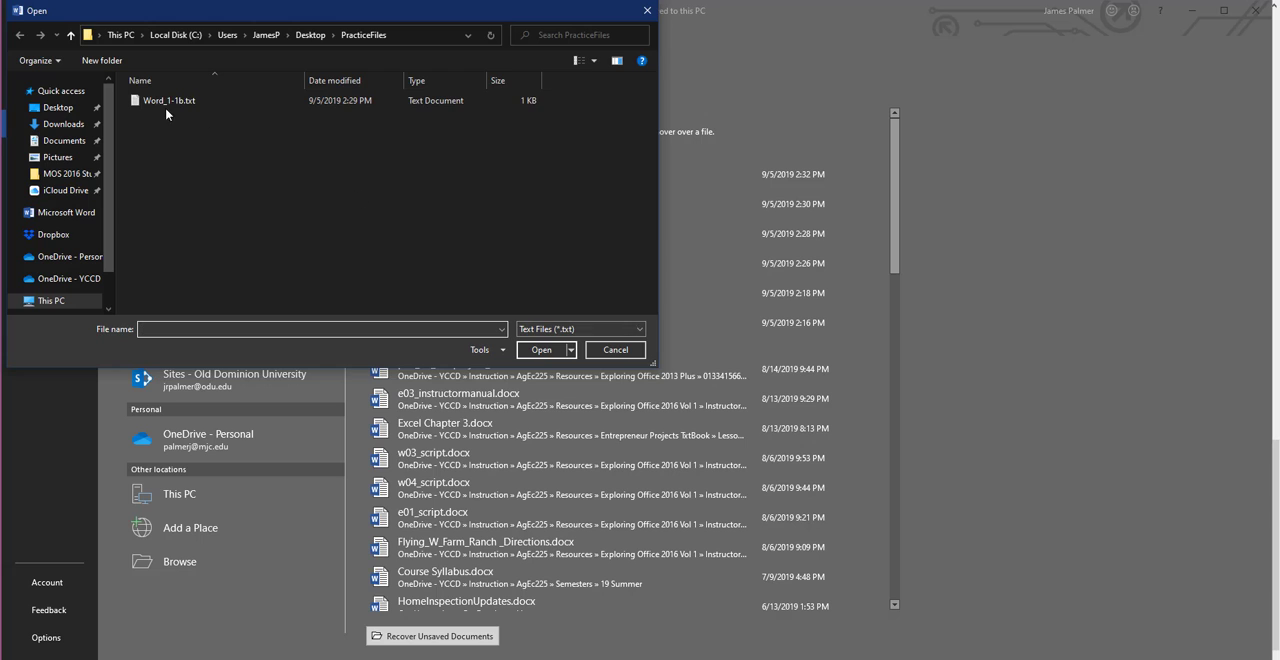
{"action": "left_click", "coordinate": [551, 329]}
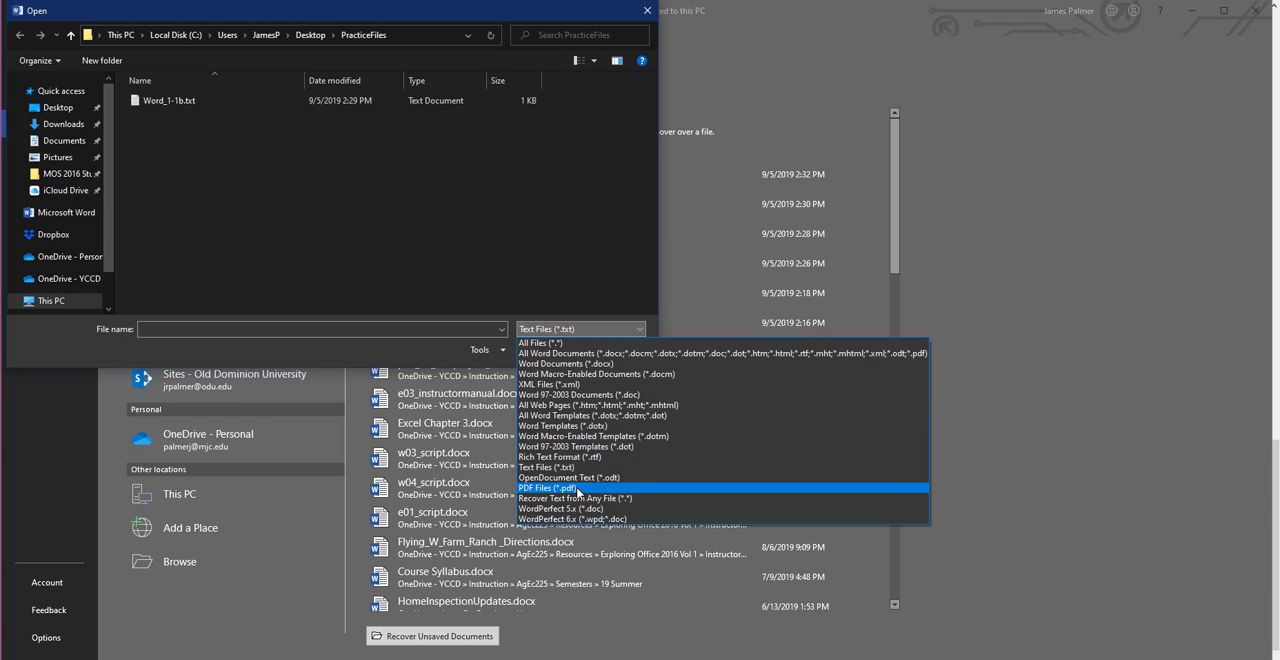
{"action": "left_click", "coordinate": [577, 488]}
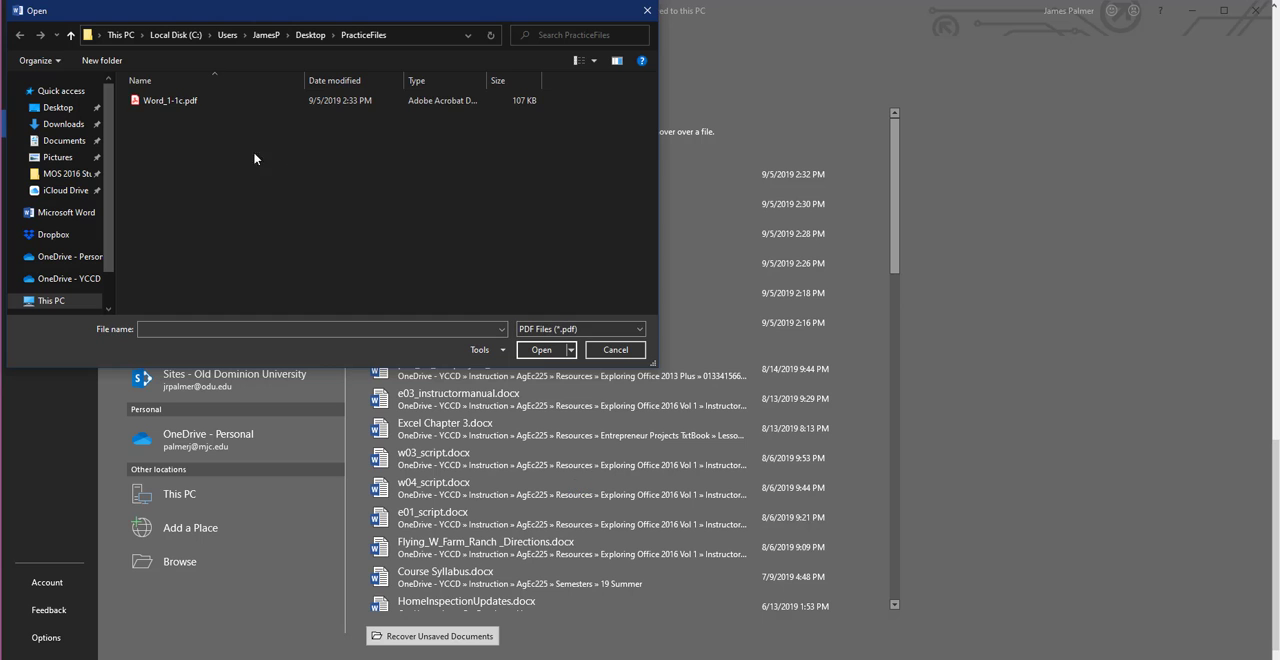
Step: Open Word_1-1c.pdf, accept its conversion to an editable Word document, and enable editing
{"action": "left_click", "coordinate": [191, 102]}
{"action": "left_click", "coordinate": [541, 349]}
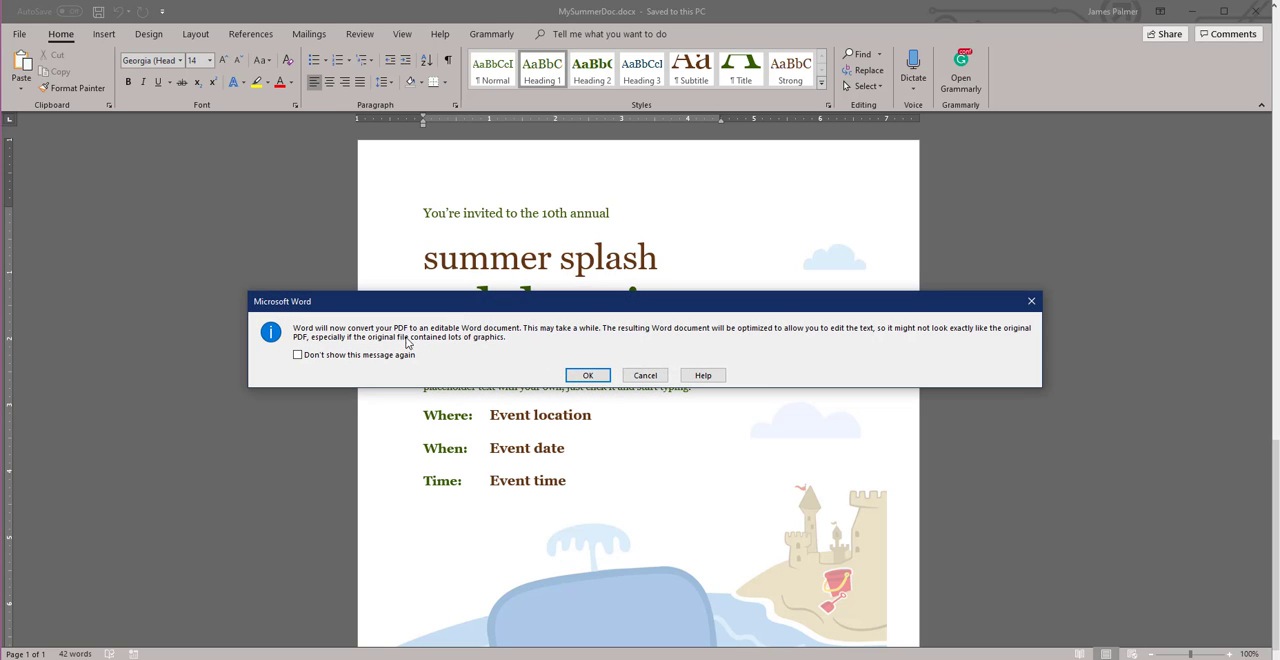
{"action": "left_click", "coordinate": [589, 377]}
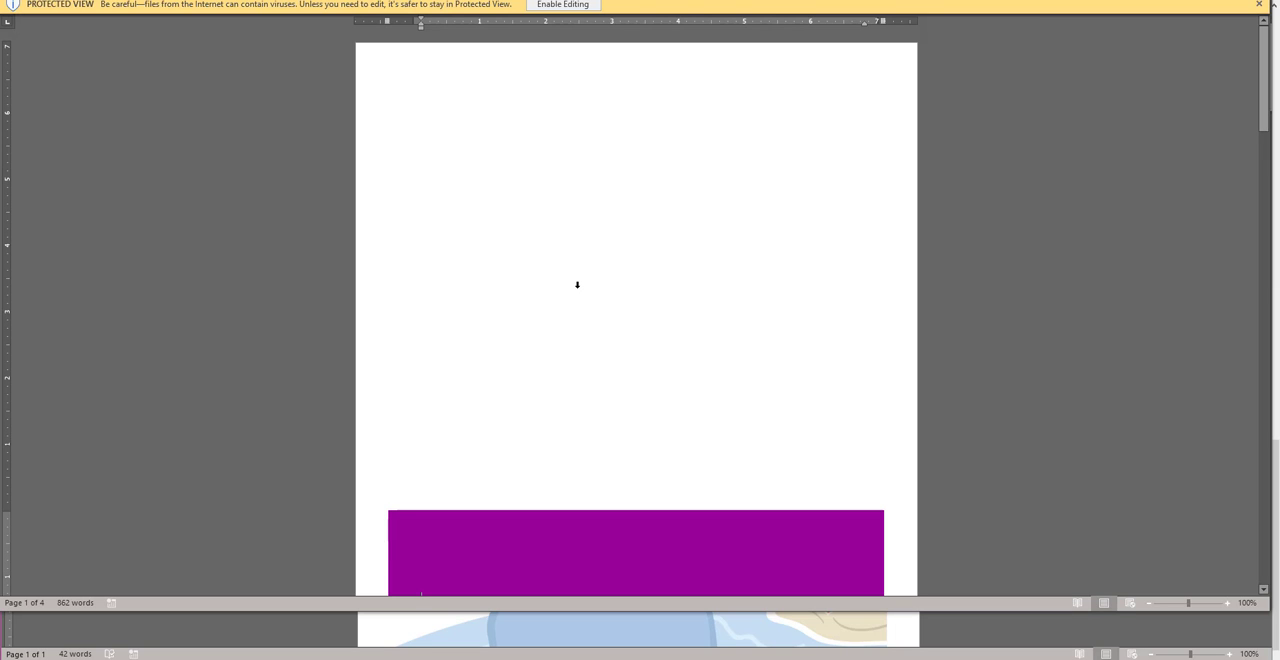
{"action": "left_click", "coordinate": [570, 4]}
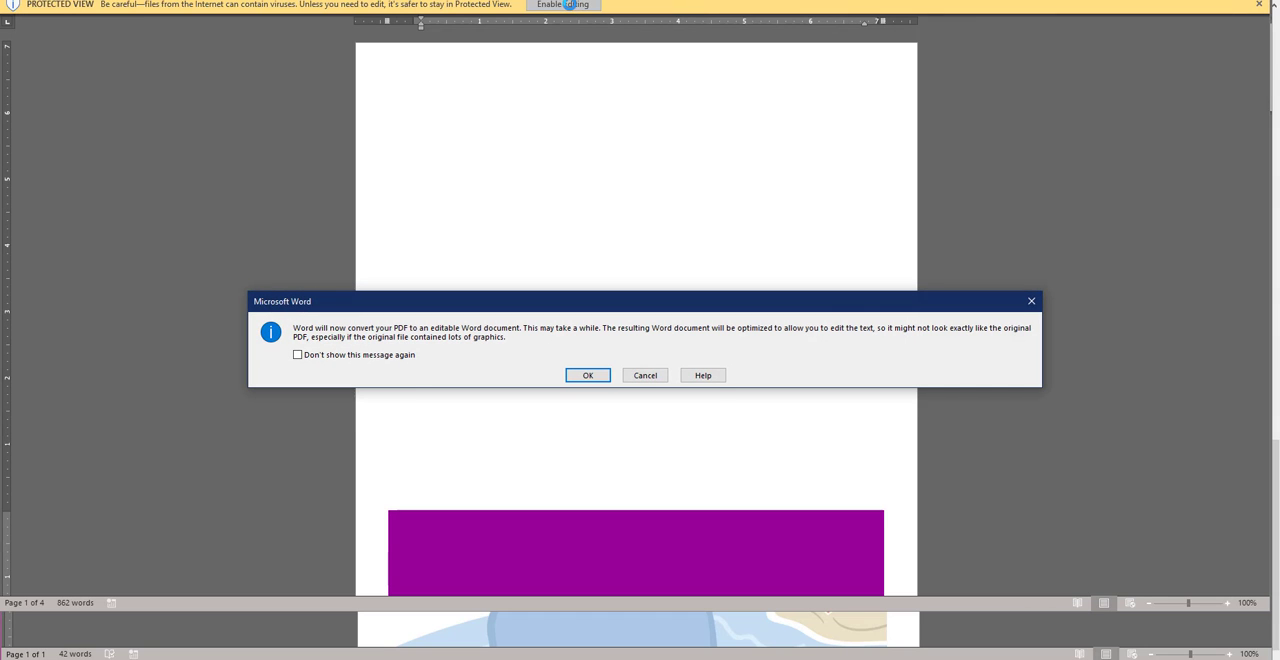
{"action": "left_click", "coordinate": [580, 368]}
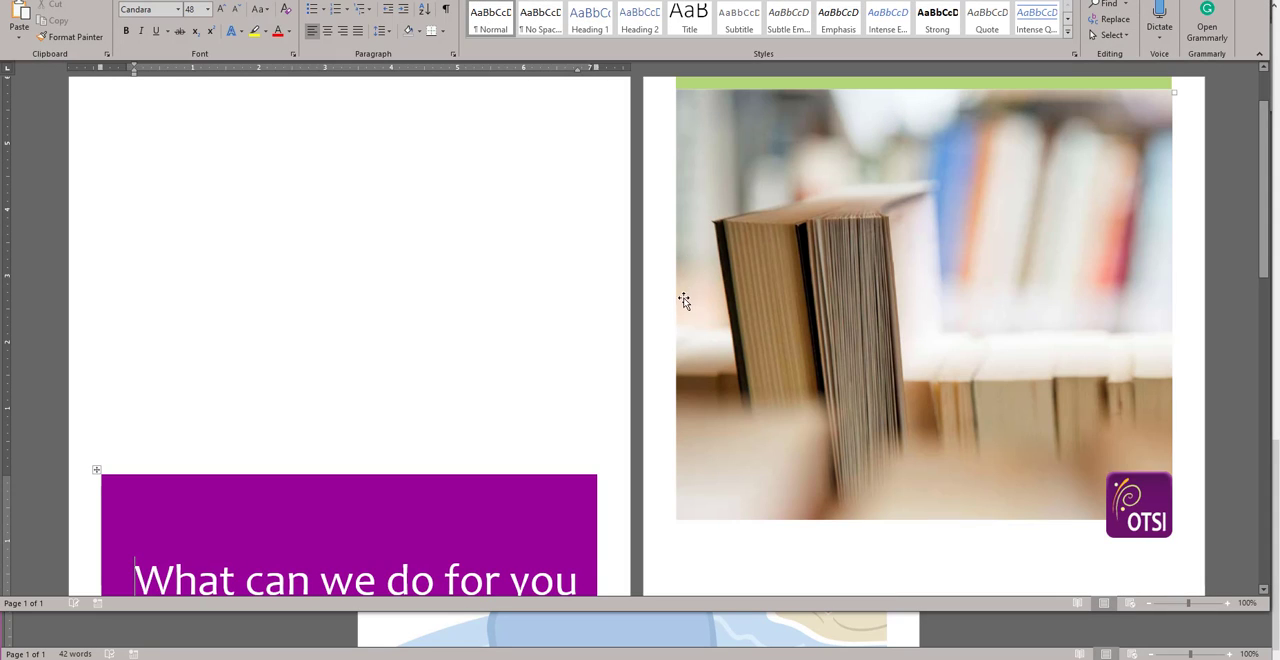
Step: Look through the converted document's first pages, then switch to Firefox and view the original PDF's cover page full screen for comparison
{"action": "scroll", "coordinate": [770, 390], "scroll_direction": "down", "scroll_amount": 3}
{"action": "scroll", "coordinate": [700, 385], "scroll_direction": "down", "scroll_amount": 3}
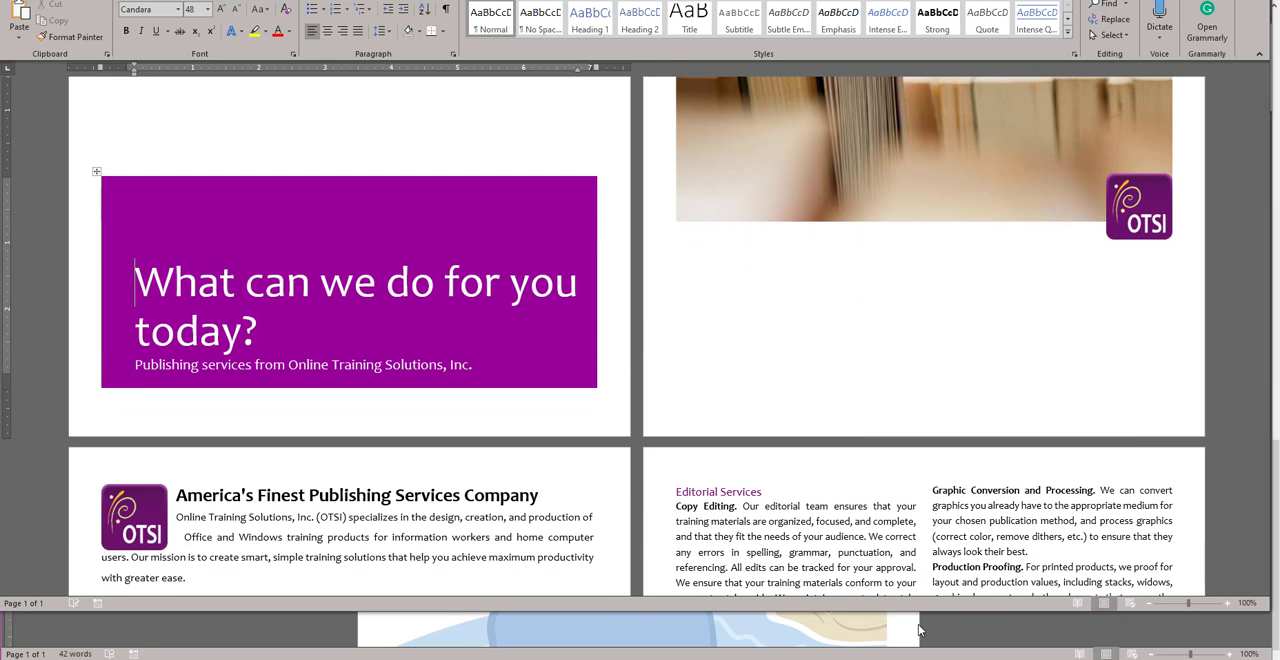
{"action": "key", "text": "alt+Tab"}
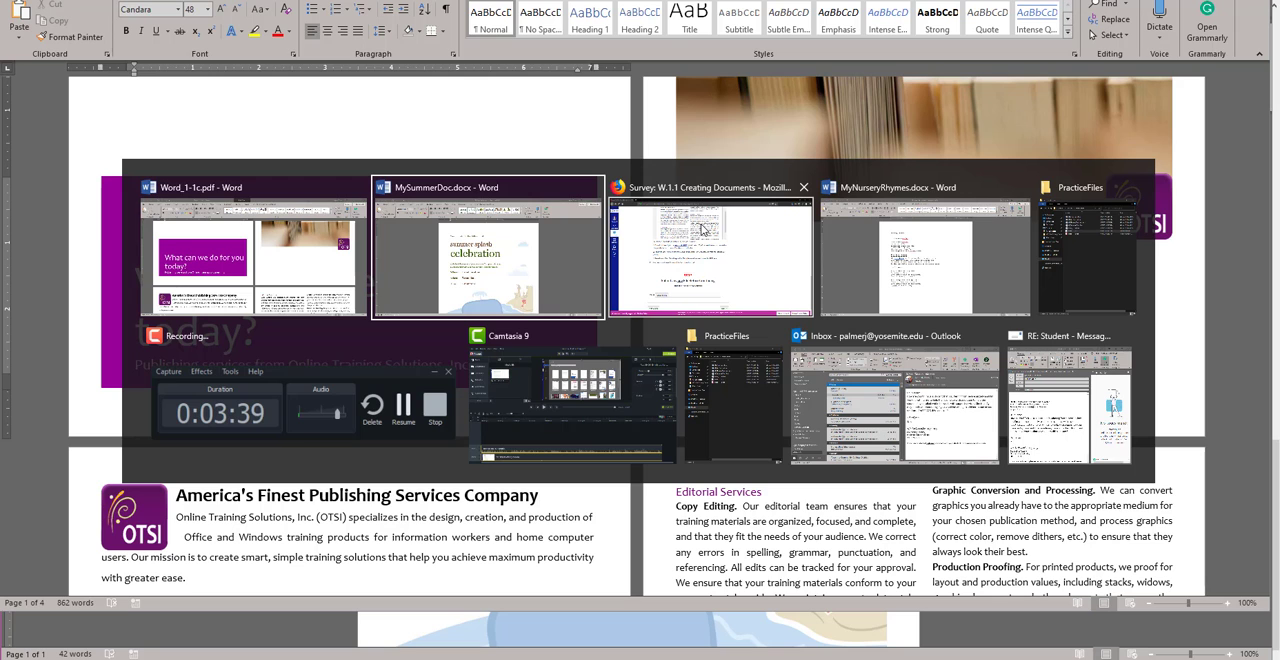
{"action": "left_click", "coordinate": [708, 225]}
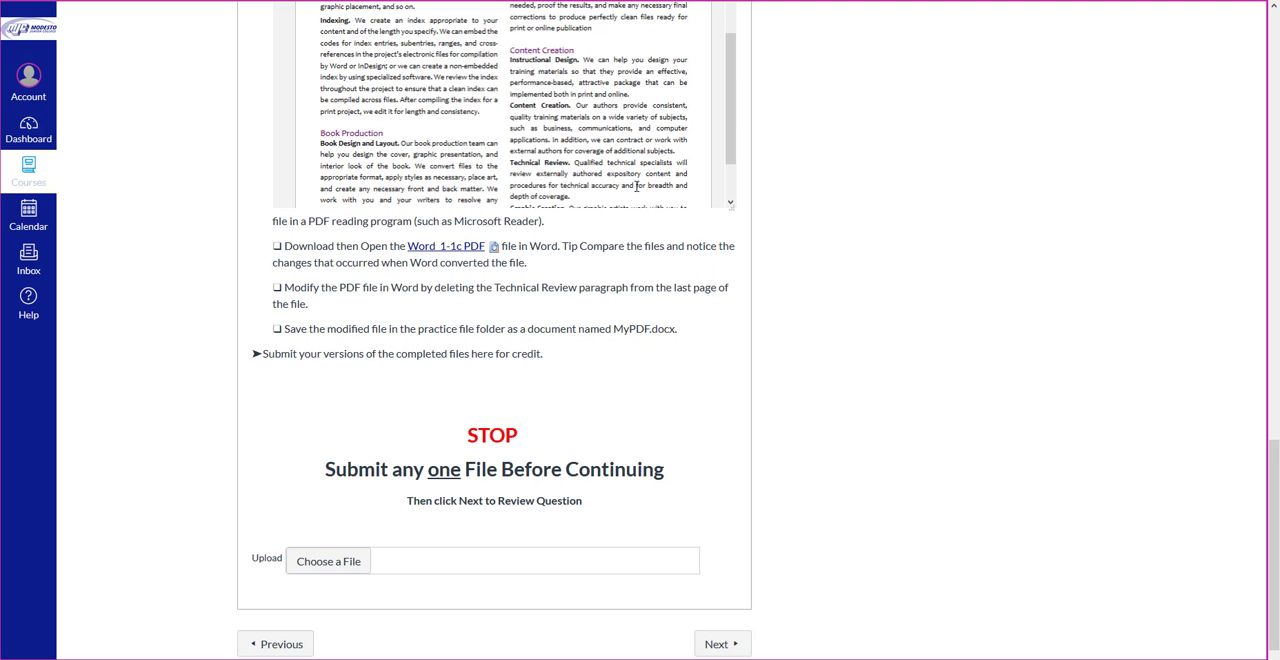
{"action": "scroll", "coordinate": [722, 117], "scroll_direction": "up", "scroll_amount": 5}
{"action": "scroll", "coordinate": [814, 177], "scroll_direction": "up", "scroll_amount": 5}
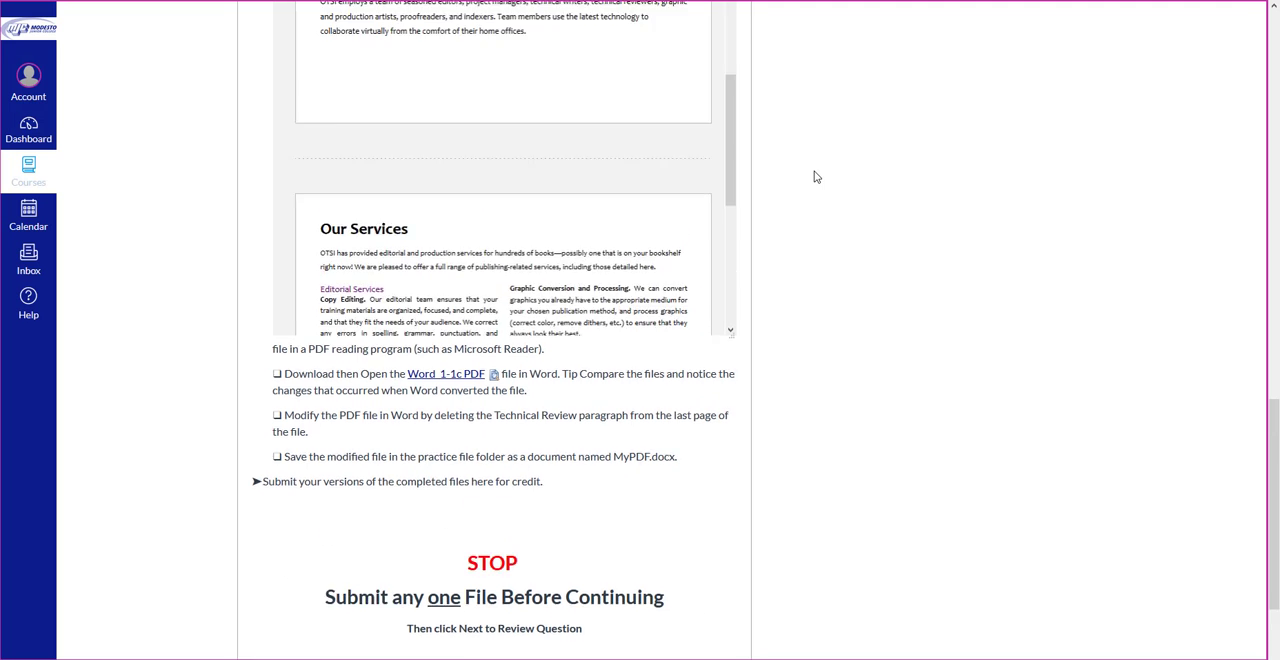
{"action": "left_click_drag", "start_coordinate": [731, 534], "coordinate": [717, 313]}
{"action": "left_click", "coordinate": [702, 235]}
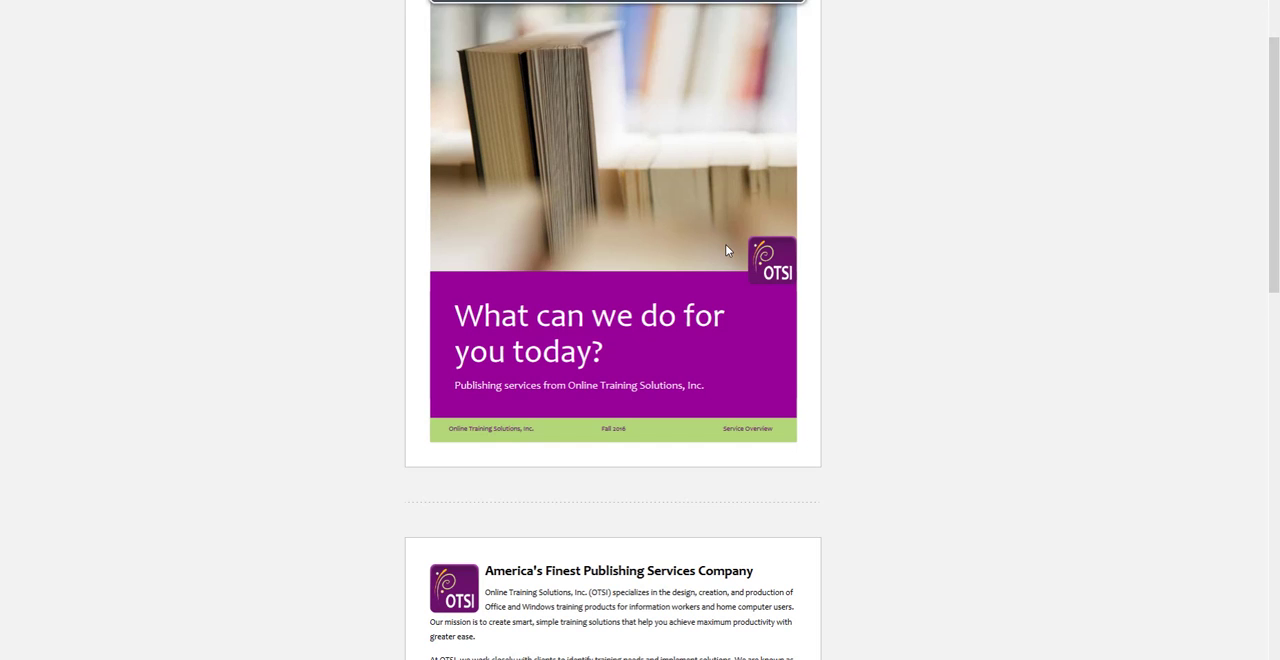
{"action": "scroll", "coordinate": [834, 311], "scroll_direction": "up", "scroll_amount": 2}
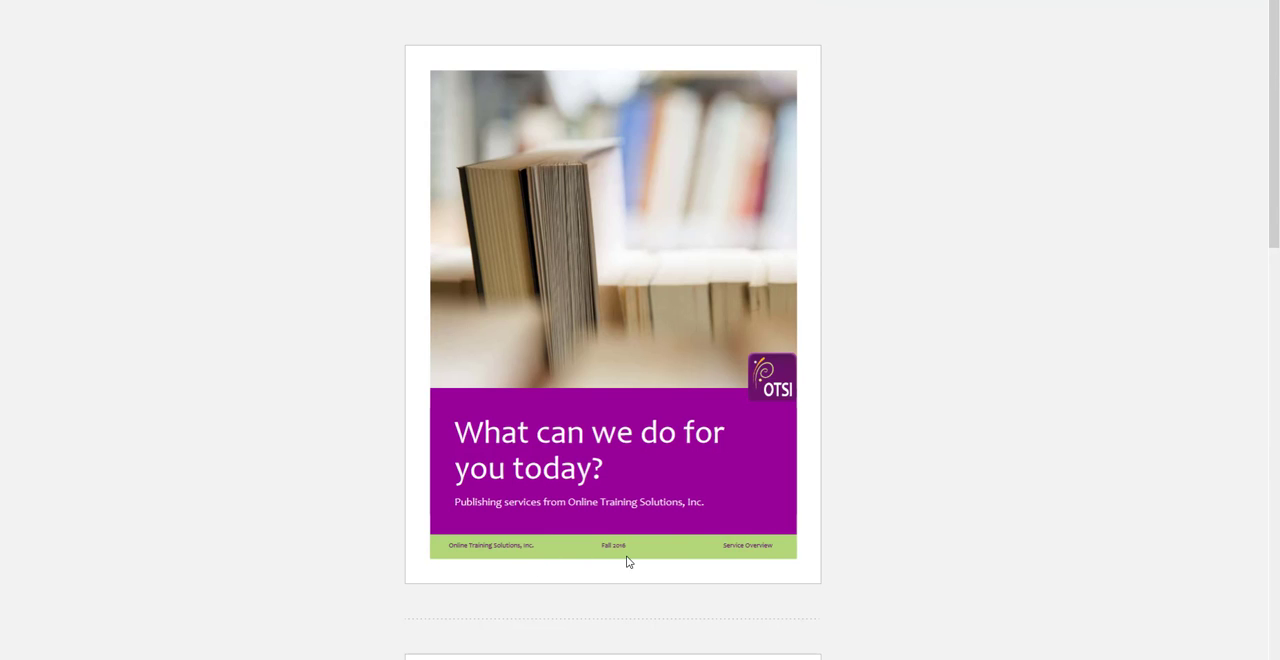
Step: Switch back to Word and compare the layout of the converted pages with the original PDF
{"action": "key", "text": "alt+Tab"}
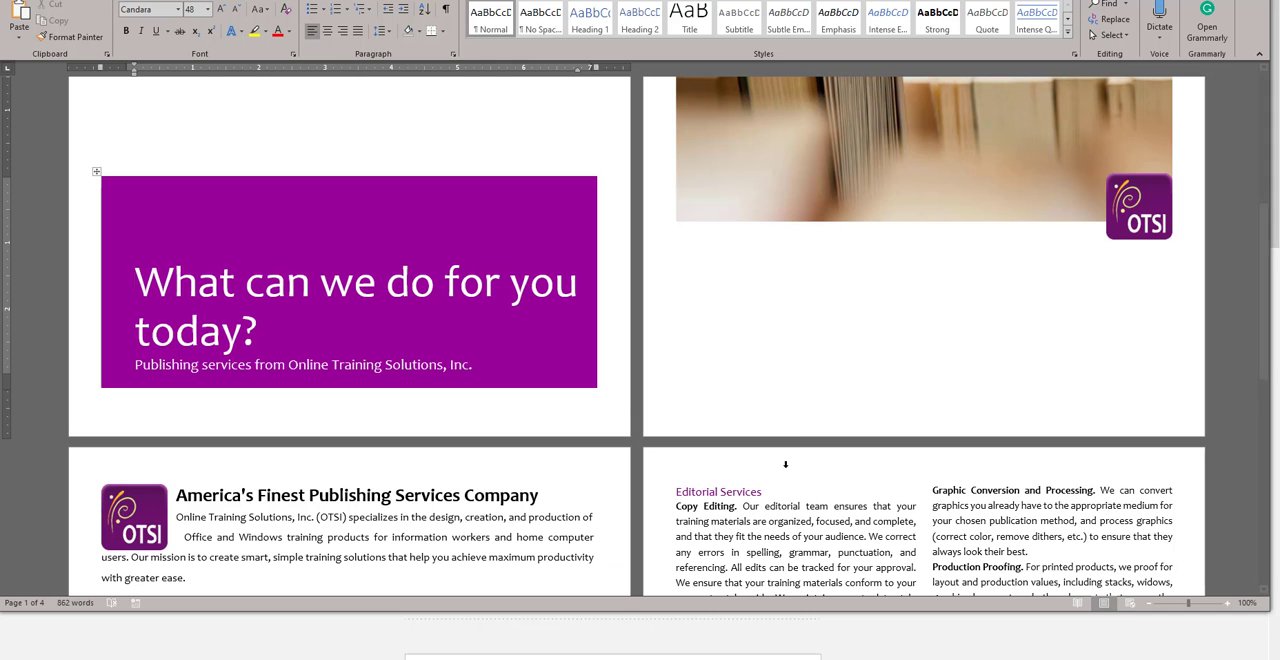
{"action": "scroll", "coordinate": [739, 352], "scroll_direction": "down", "scroll_amount": 4, "text": "ctrl"}
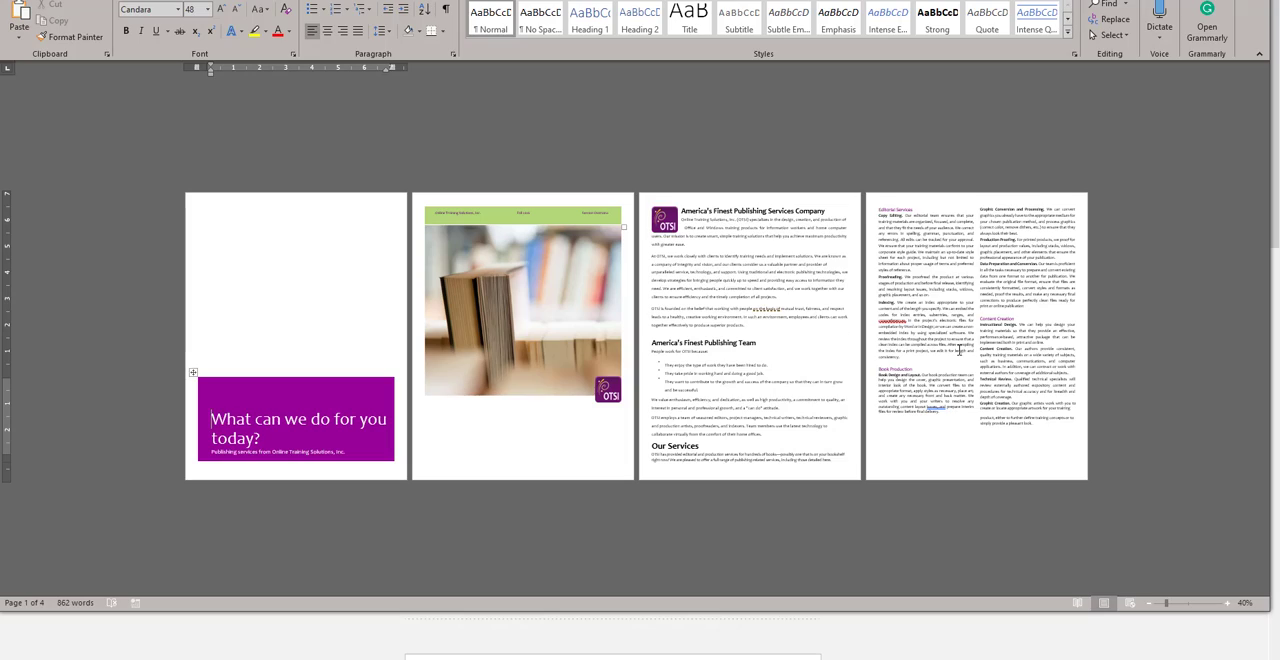
{"action": "scroll", "coordinate": [970, 348], "scroll_direction": "up", "scroll_amount": 4, "text": "ctrl"}
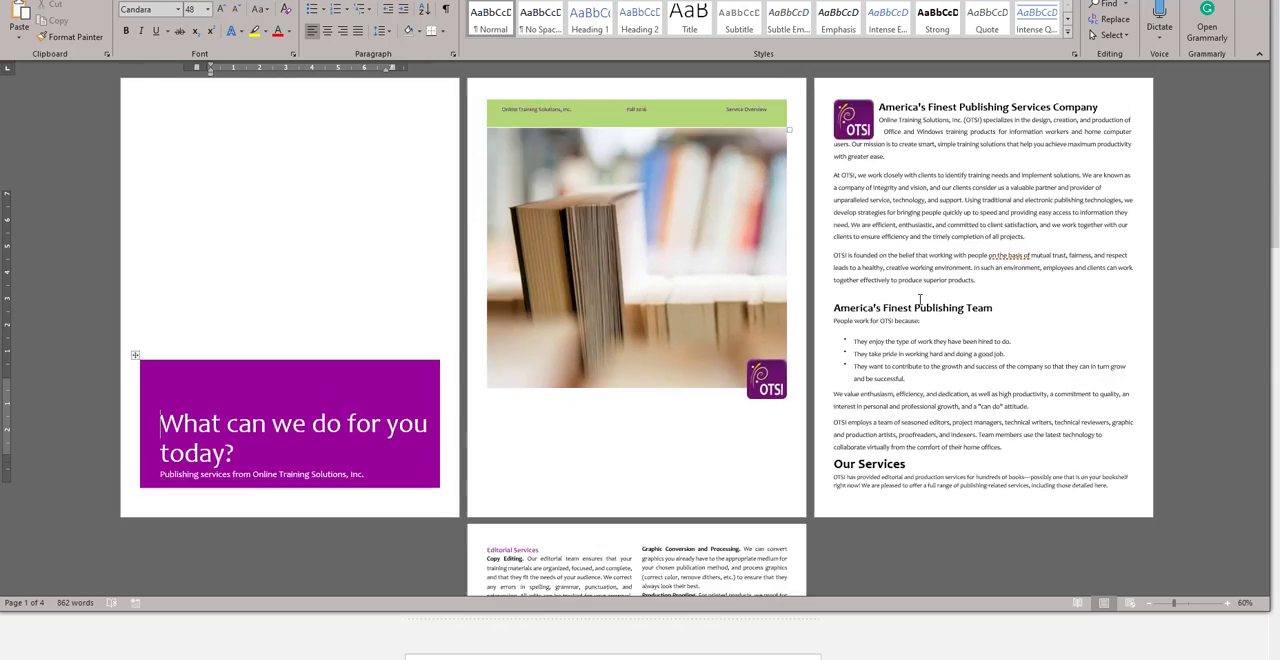
Step: Delete the Technical Review paragraph under Content Creation on the last page of the converted document
{"action": "scroll", "coordinate": [960, 301], "scroll_direction": "down", "scroll_amount": 5}
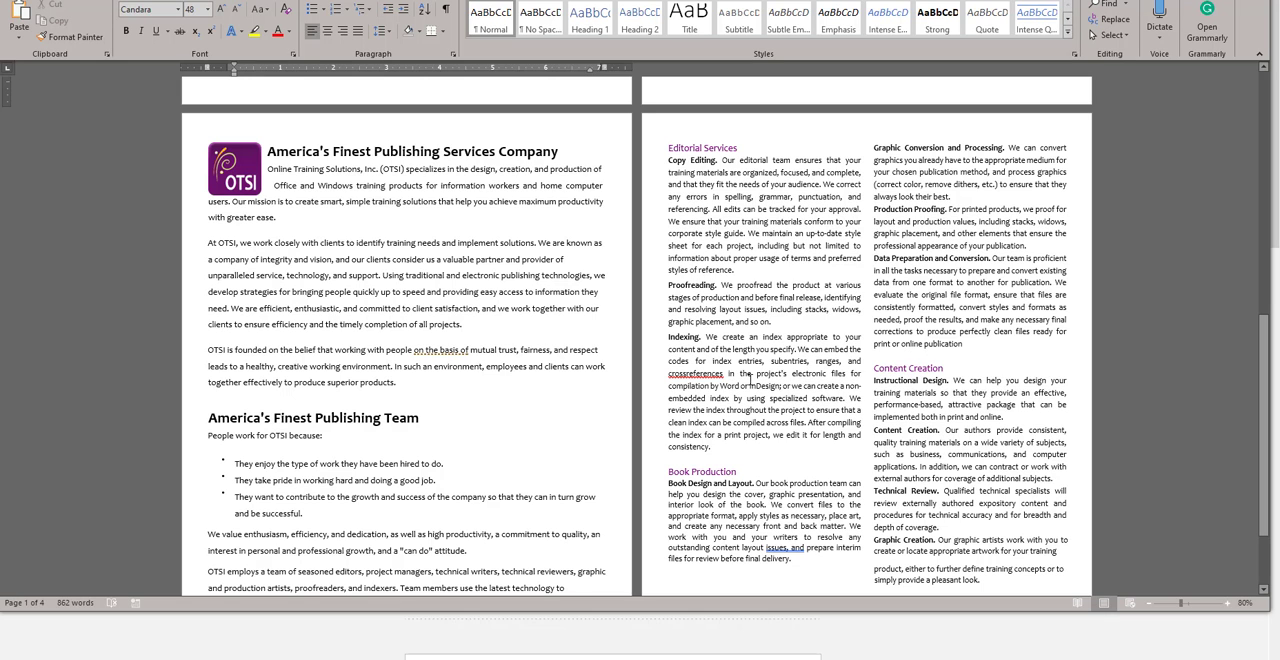
{"action": "scroll", "coordinate": [785, 373], "scroll_direction": "down", "scroll_amount": 2}
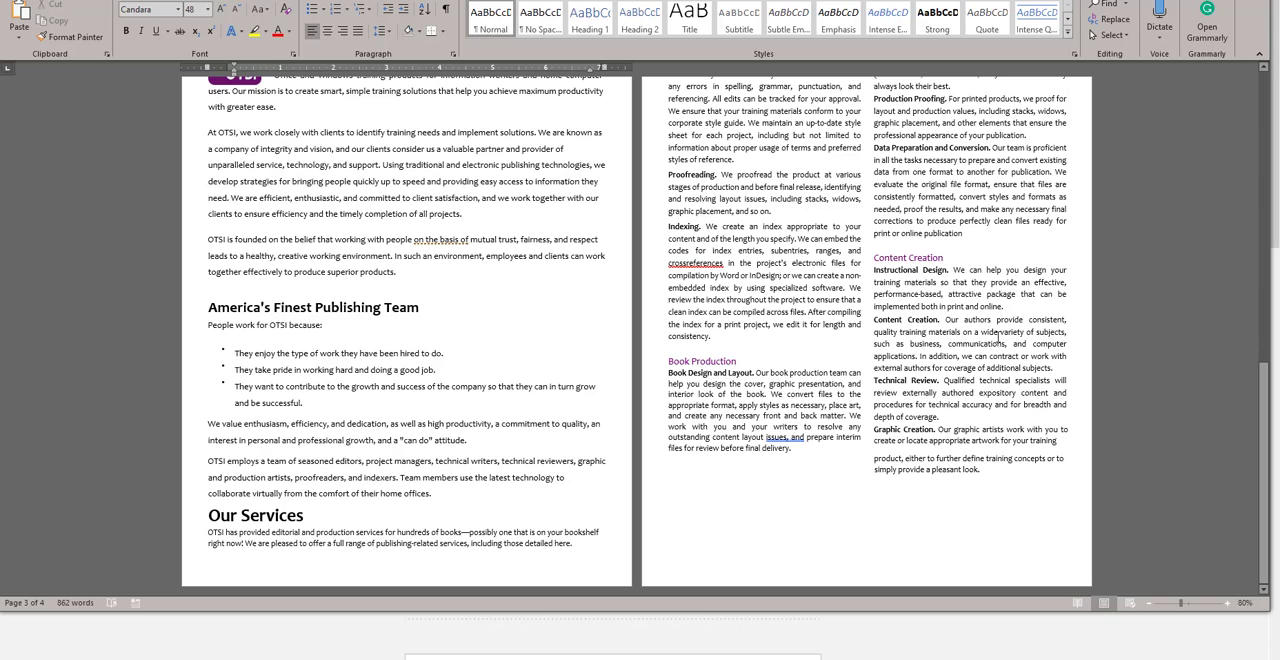
{"action": "left_click_drag", "start_coordinate": [875, 381], "coordinate": [950, 420]}
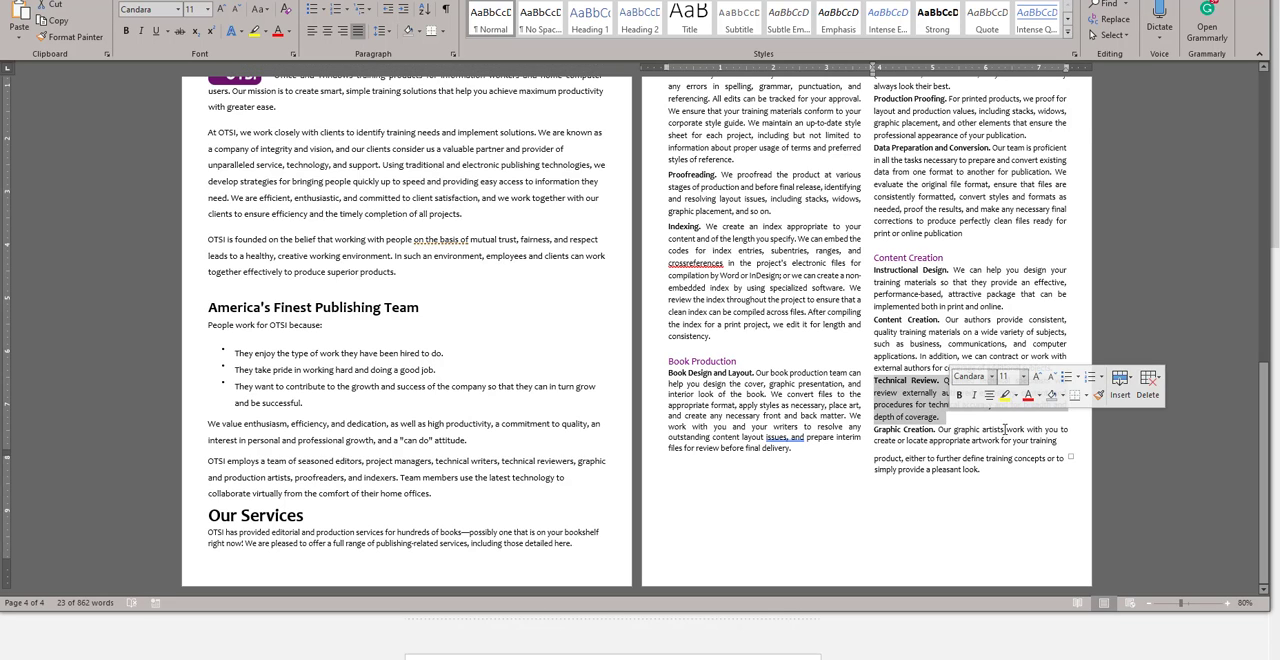
{"action": "key", "text": "Delete"}
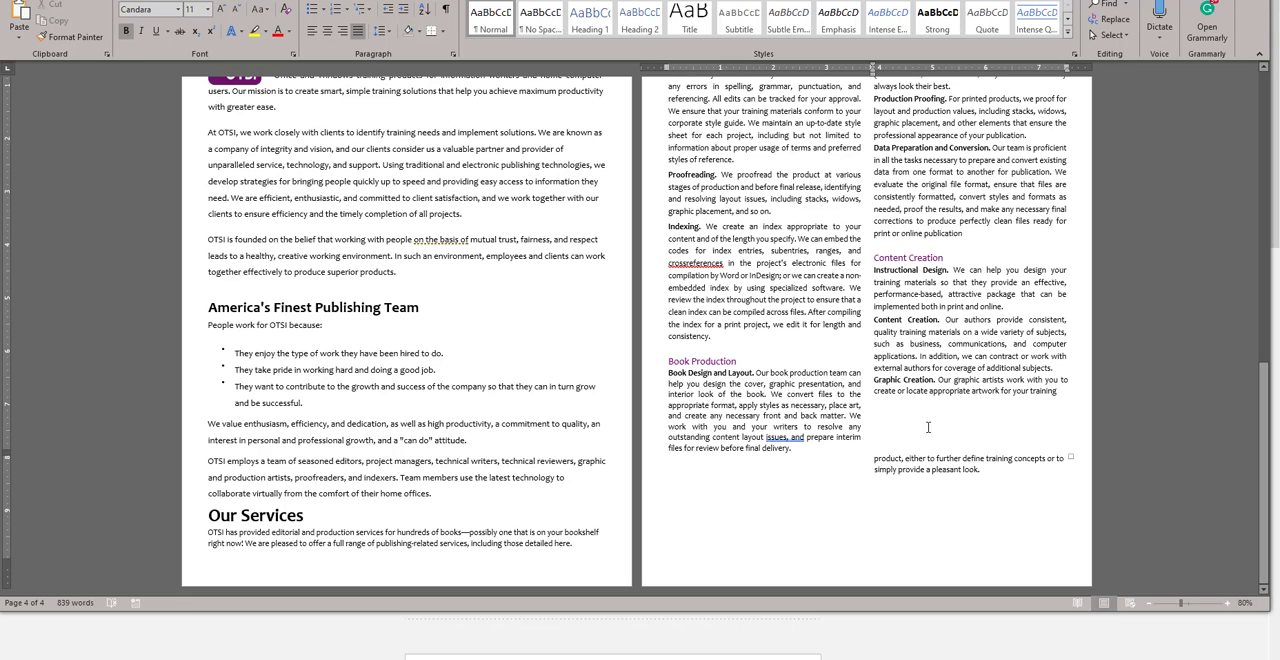
{"action": "left_click", "coordinate": [906, 442]}
{"action": "left_click", "coordinate": [874, 458]}
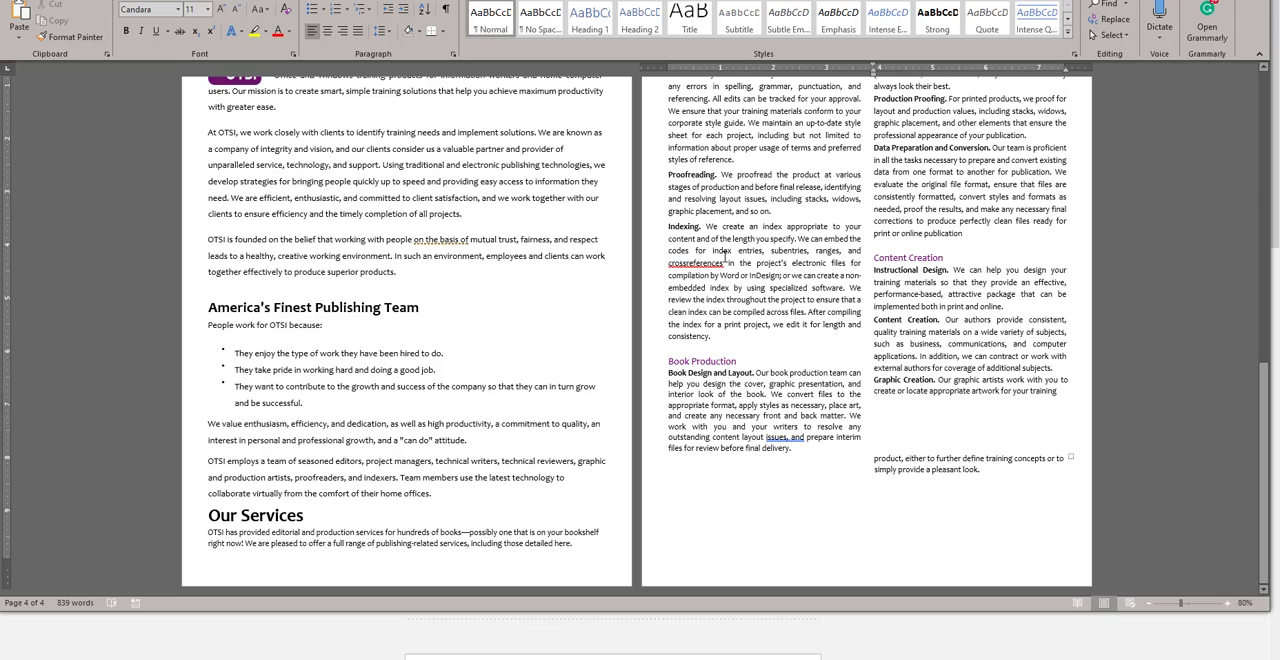
Step: Switch to Firefox, close the PDF preview, and copy the file name MyPDF, without its extension, from the instructions
{"action": "key", "text": "alt+Tab"}
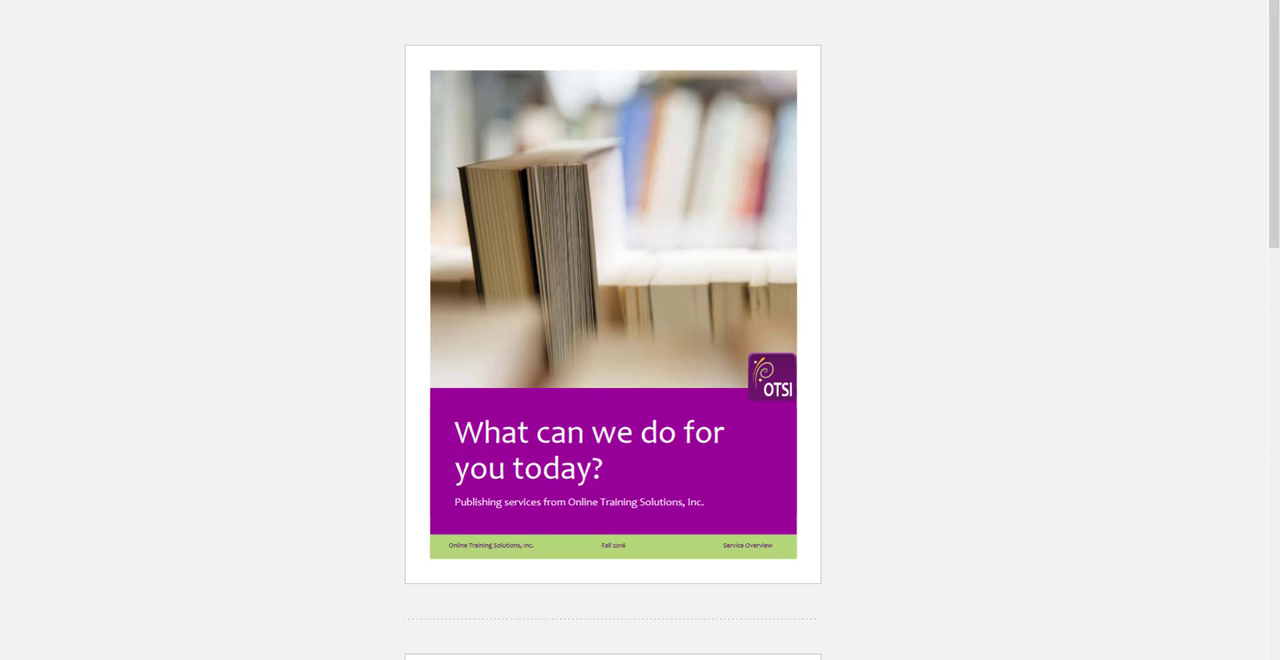
{"action": "key", "text": "Escape"}
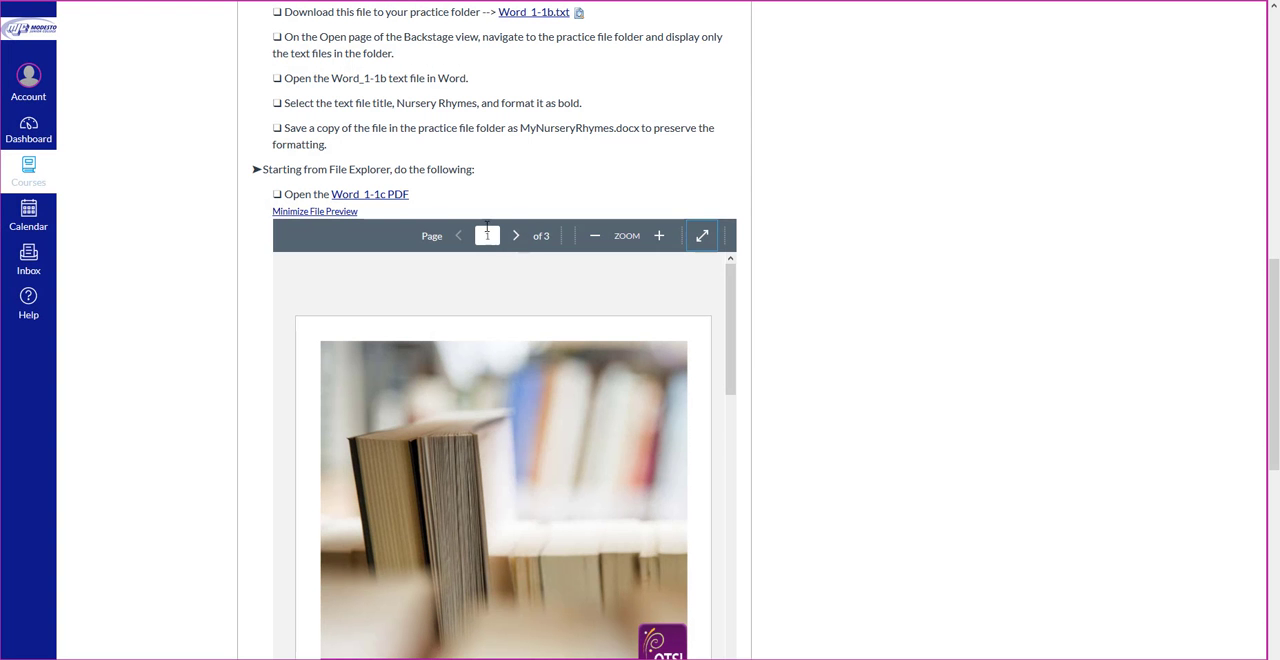
{"action": "left_click", "coordinate": [330, 212]}
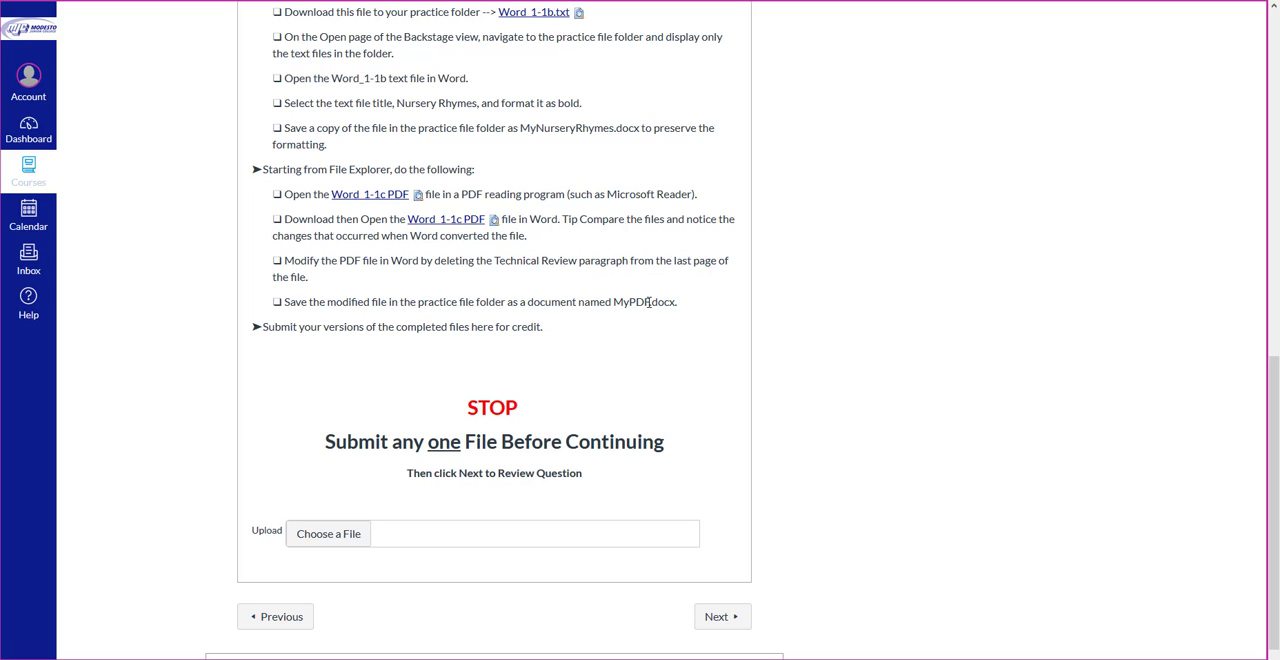
{"action": "left_click_drag", "start_coordinate": [650, 301], "coordinate": [616, 304]}
{"action": "right_click", "coordinate": [622, 303]}
{"action": "left_click", "coordinate": [648, 311]}
Step: Switch to Word and begin saving a copy of the converted document in the PracticeFiles folder under the name MyPDF
{"action": "key", "text": "alt+Tab"}
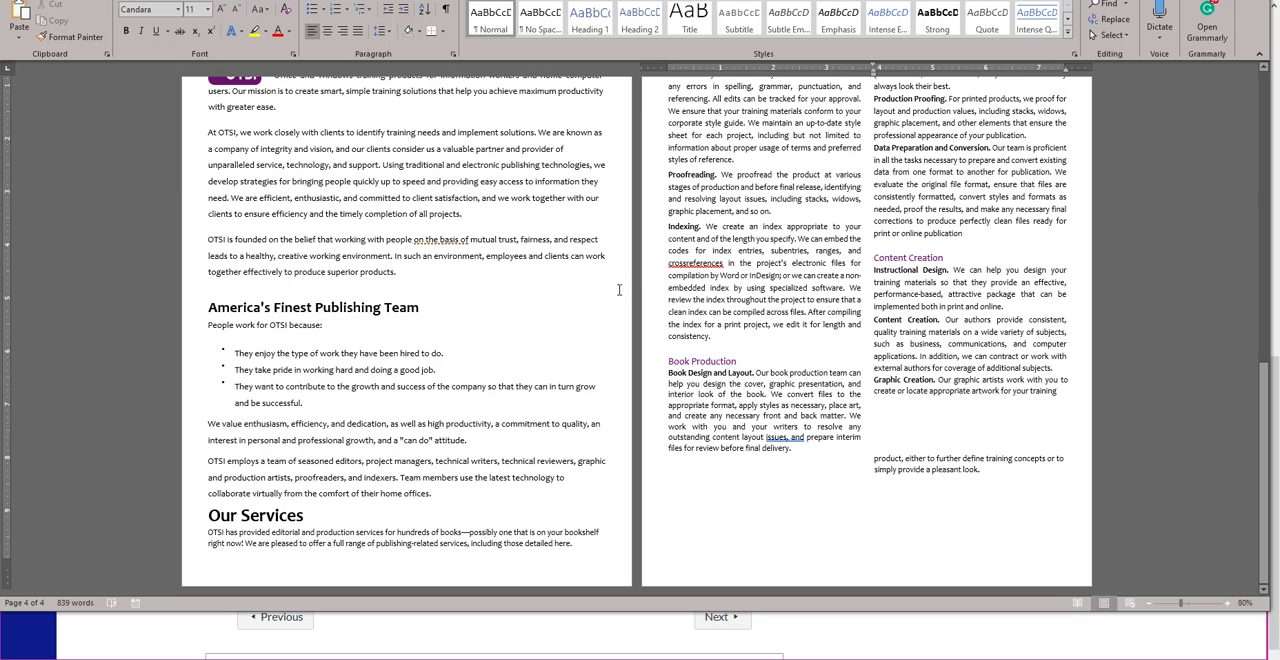
{"action": "scroll", "coordinate": [632, 262], "scroll_direction": "up", "scroll_amount": 2}
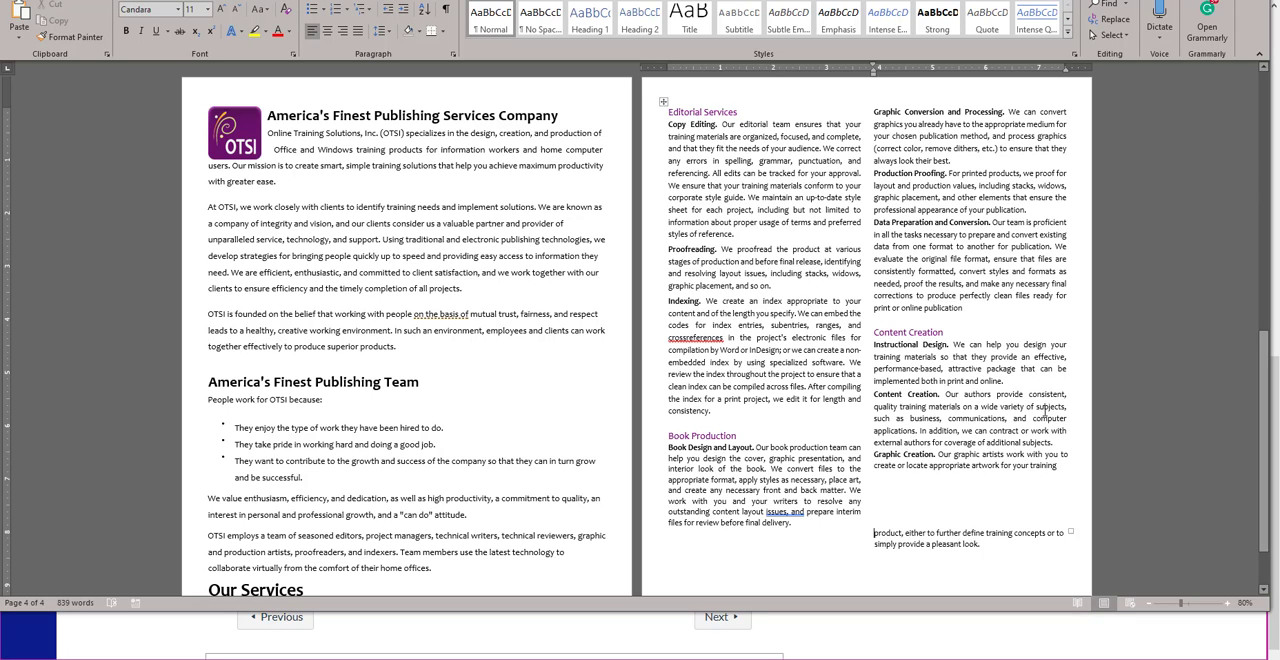
{"action": "left_click", "coordinate": [1265, 363]}
{"action": "left_click_drag", "start_coordinate": [1265, 363], "coordinate": [1204, 109]}
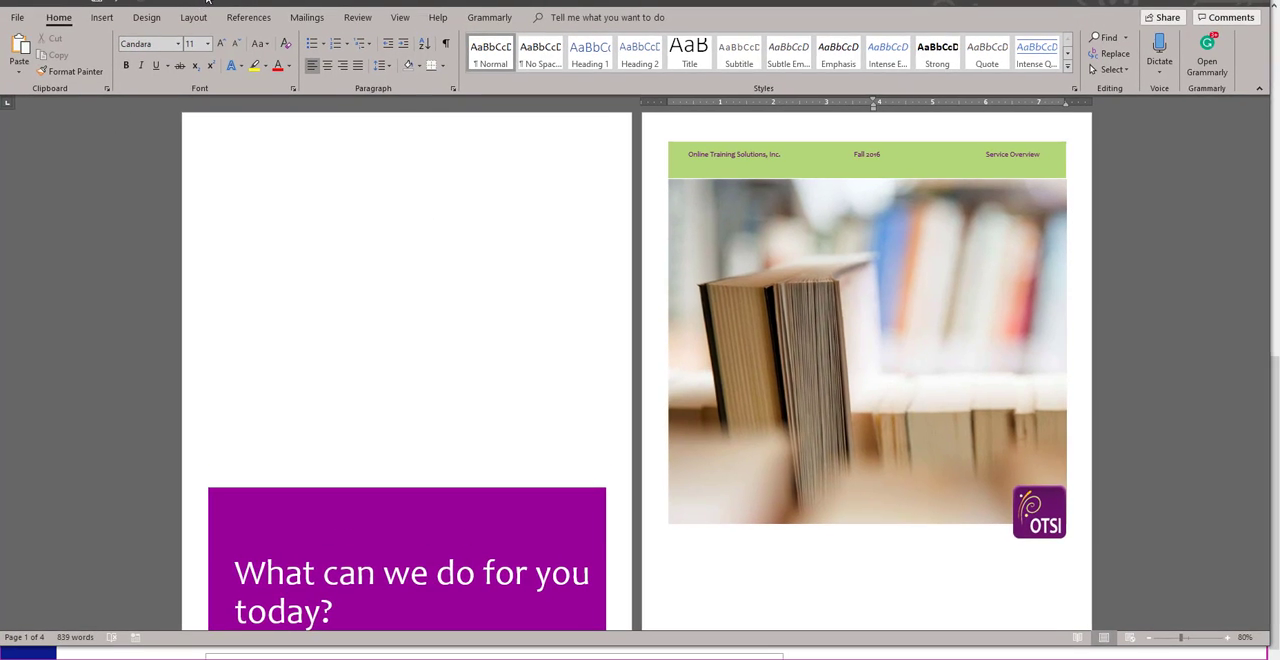
{"action": "left_click", "coordinate": [28, 18]}
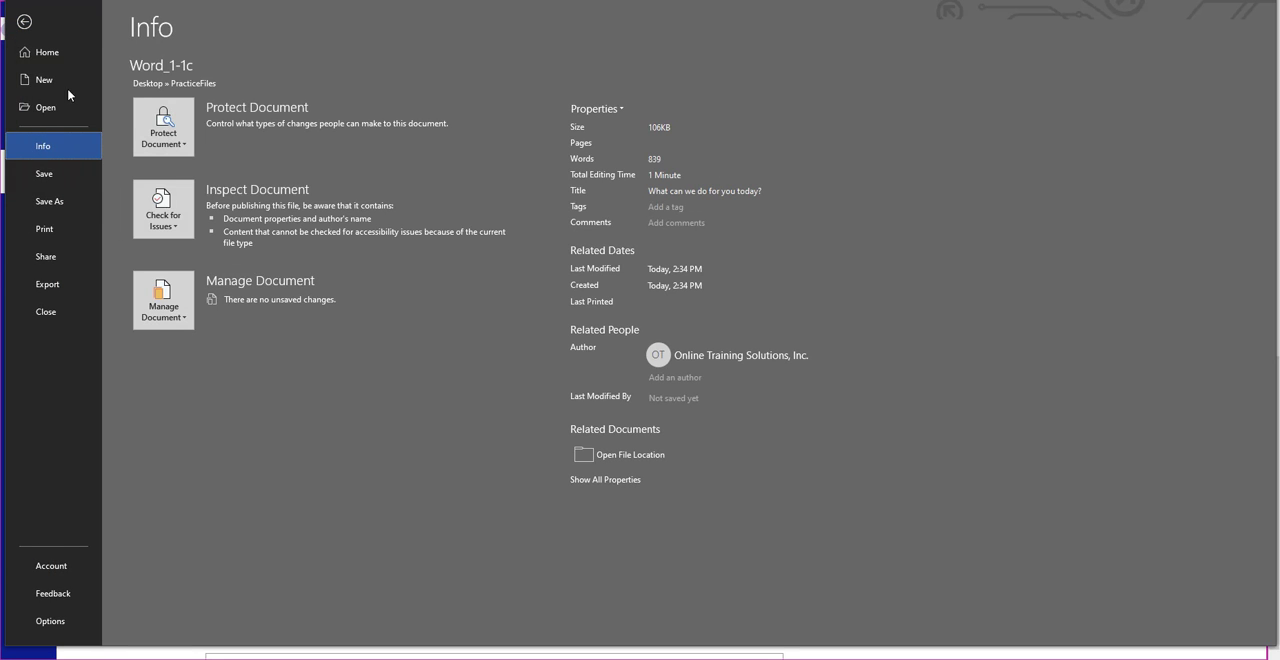
{"action": "left_click", "coordinate": [66, 208]}
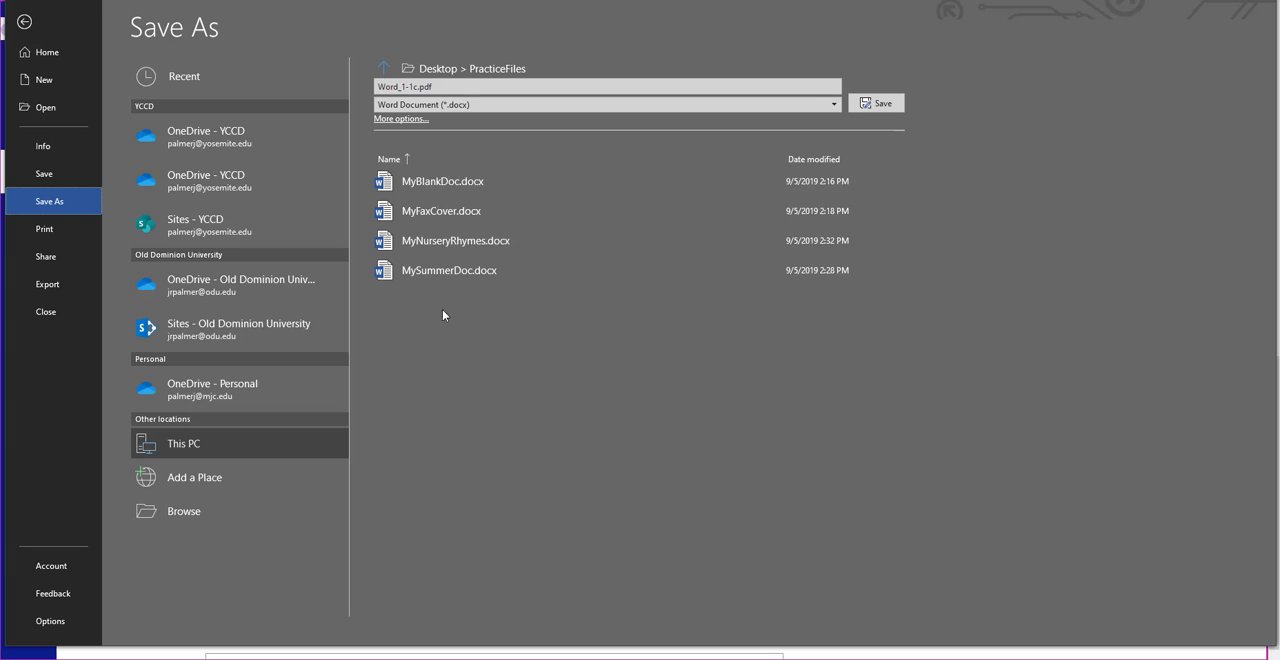
{"action": "left_click", "coordinate": [469, 88]}
{"action": "type", "text": "MyPDF"}
Step: Save the MyPDF copy in PDF format, then close the converted document without saving its changes
{"action": "left_click", "coordinate": [489, 106]}
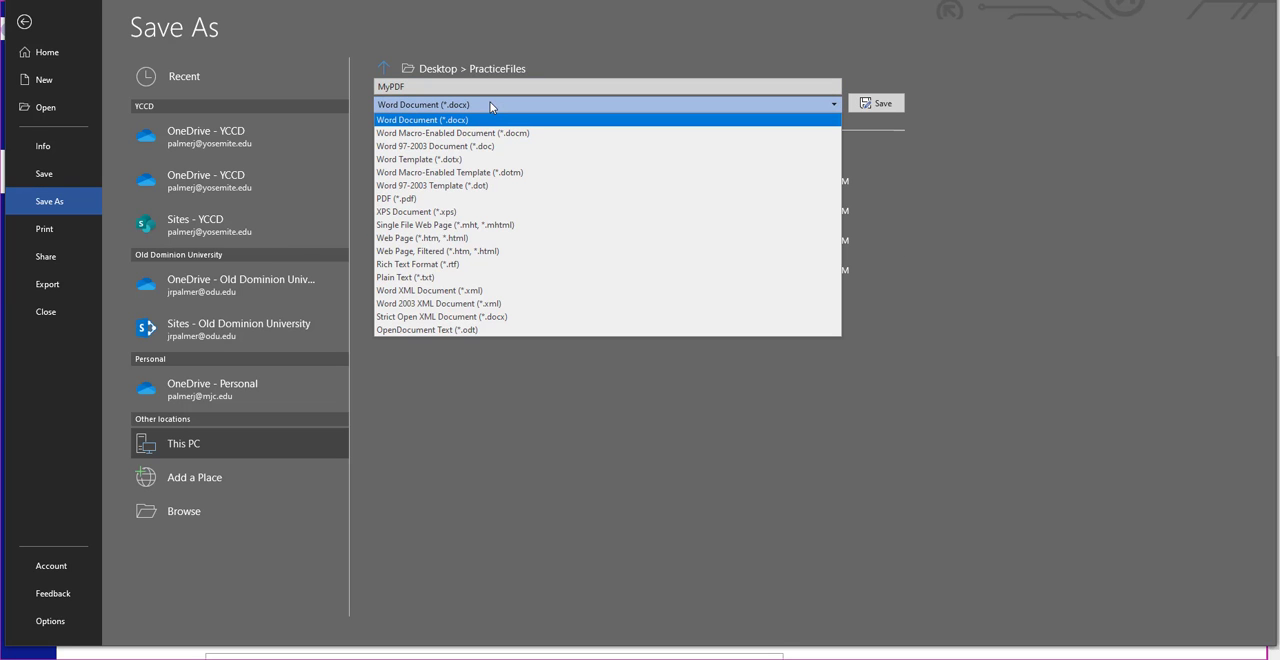
{"action": "left_click", "coordinate": [413, 204]}
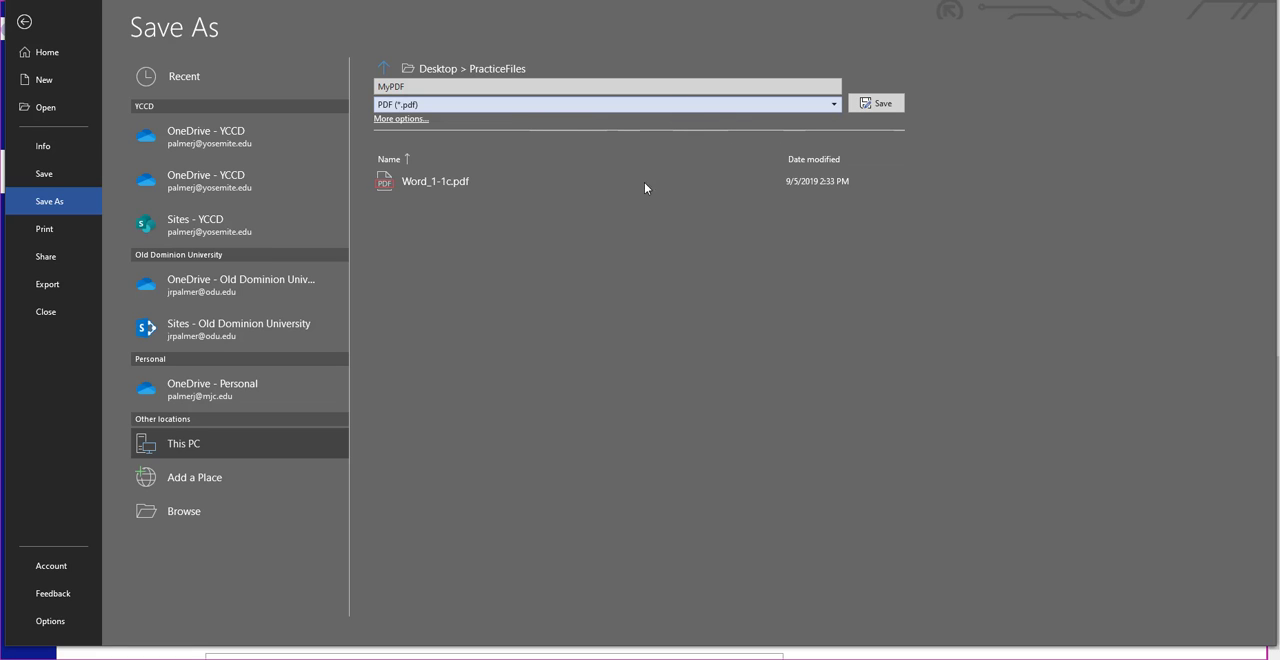
{"action": "left_click", "coordinate": [70, 288]}
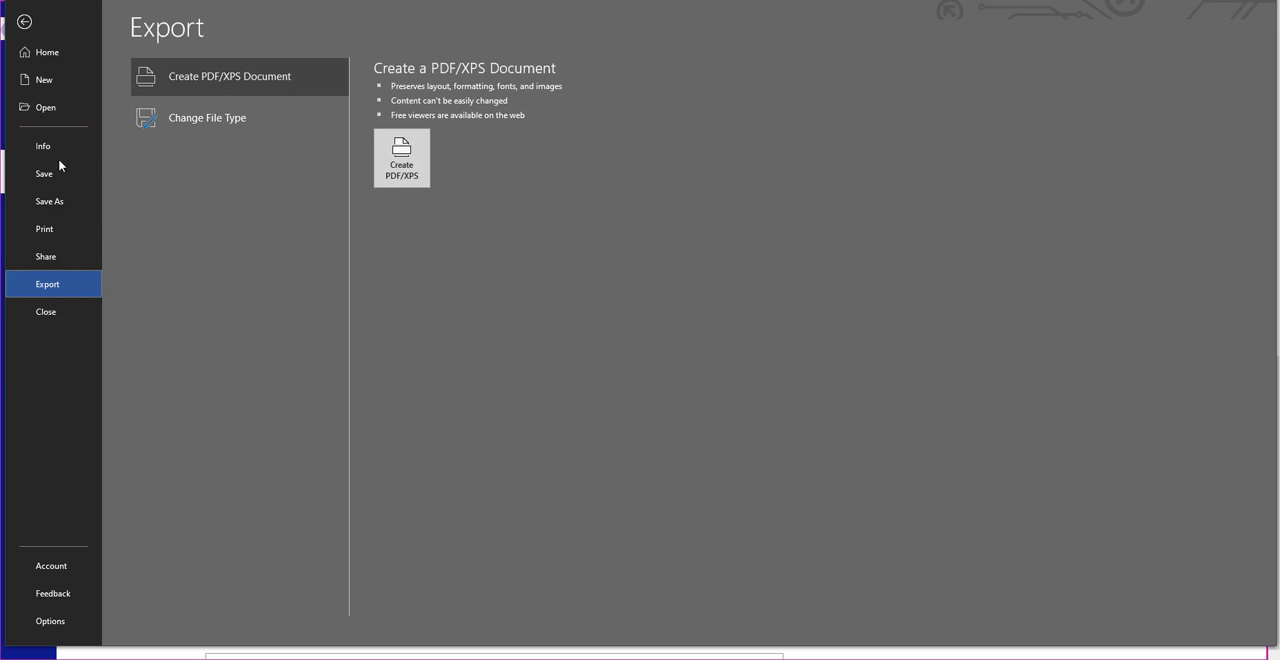
{"action": "left_click", "coordinate": [62, 204]}
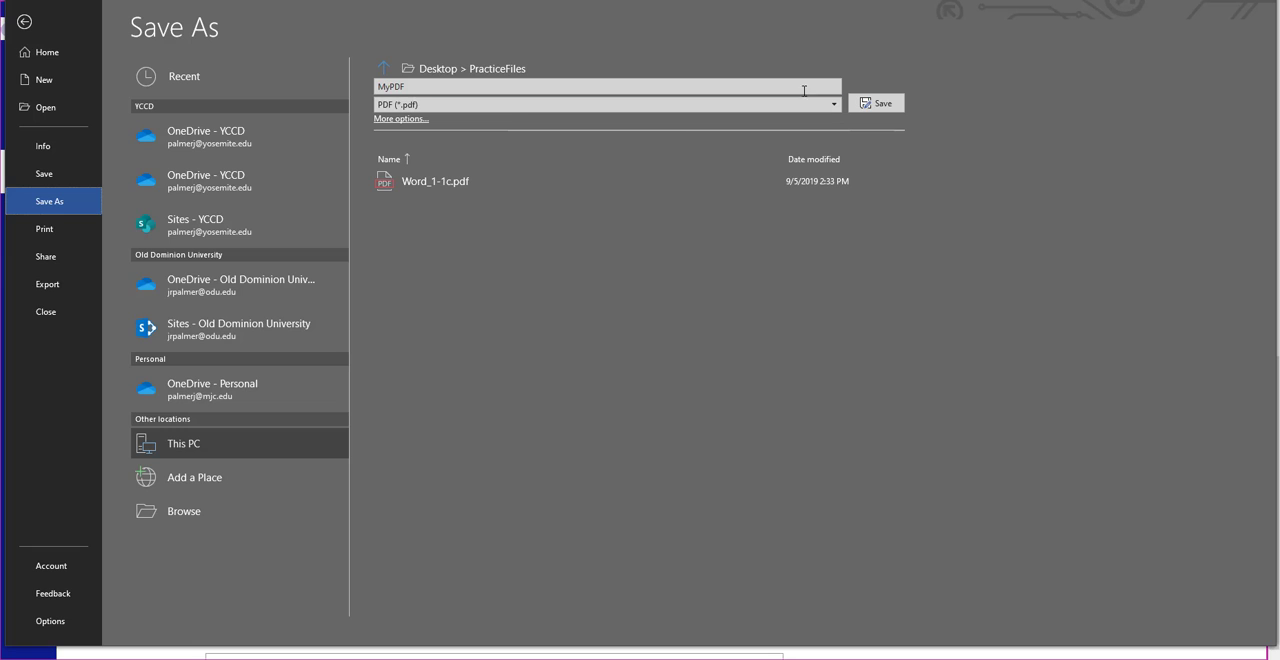
{"action": "left_click", "coordinate": [871, 105]}
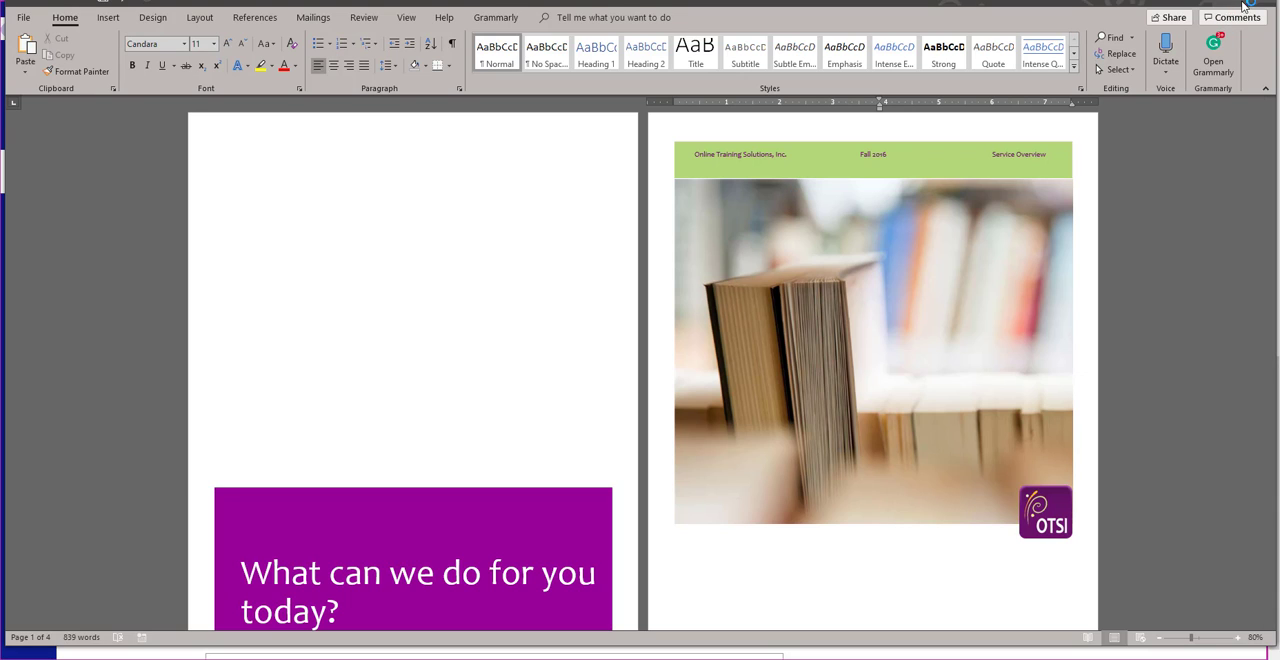
{"action": "left_click", "coordinate": [1246, 5]}
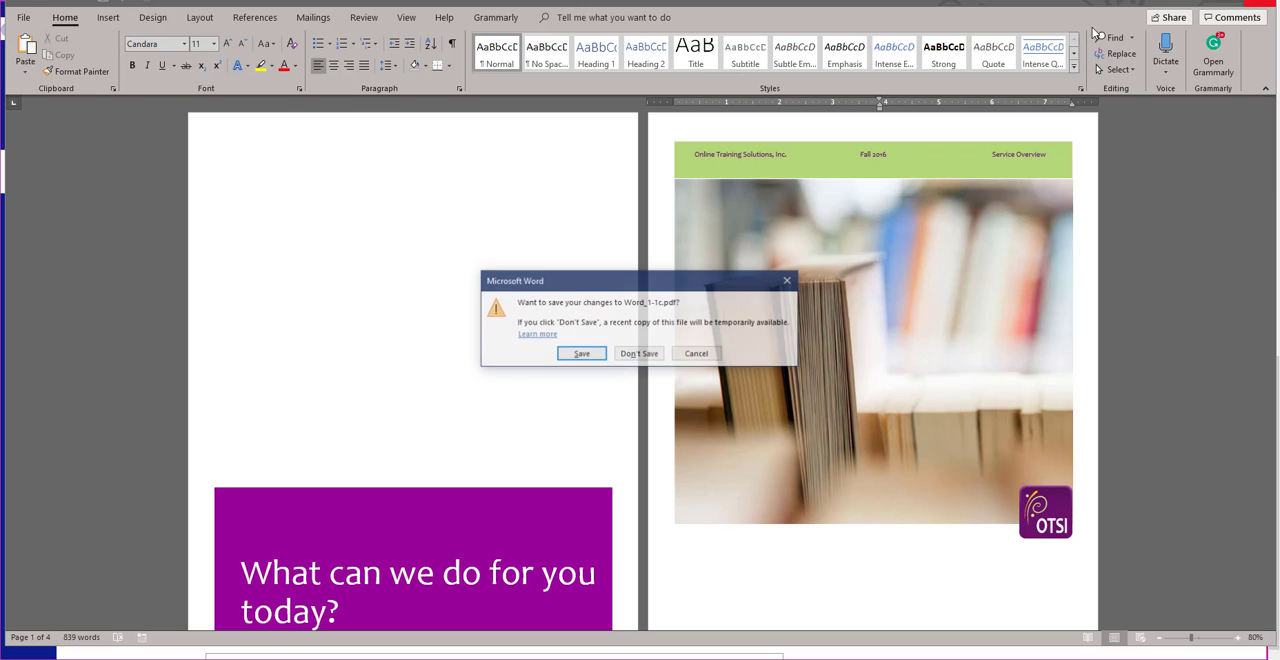
{"action": "left_click", "coordinate": [652, 354]}
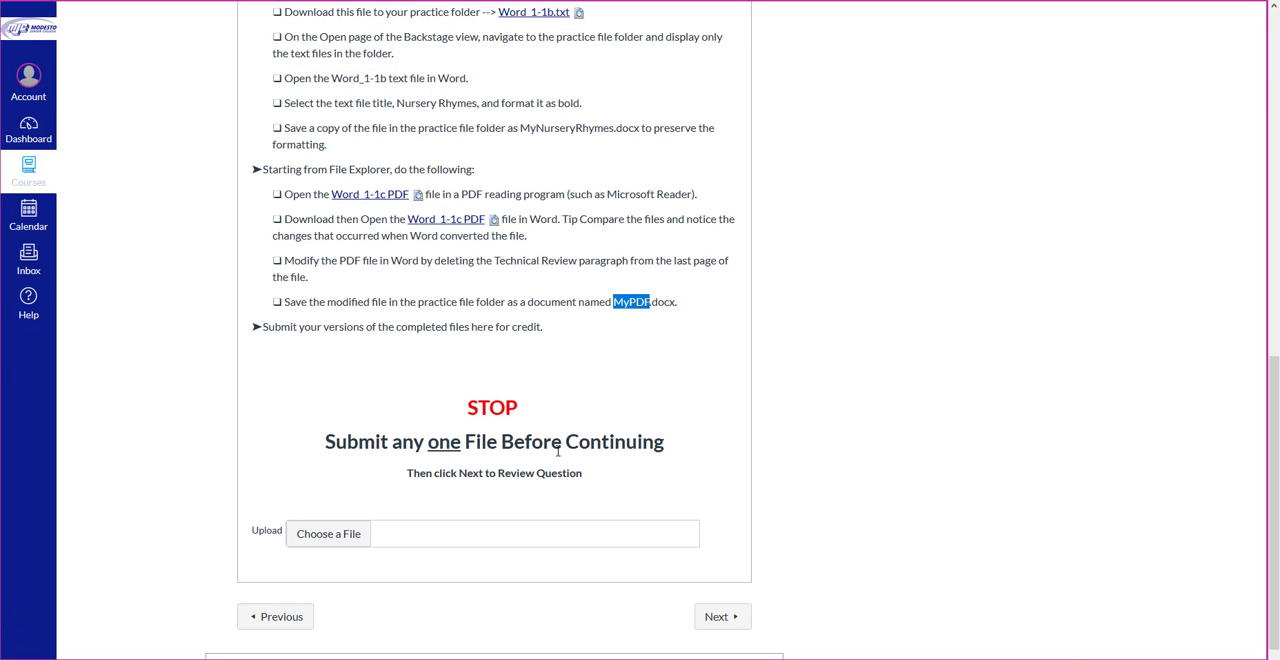
Step: Upload MyNurseryRhymes.docx from the PracticeFiles folder on the Desktop as the Question 1 answer and submit the quiz
{"action": "scroll", "coordinate": [712, 334], "scroll_direction": "up", "scroll_amount": 2}
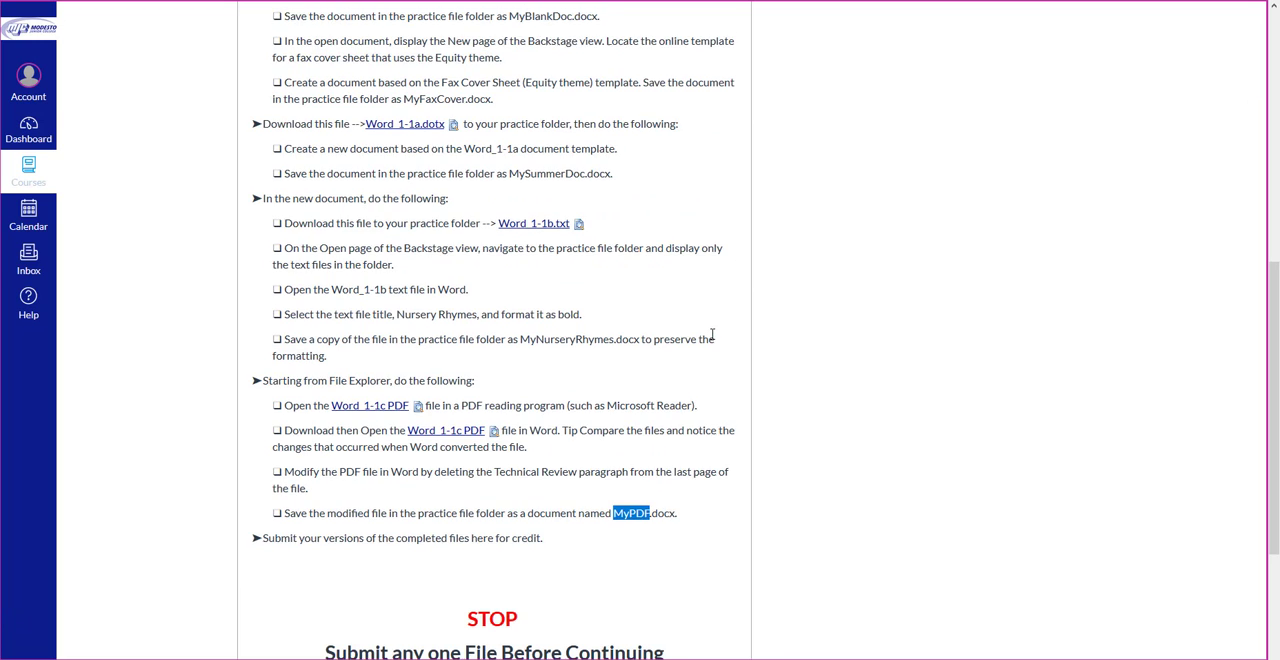
{"action": "scroll", "coordinate": [712, 334], "scroll_direction": "up", "scroll_amount": 2}
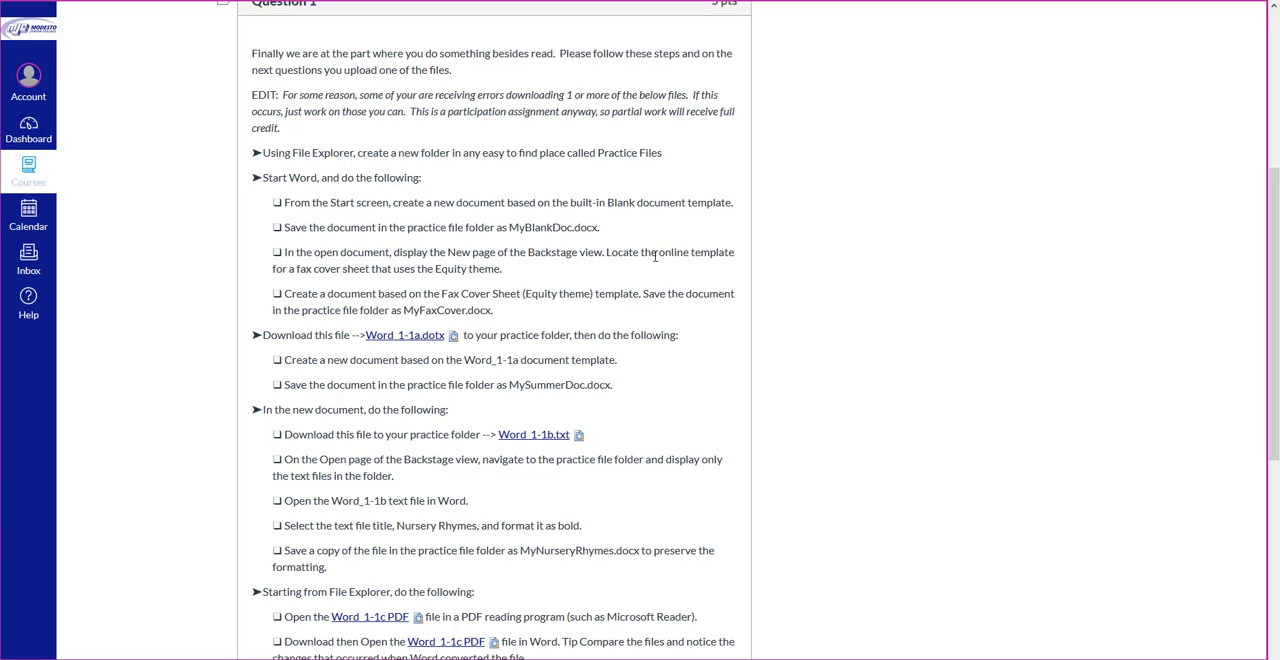
{"action": "scroll", "coordinate": [572, 356], "scroll_direction": "down", "scroll_amount": 5}
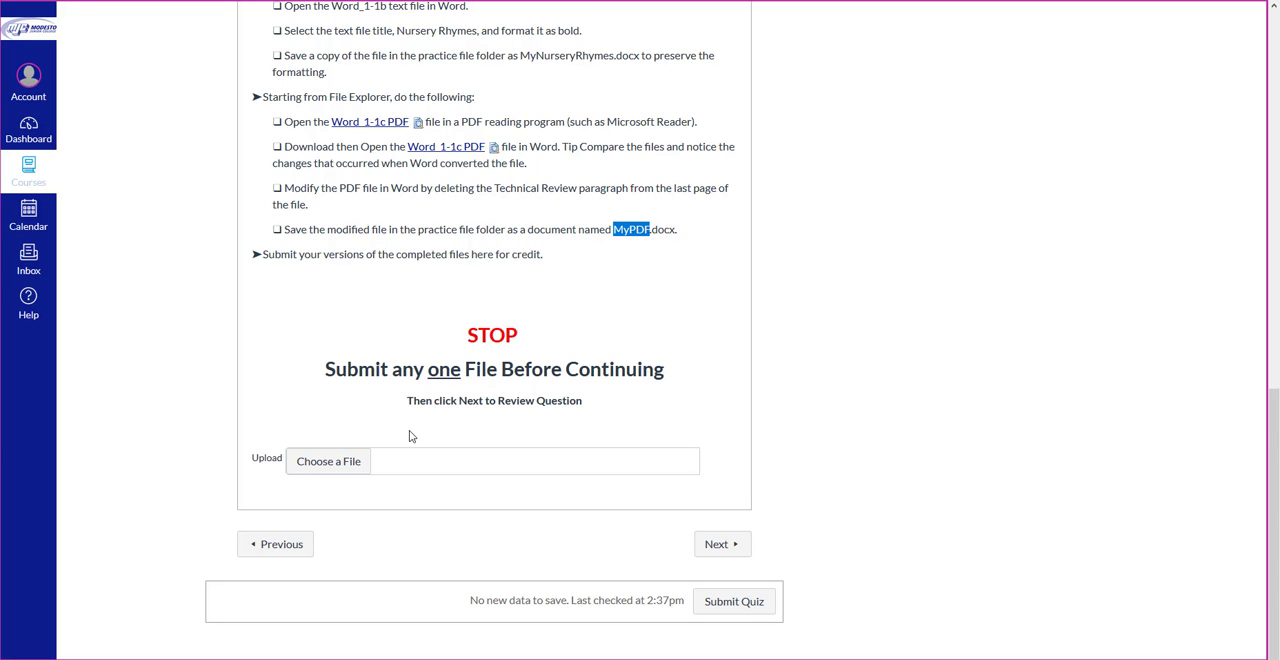
{"action": "left_click", "coordinate": [352, 468]}
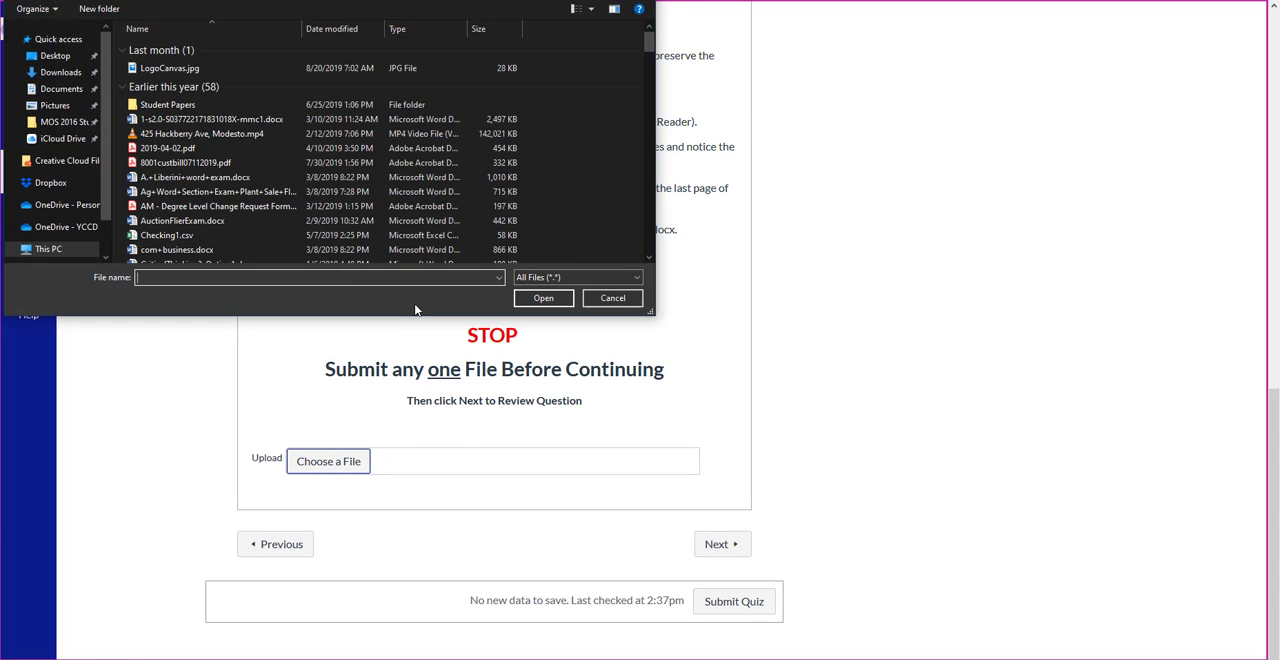
{"action": "left_click", "coordinate": [55, 56]}
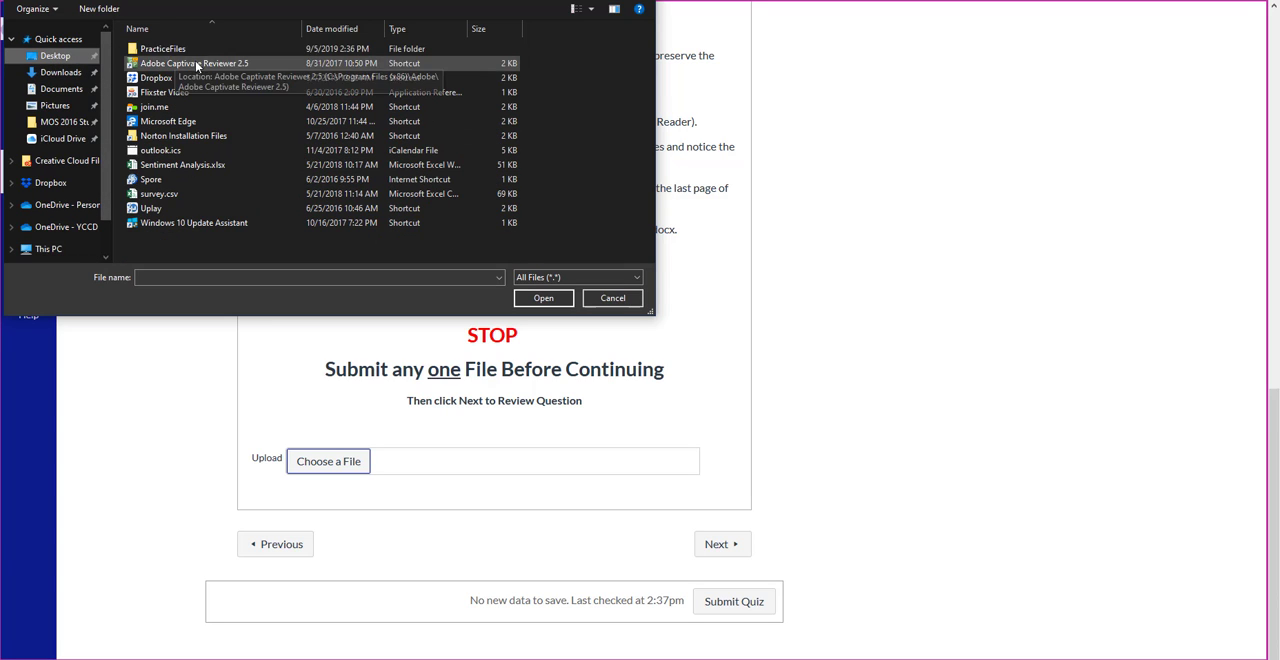
{"action": "double_click", "coordinate": [172, 50]}
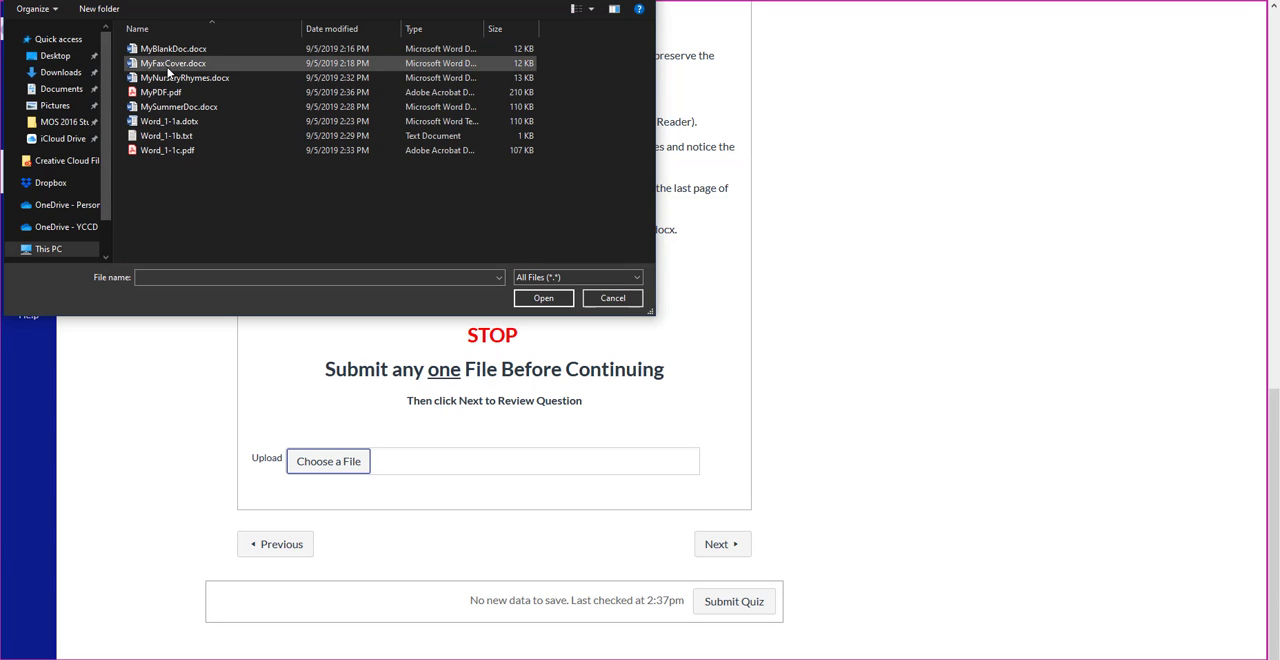
{"action": "left_click", "coordinate": [162, 78]}
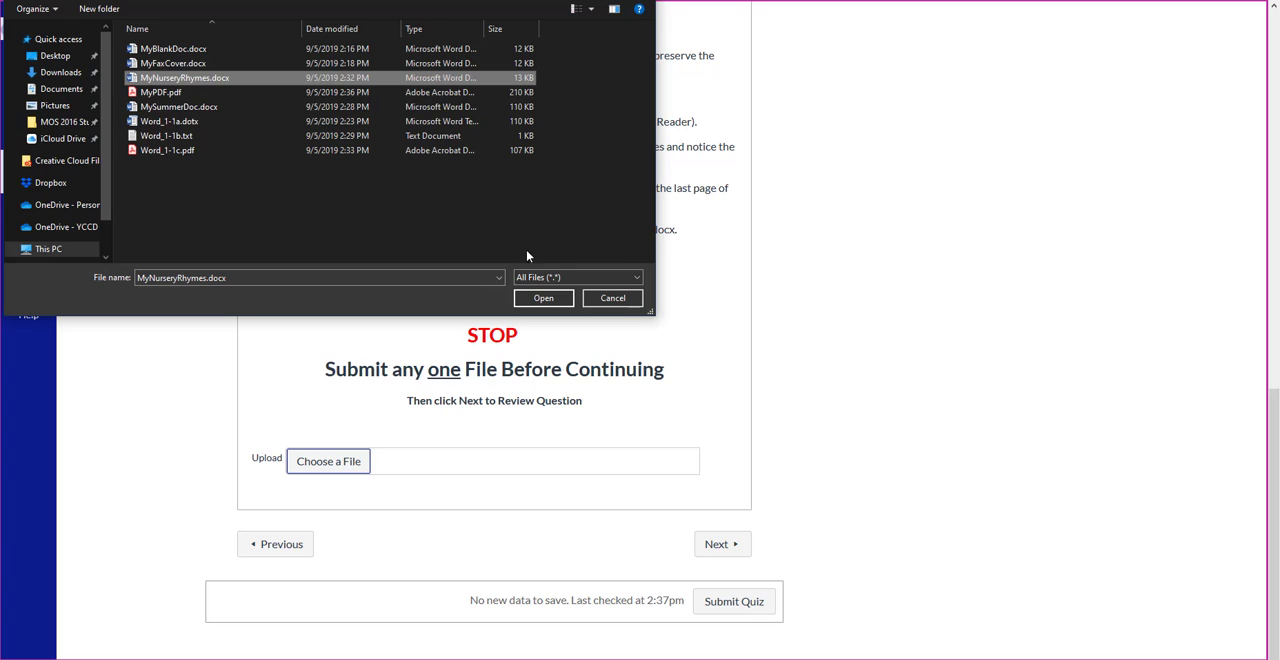
{"action": "left_click", "coordinate": [563, 300]}
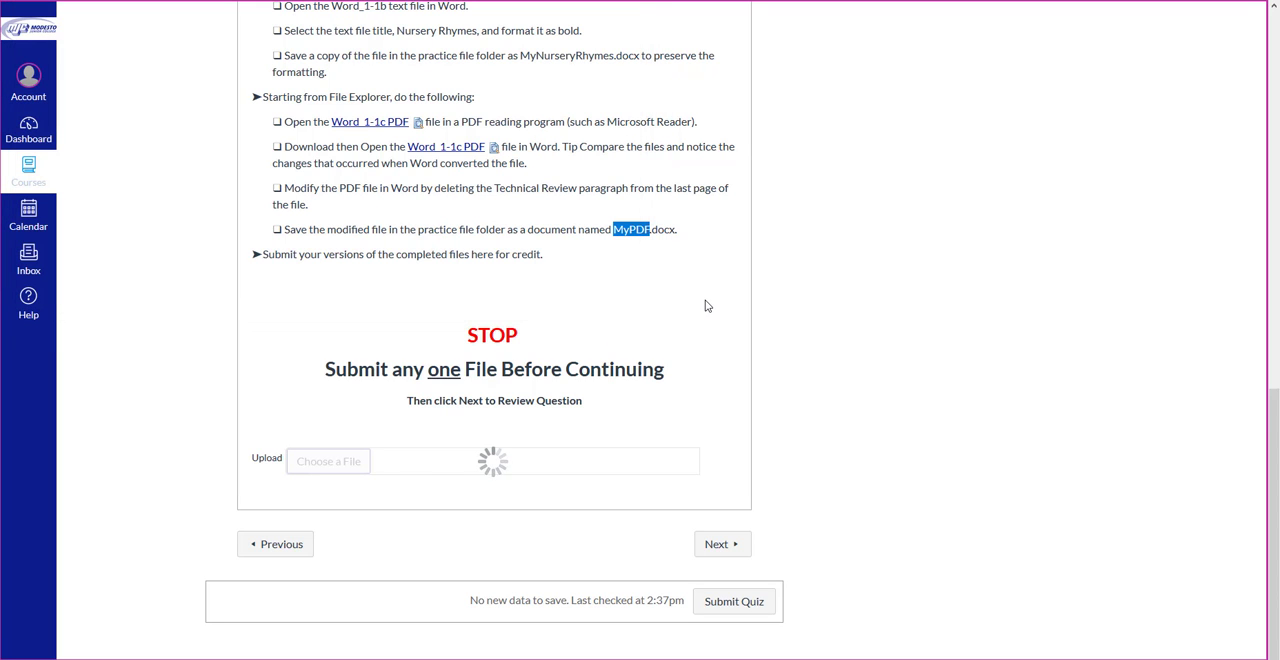
{"action": "left_click", "coordinate": [736, 618]}
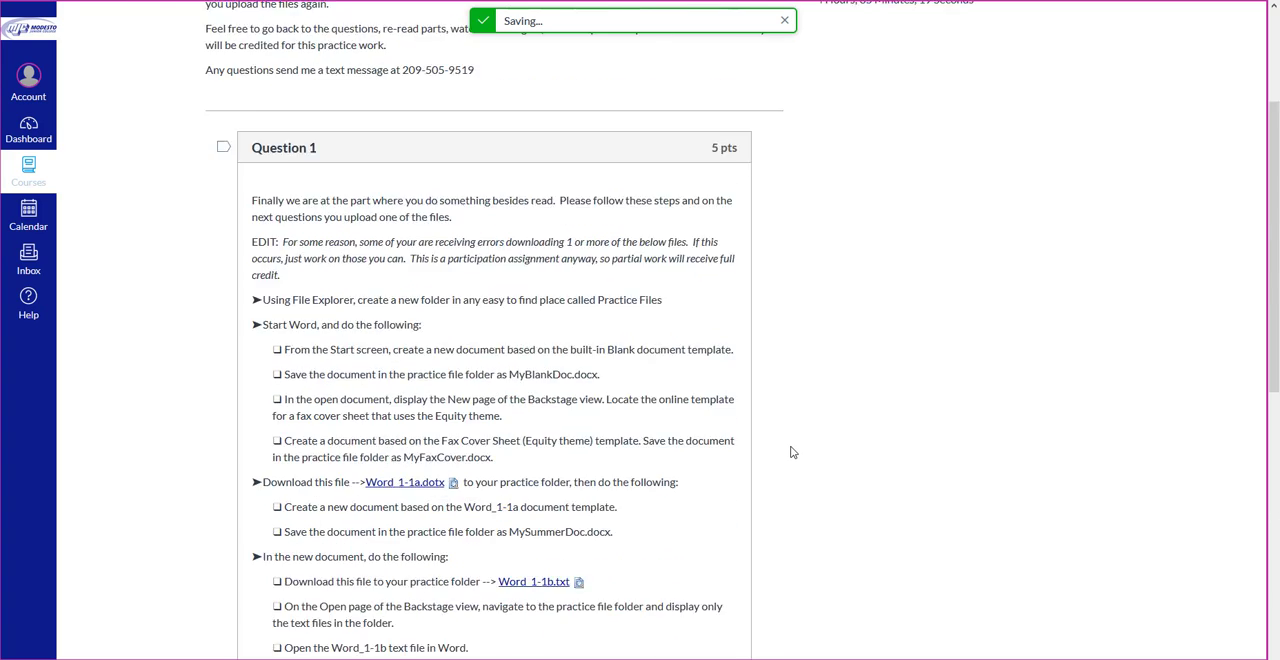
Step: Go to the solution files at the end of the submitted quiz and preview MyBlankDoc_results.docx
{"action": "scroll", "coordinate": [792, 448], "scroll_direction": "down", "scroll_amount": 20}
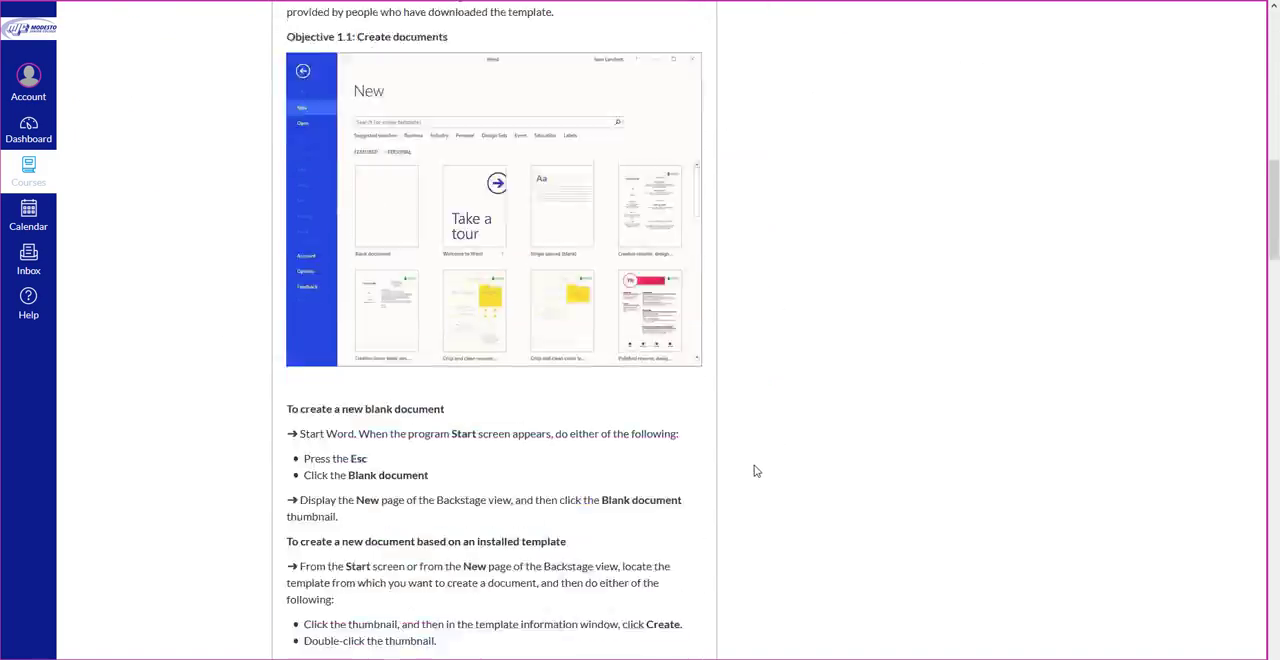
{"action": "scroll", "coordinate": [748, 472], "scroll_direction": "down", "scroll_amount": 20}
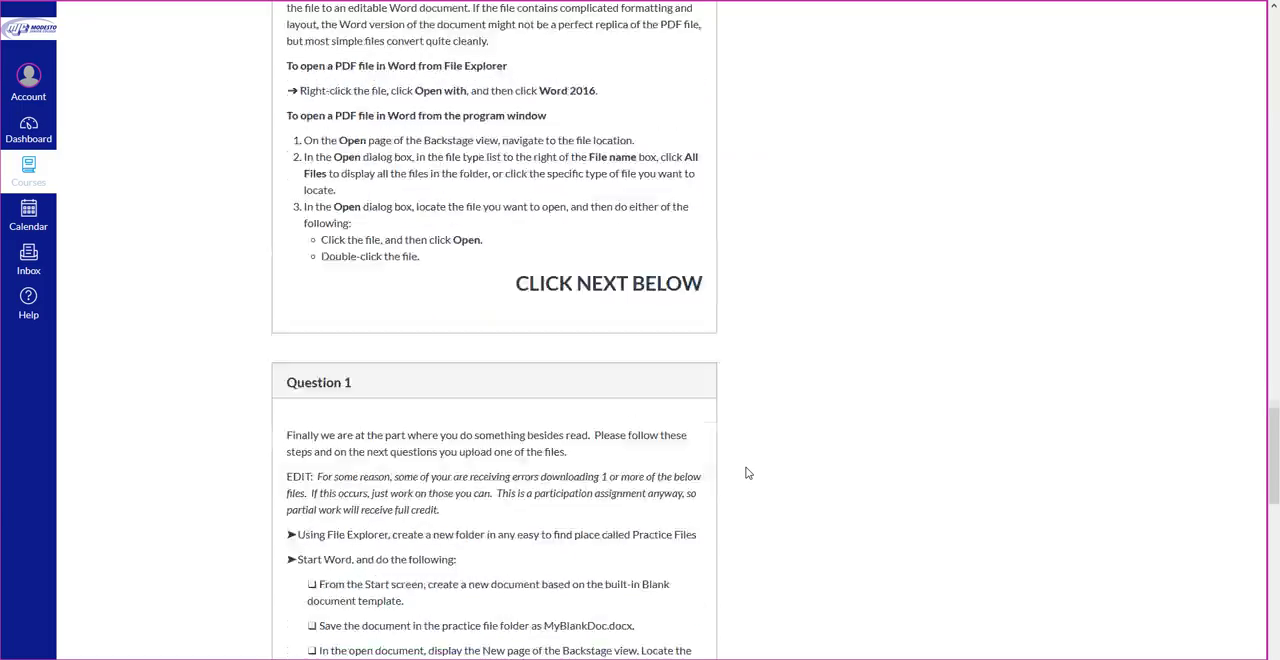
{"action": "scroll", "coordinate": [748, 472], "scroll_direction": "down", "scroll_amount": 3}
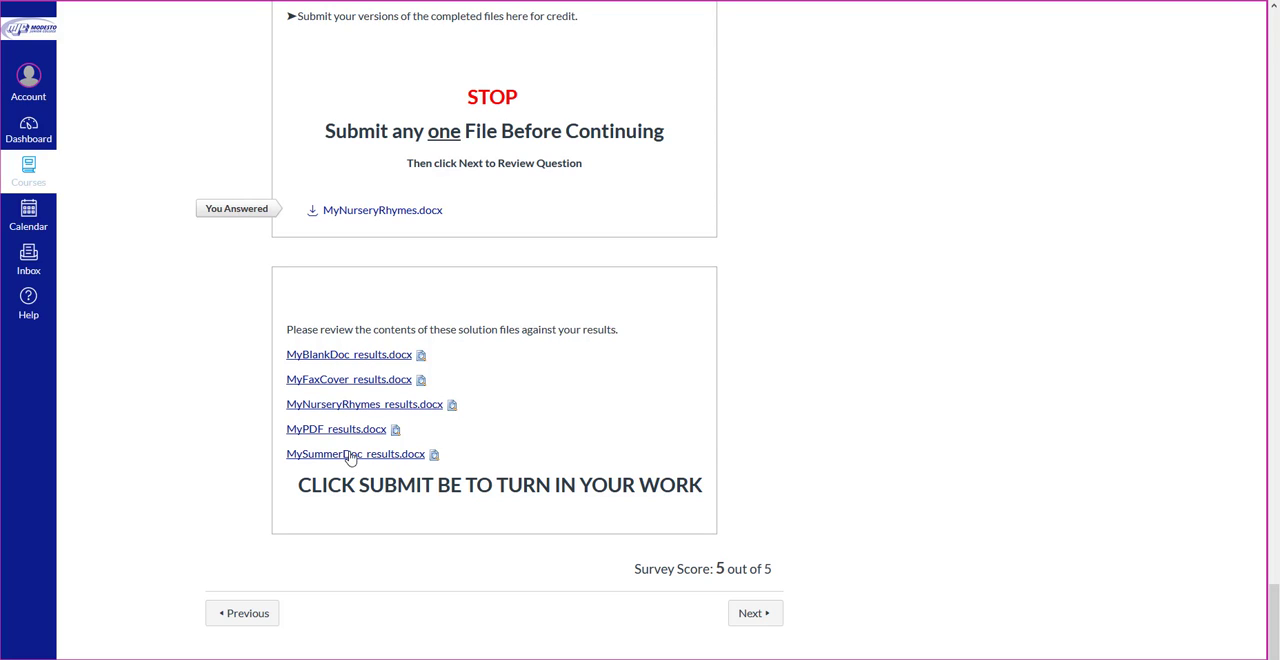
{"action": "left_click", "coordinate": [418, 357]}
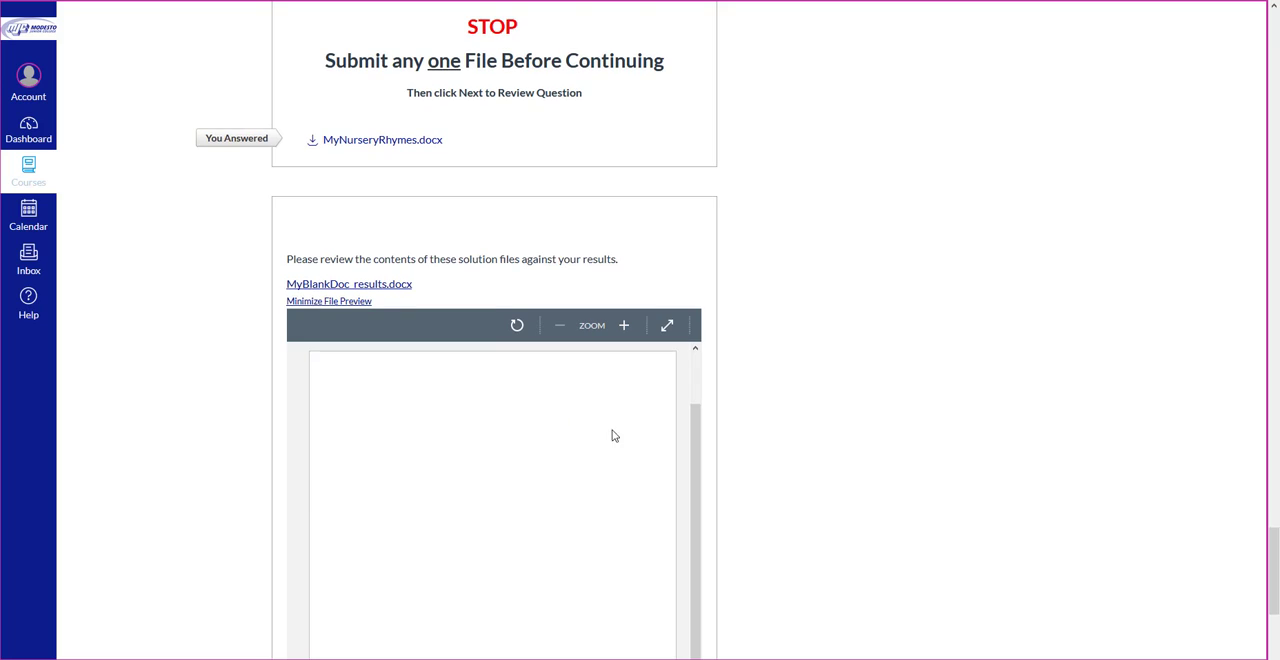
{"action": "scroll", "coordinate": [712, 430], "scroll_direction": "down", "scroll_amount": 5}
{"action": "scroll", "coordinate": [675, 419], "scroll_direction": "up", "scroll_amount": 2}
{"action": "left_click_drag", "start_coordinate": [695, 373], "coordinate": [697, 388]}
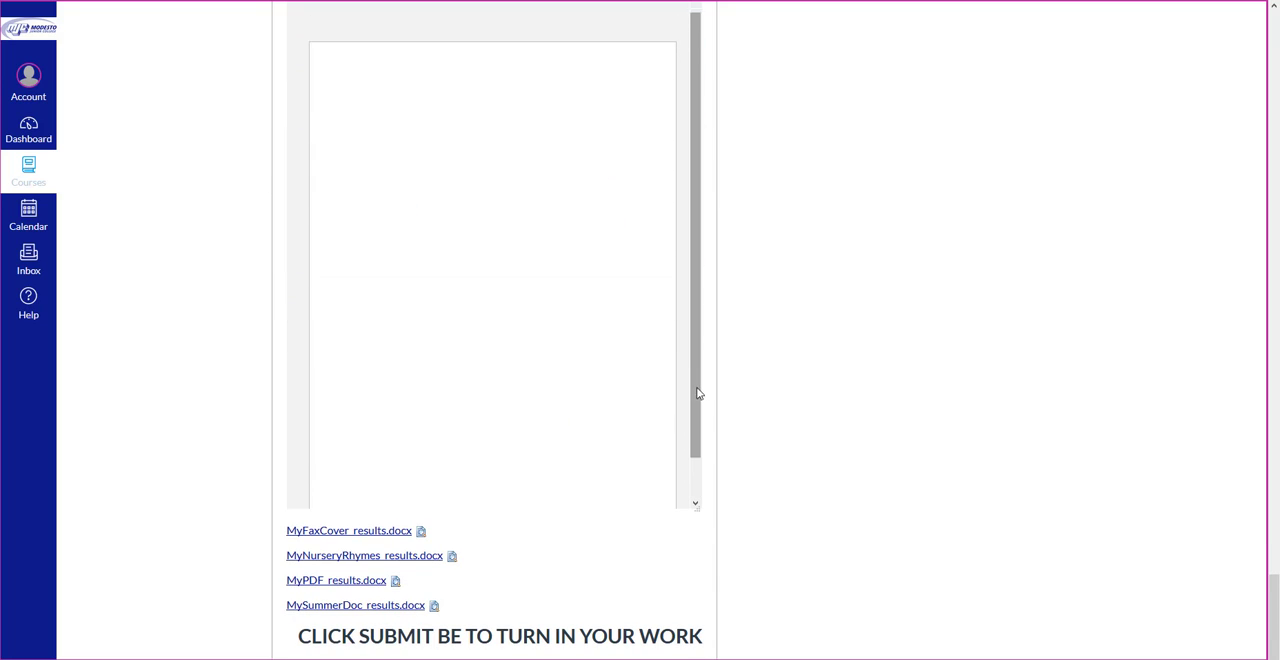
{"action": "scroll", "coordinate": [698, 393], "scroll_direction": "down", "scroll_amount": 1}
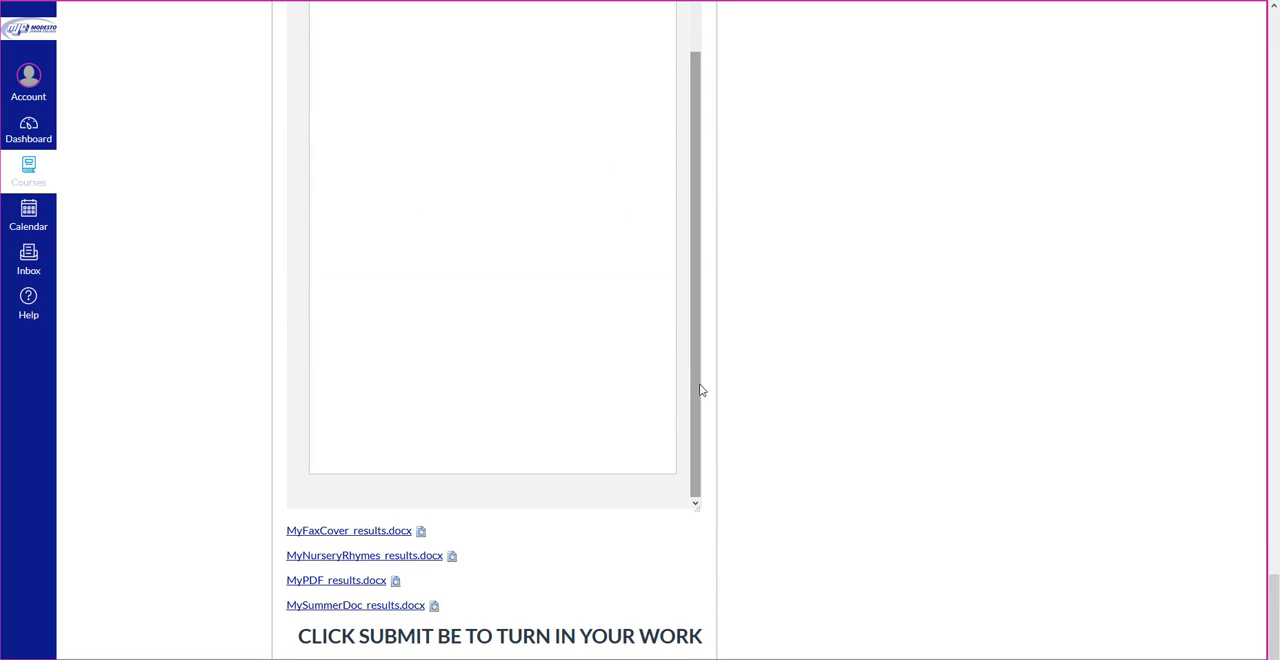
Step: Preview the MyFaxCover_results.docx solution file and look over its fax cover sheet
{"action": "left_click", "coordinate": [421, 533]}
{"action": "scroll", "coordinate": [634, 531], "scroll_direction": "down", "scroll_amount": 4}
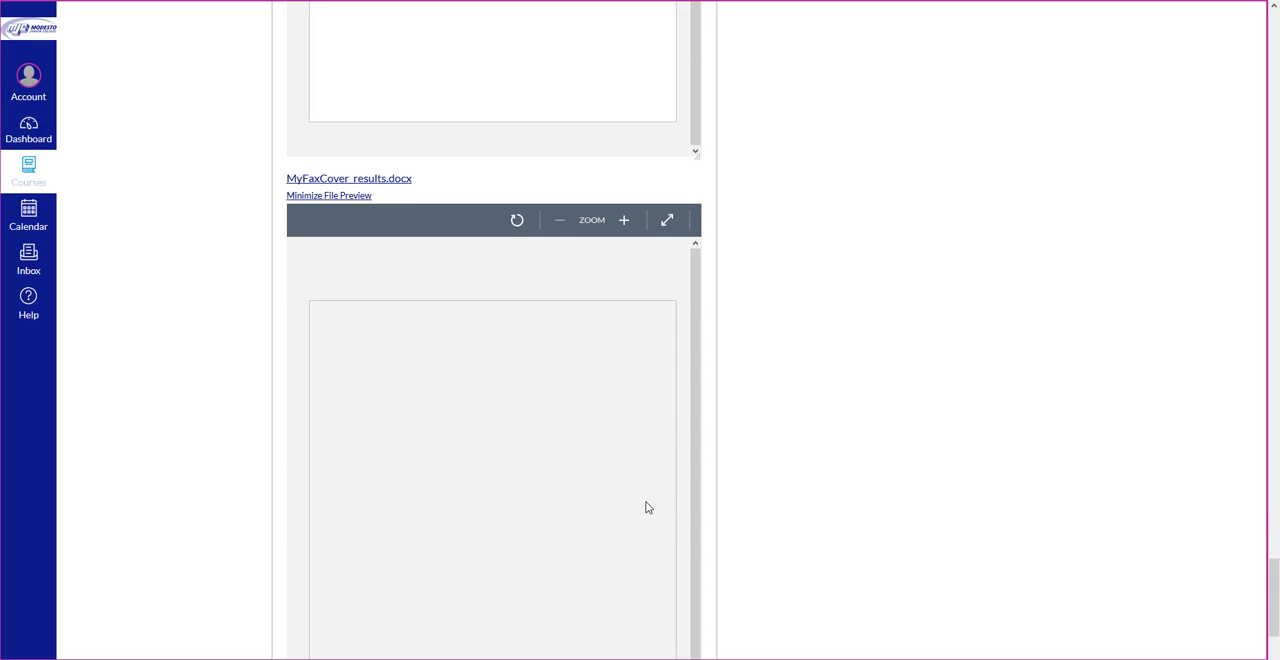
{"action": "scroll", "coordinate": [691, 374], "scroll_direction": "down", "scroll_amount": 1}
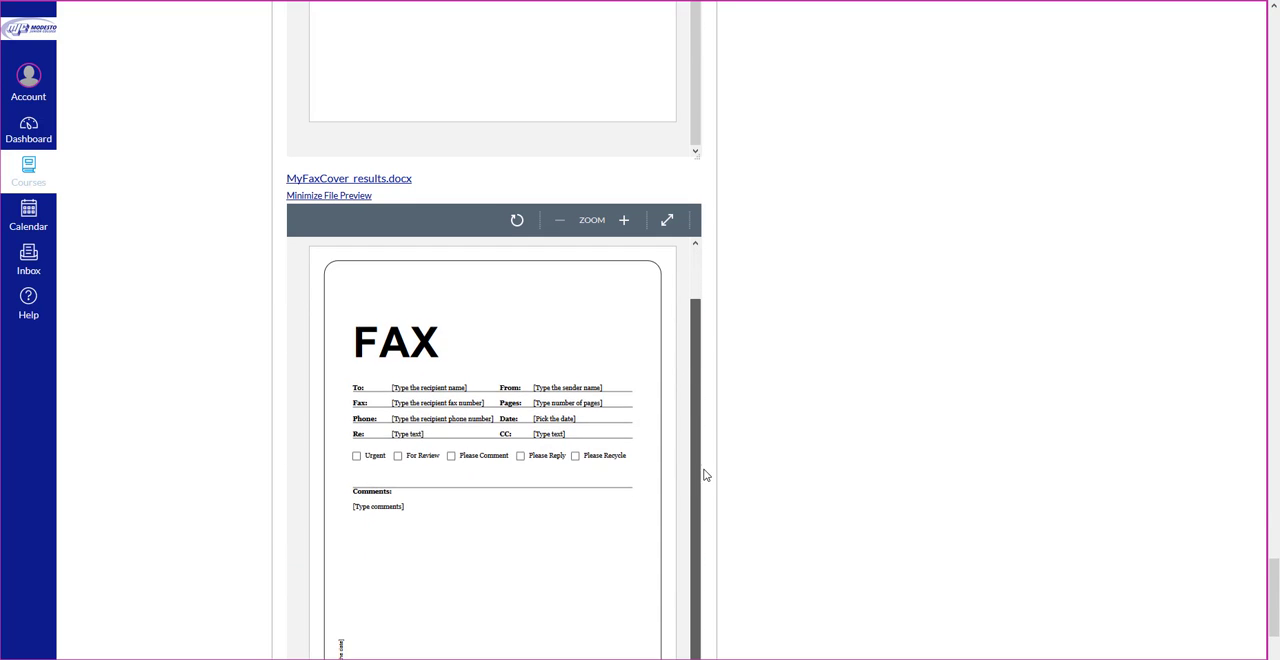
Step: Open the preview of the MyNurseryRhymes_results.docx solution file
{"action": "scroll", "coordinate": [760, 515], "scroll_direction": "down", "scroll_amount": 3}
{"action": "left_click", "coordinate": [452, 428]}
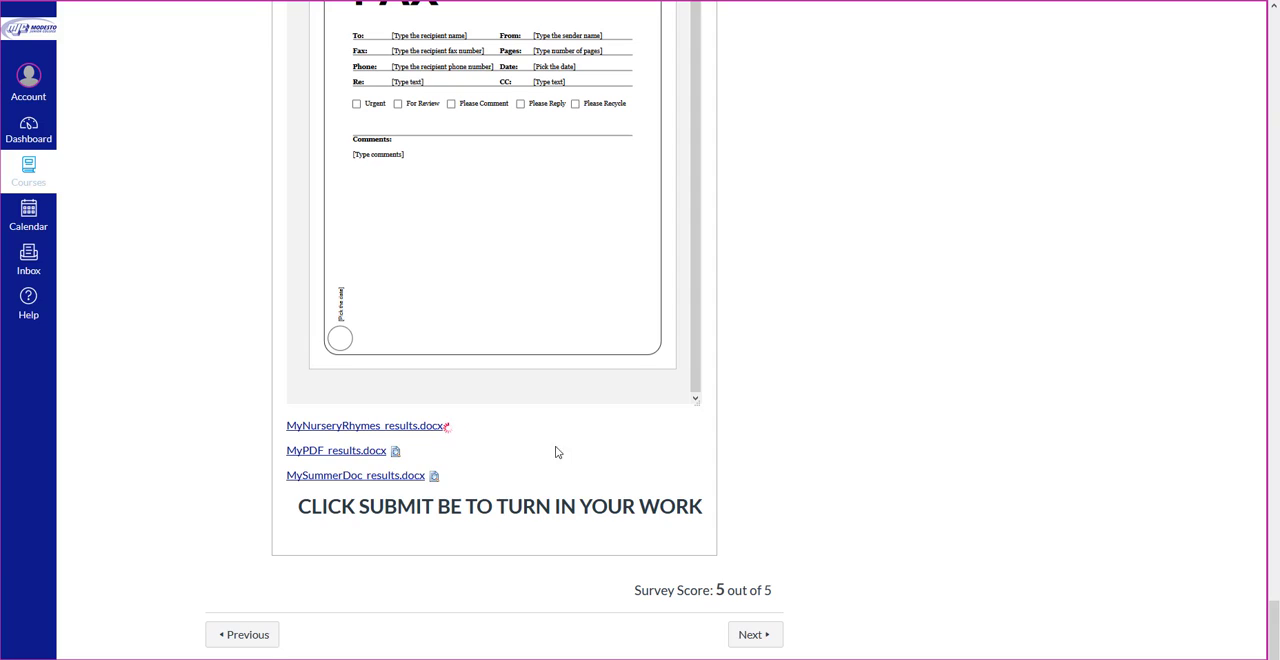